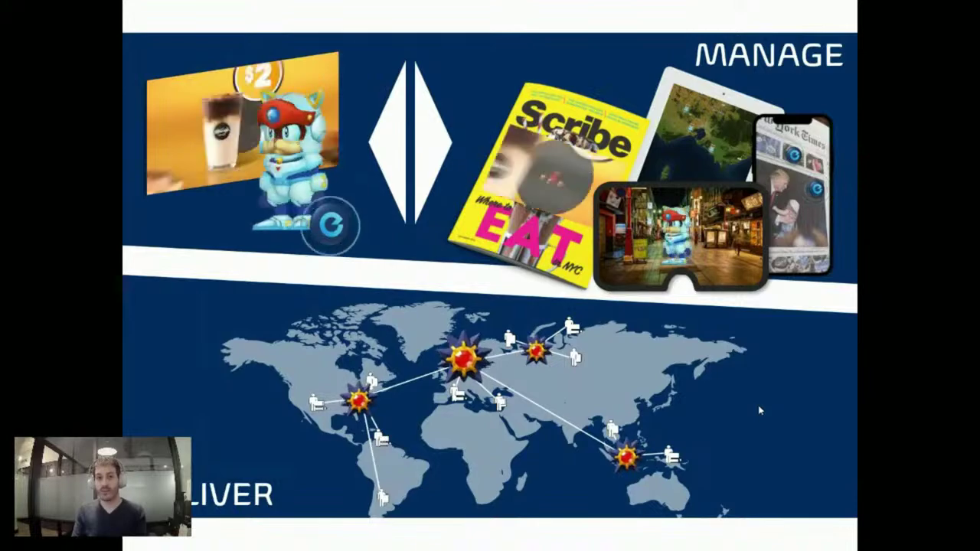
# Advance the slideshow to the echo3D website slide.
pyautogui.press('Right')
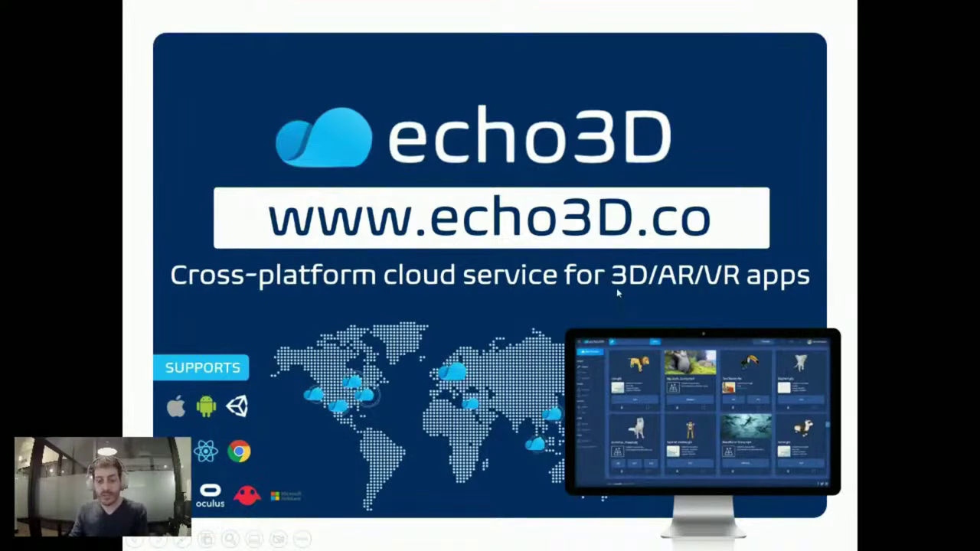
# Return to the desktop, wake the mirrored phone, and check the blue-water-4646 project list.
pyautogui.hotkey('alt', 'Tab')
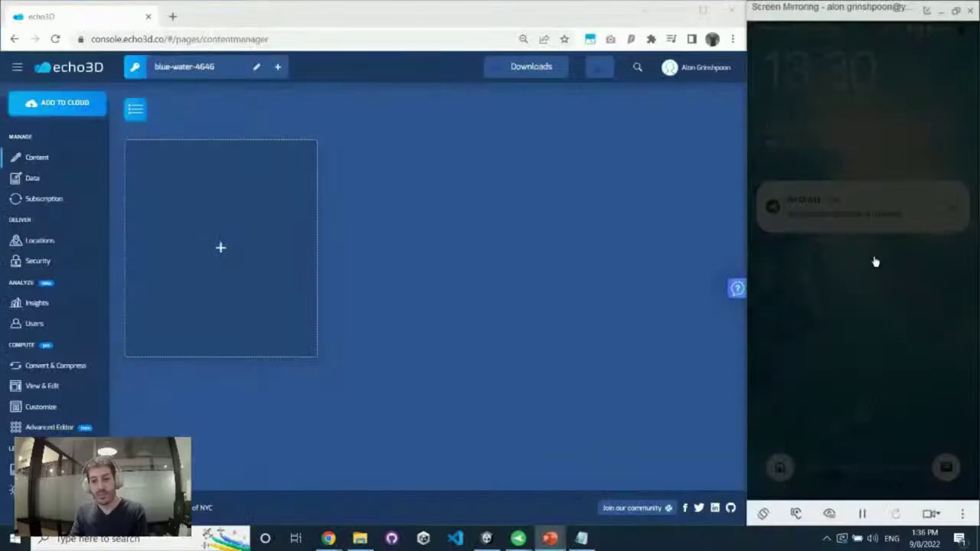
pyautogui.click(782, 274)
pyautogui.click(785, 276)
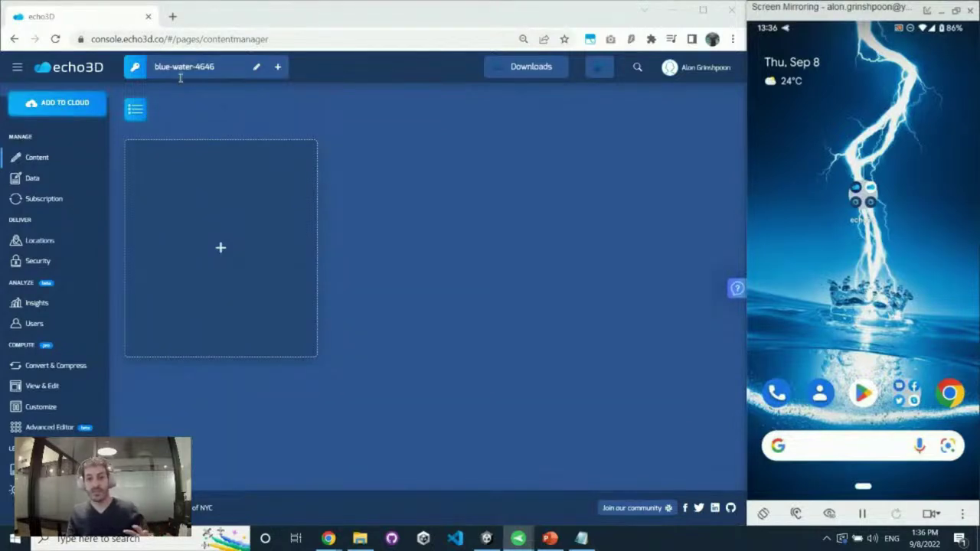
pyautogui.click(138, 66)
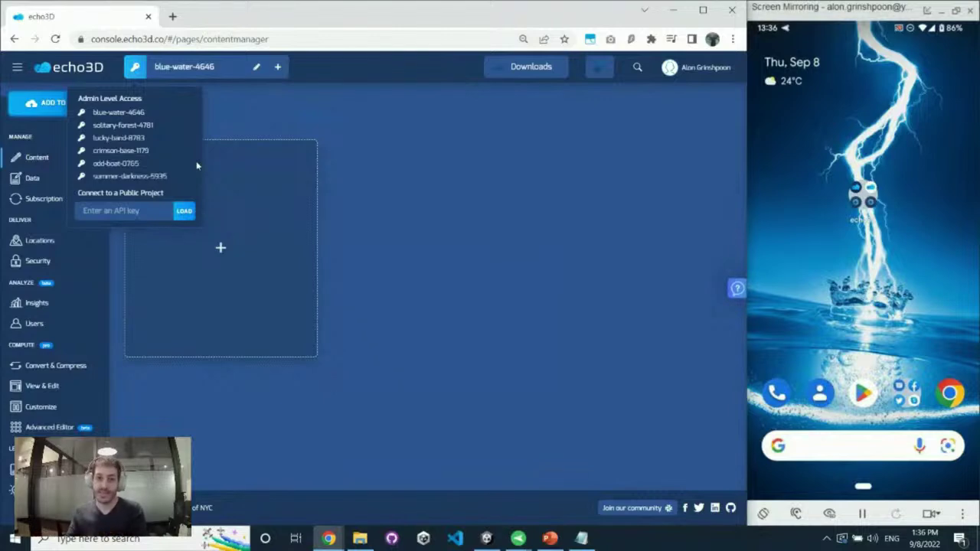
pyautogui.moveTo(503, 77)
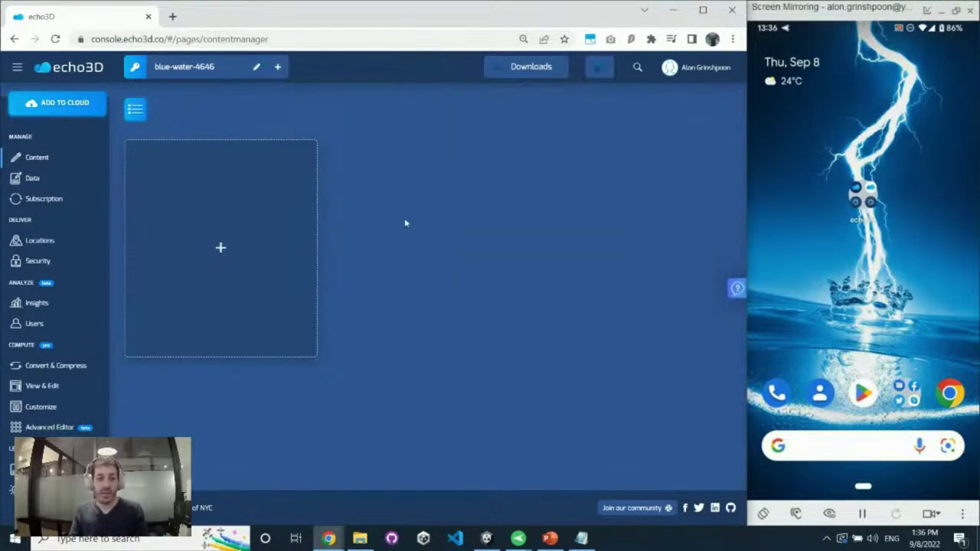
# Start a new hologram with ADD TO CLOUD and page through the sample model carousel.
pyautogui.click(65, 106)
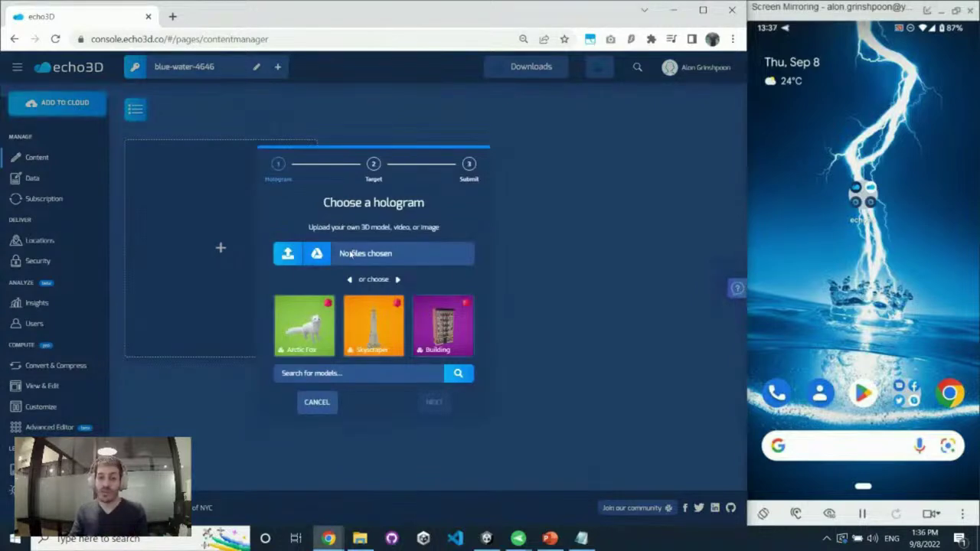
pyautogui.click(397, 280)
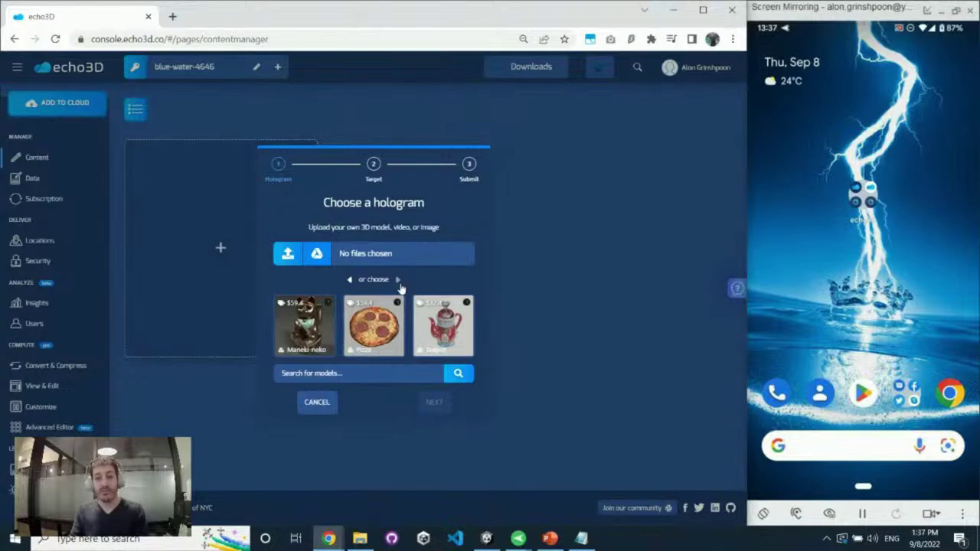
pyautogui.click(397, 281)
pyautogui.click(398, 280)
pyautogui.click(397, 280)
pyautogui.click(397, 280)
pyautogui.click(398, 280)
pyautogui.click(397, 280)
pyautogui.click(397, 280)
pyautogui.click(397, 280)
pyautogui.click(397, 280)
# Pick the Skyscraper sample model and continue to the target choice.
pyautogui.click(350, 280)
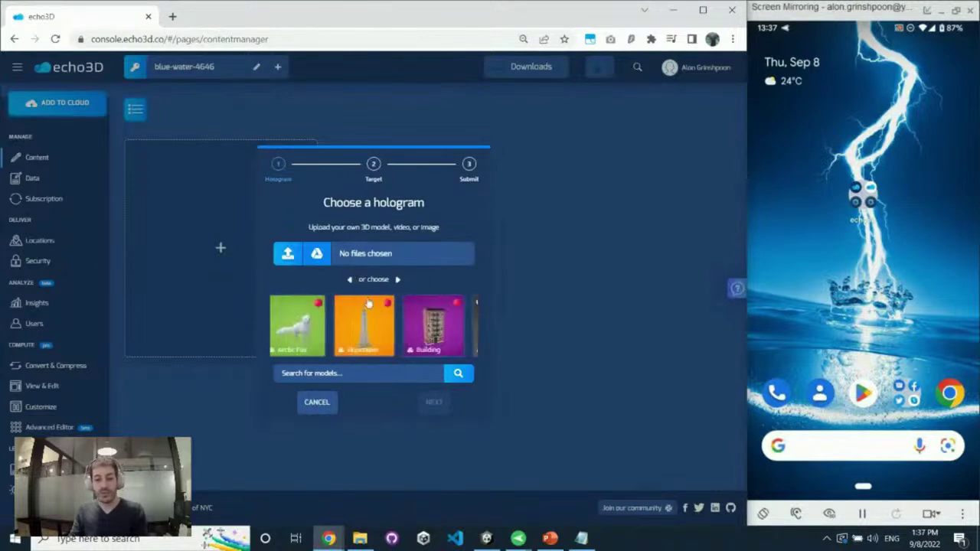
pyautogui.click(383, 341)
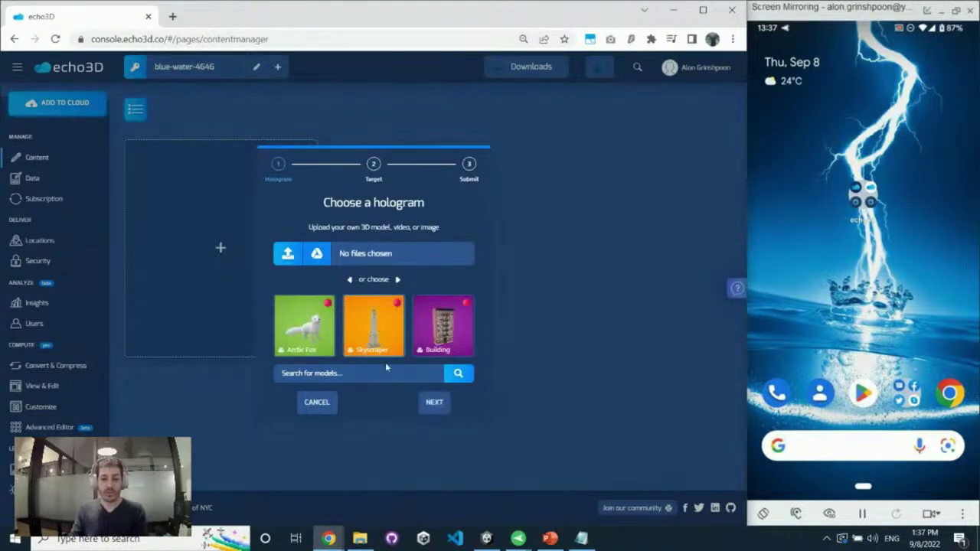
pyautogui.click(435, 403)
# Finish adding Skyscraper.obj, rotate its preview, and show the OBJ/GLB/USDZ download formats.
pyautogui.click(435, 403)
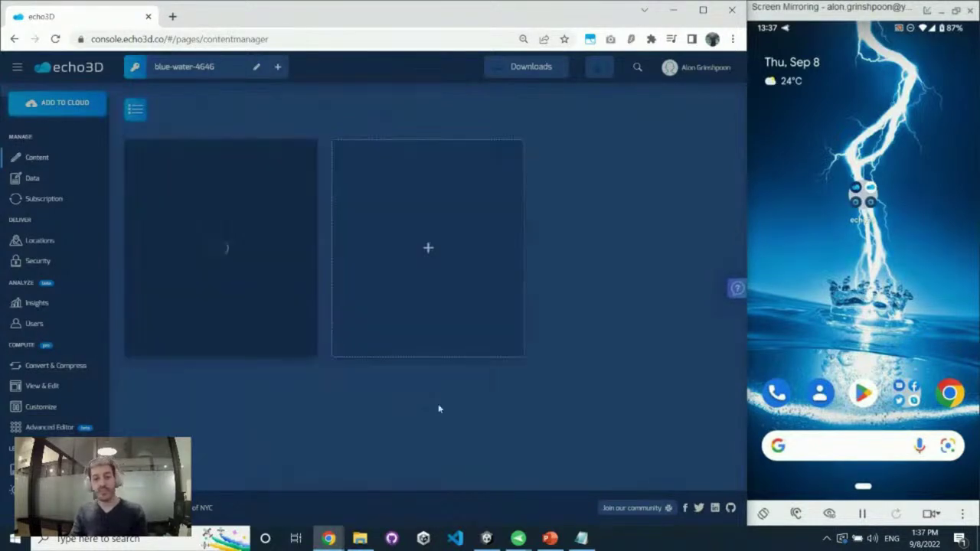
pyautogui.click(435, 403)
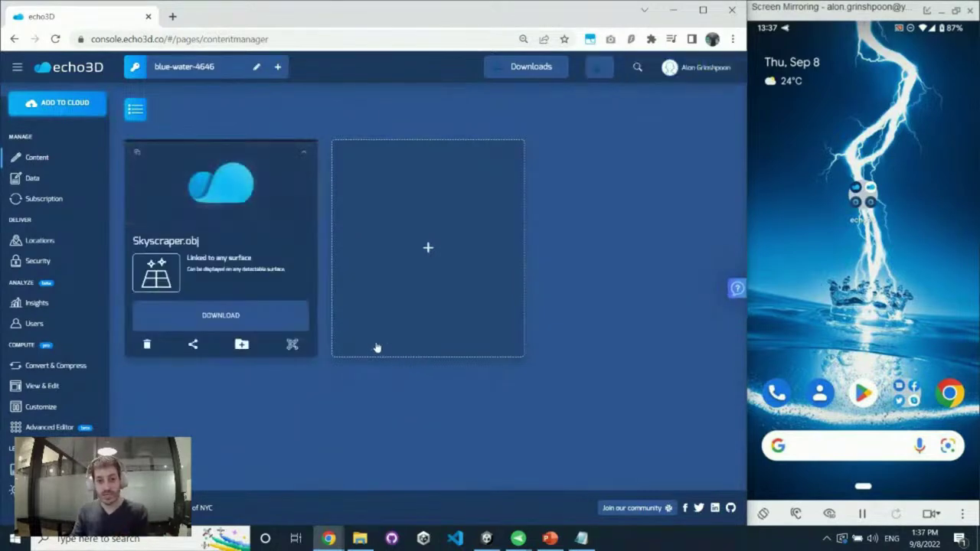
pyautogui.moveTo(207, 186)
pyautogui.mouseDown()
pyautogui.moveTo(258, 160)
pyautogui.moveTo(216, 170)
pyautogui.mouseUp()
pyautogui.moveTo(184, 242); pyautogui.dragTo(208, 245)
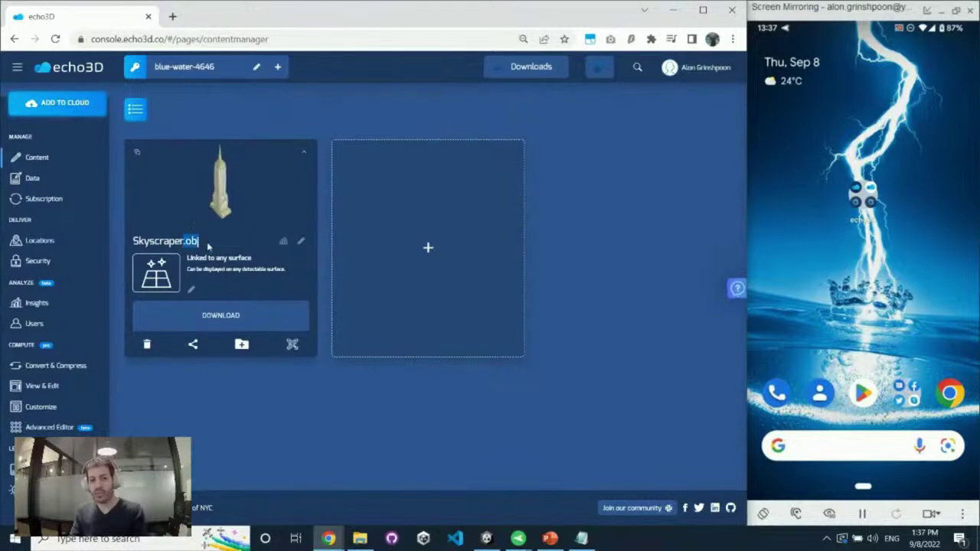
pyautogui.click(227, 306)
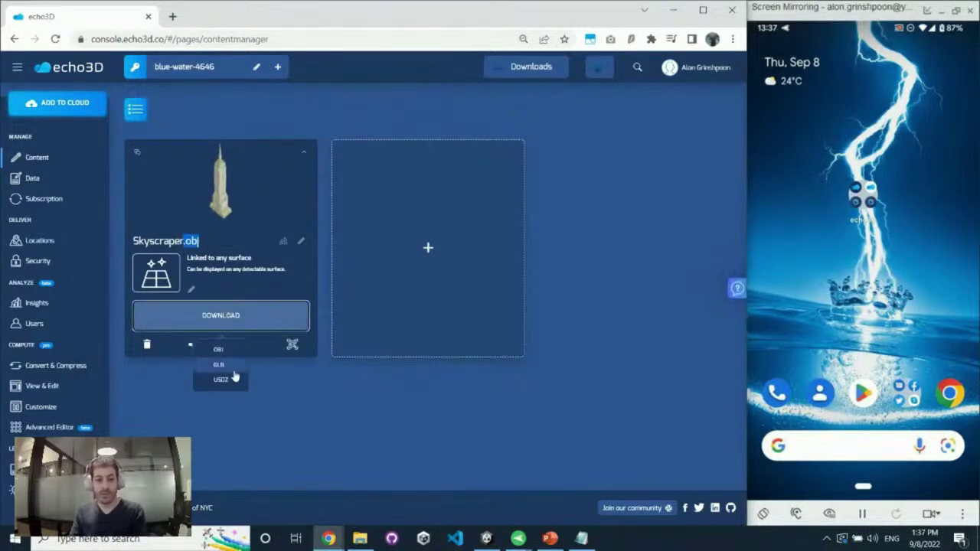
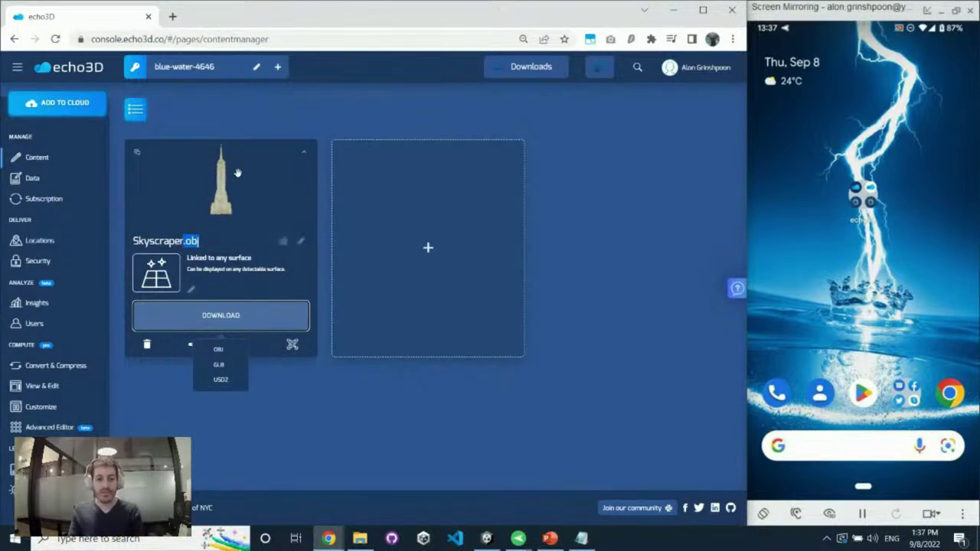
# Dismiss the download format choices and show Skyscraper.obj's 'See on the floor' AR QR code.
pyautogui.click(240, 275)
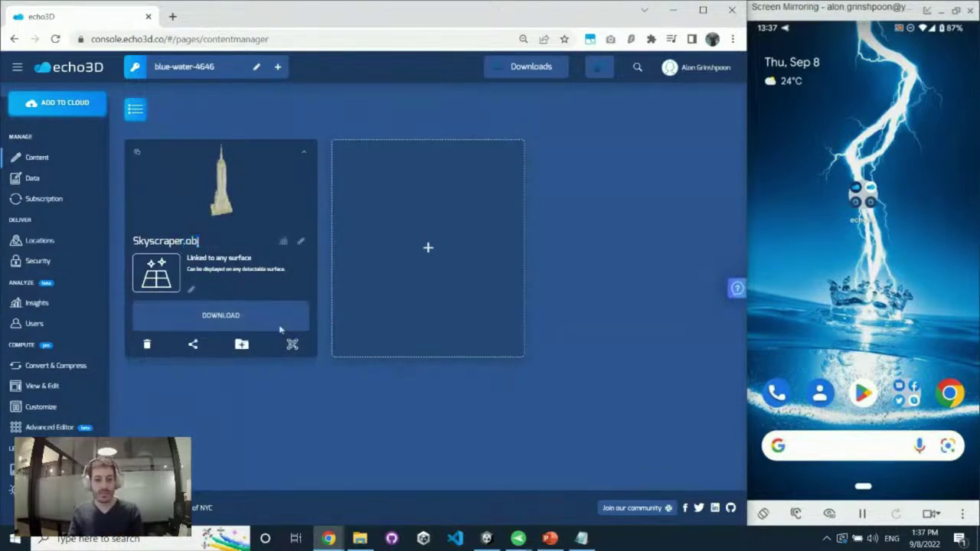
pyautogui.click(291, 346)
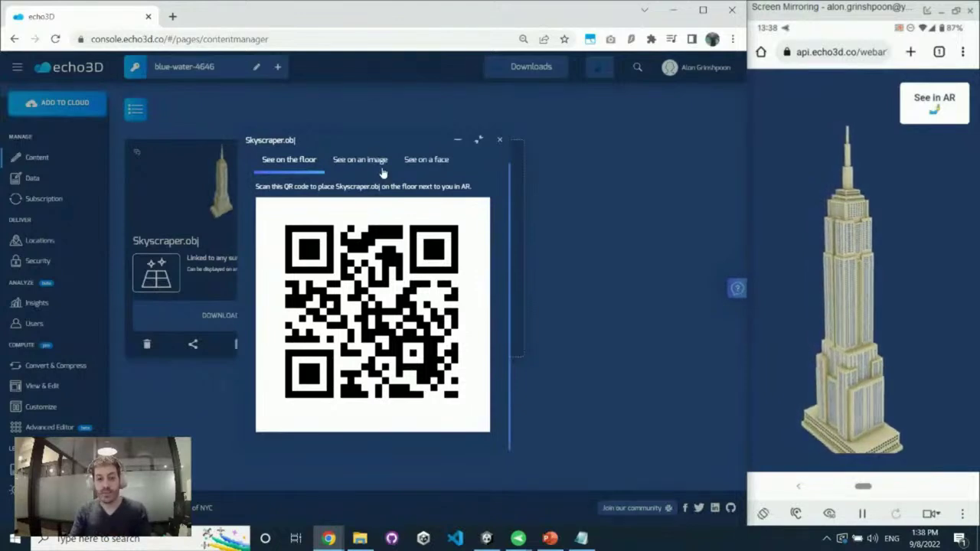
# Reopen Skyscraper.obj's QR codes, view the 'See on an image' code, then close the dialog.
pyautogui.click(500, 140)
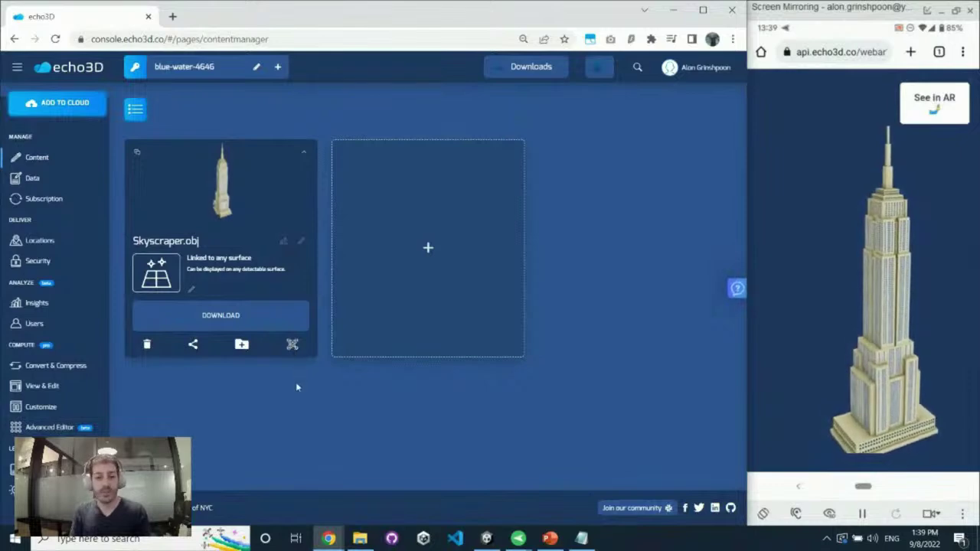
pyautogui.click(292, 345)
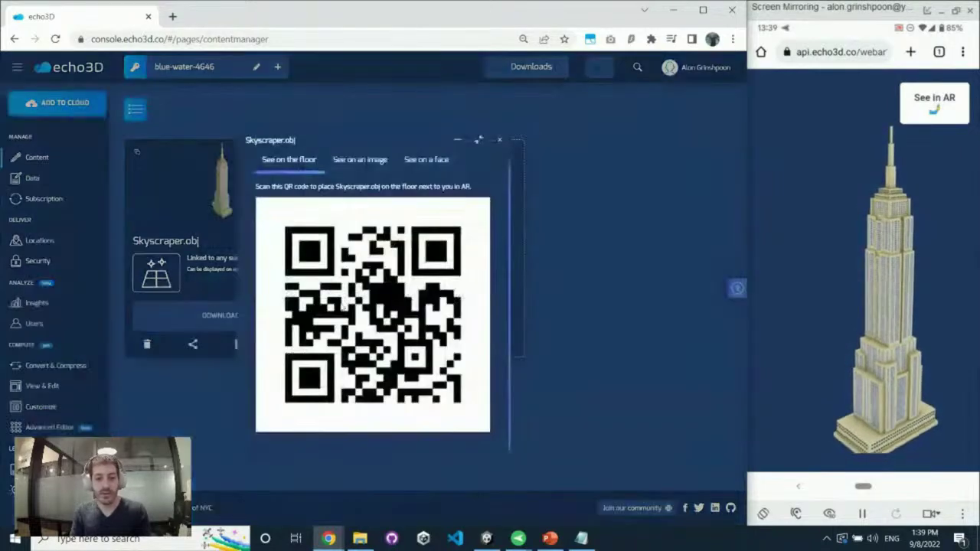
pyautogui.click(367, 160)
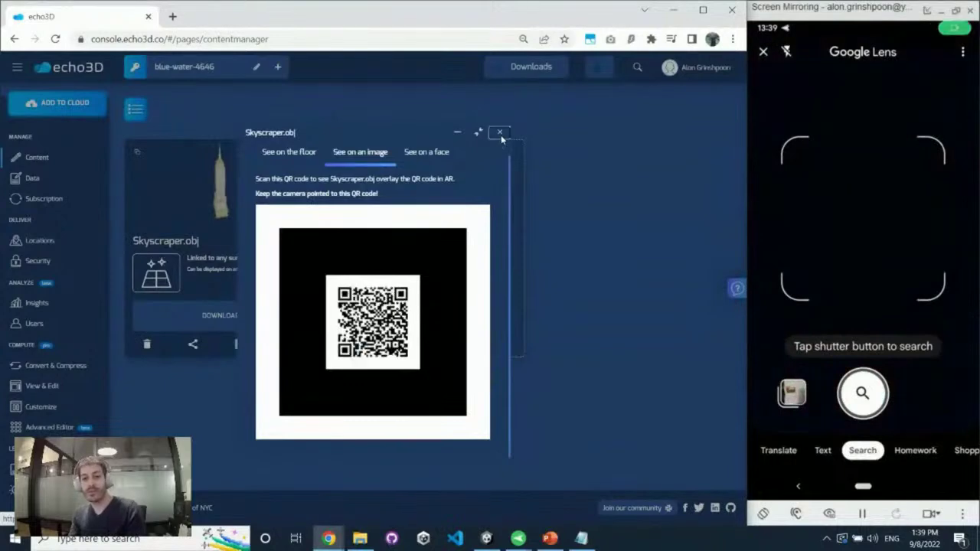
pyautogui.click(499, 133)
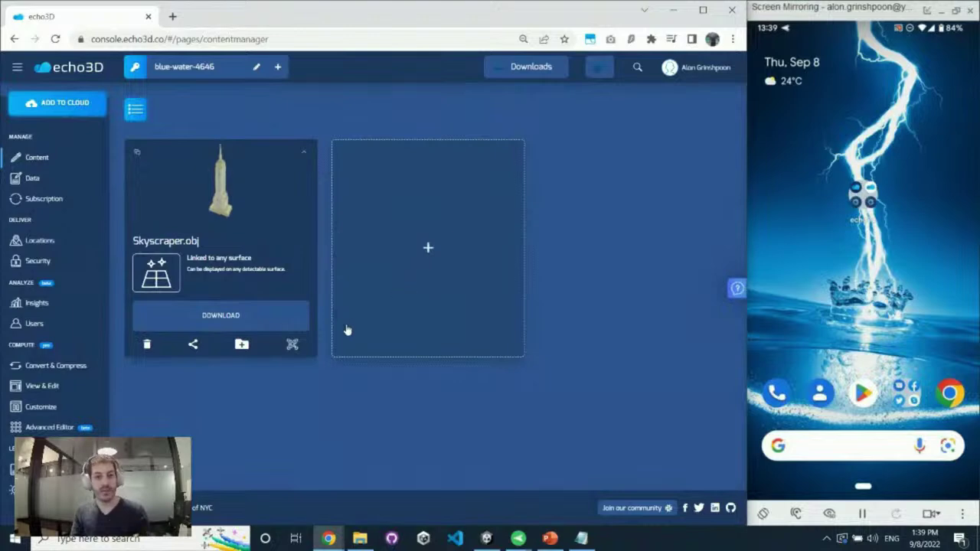
pyautogui.click(293, 346)
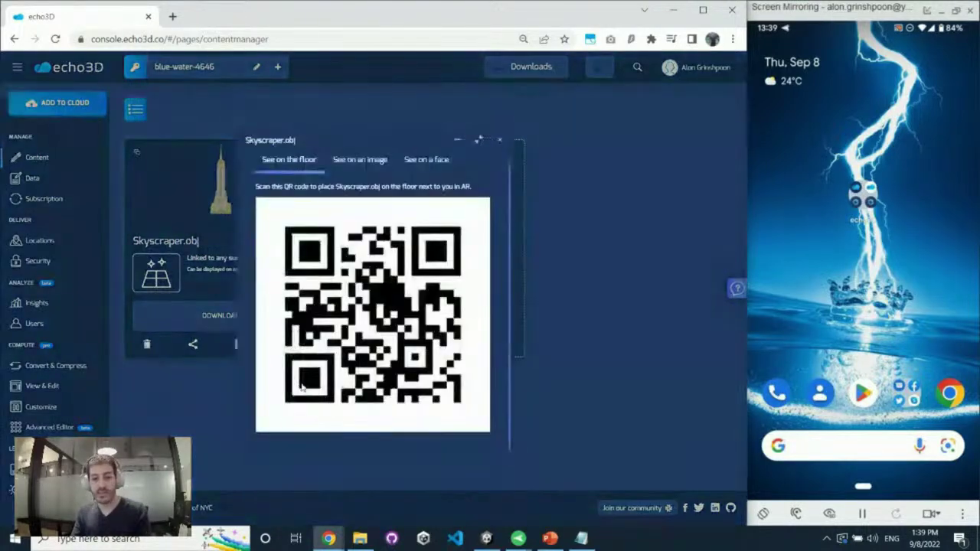
pyautogui.click(429, 163)
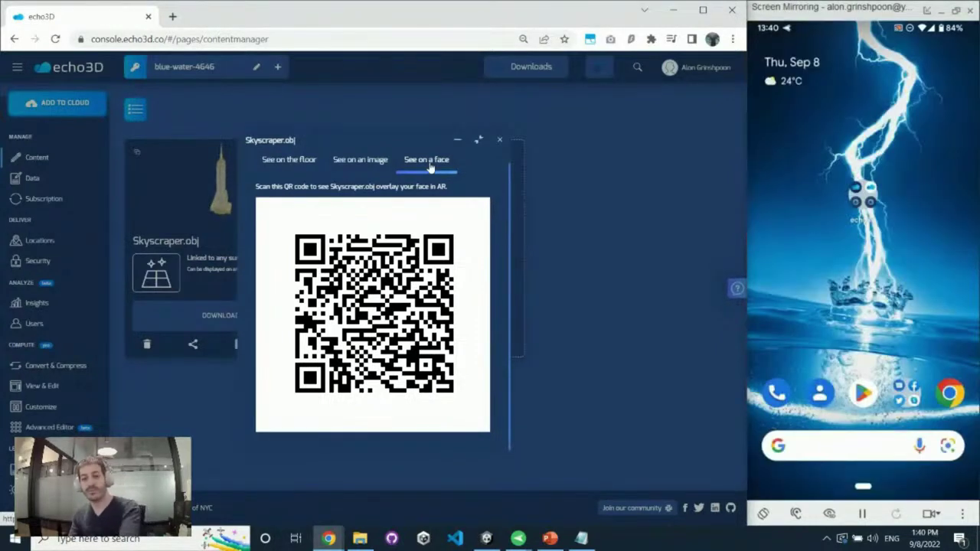
pyautogui.click(500, 141)
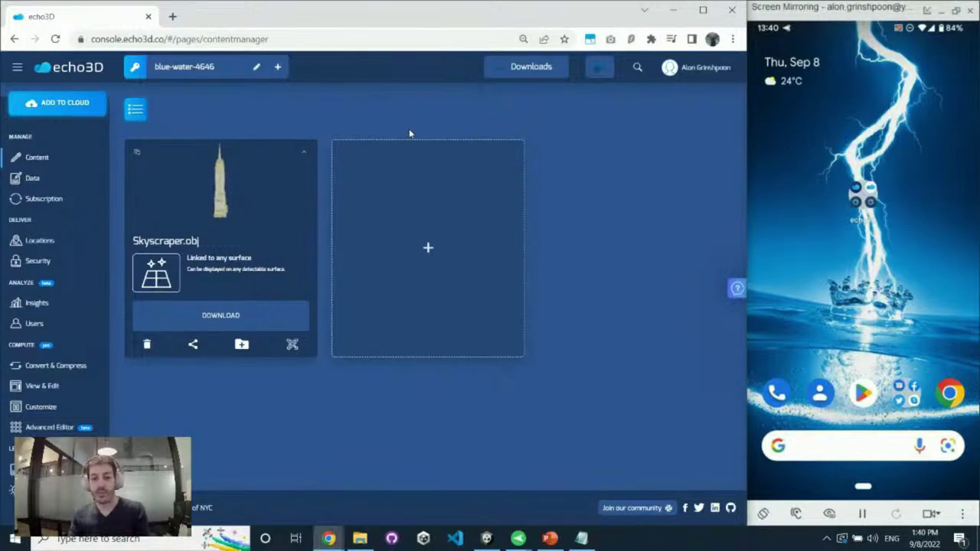
pyautogui.click(399, 222)
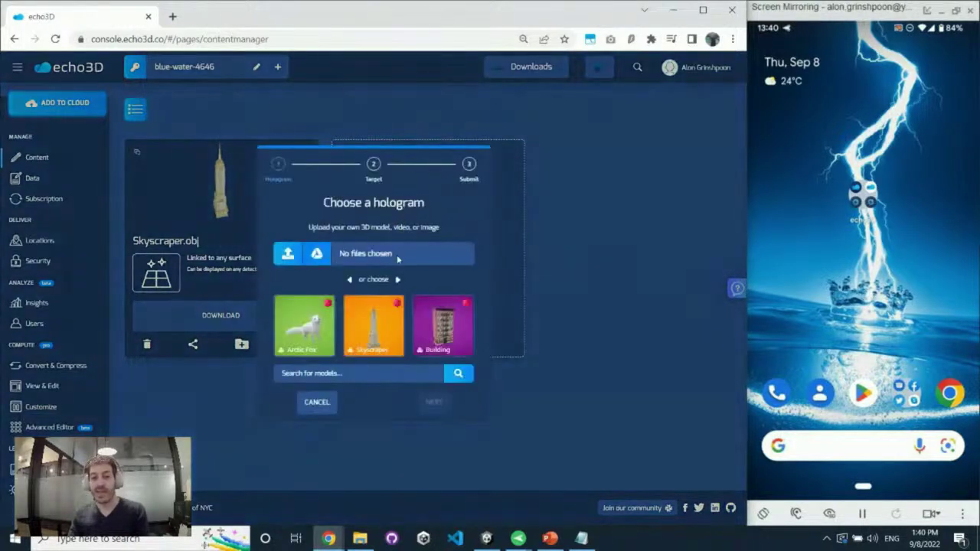
# Submit the Arctic Fox sample model anchored to New York (40.71454, -74.00712).
pyautogui.click(320, 345)
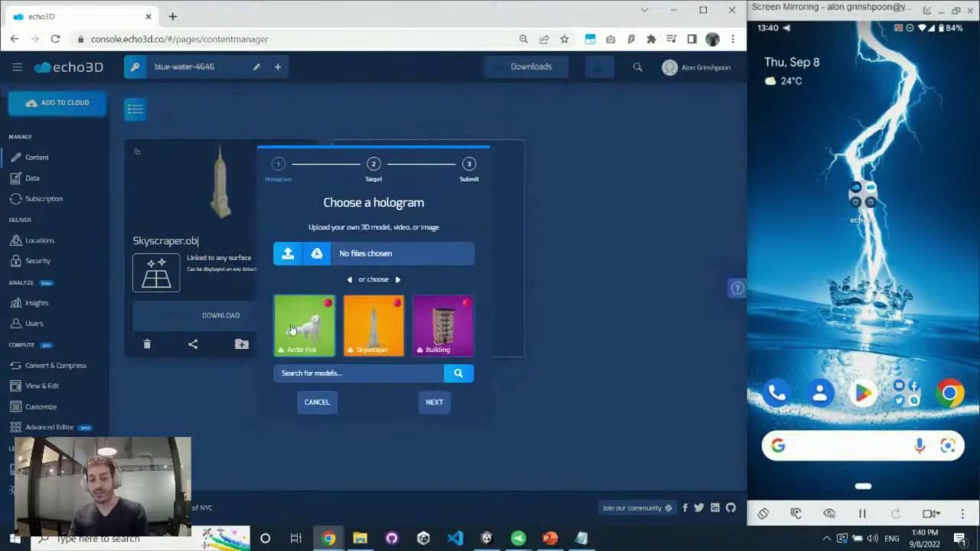
pyautogui.click(430, 402)
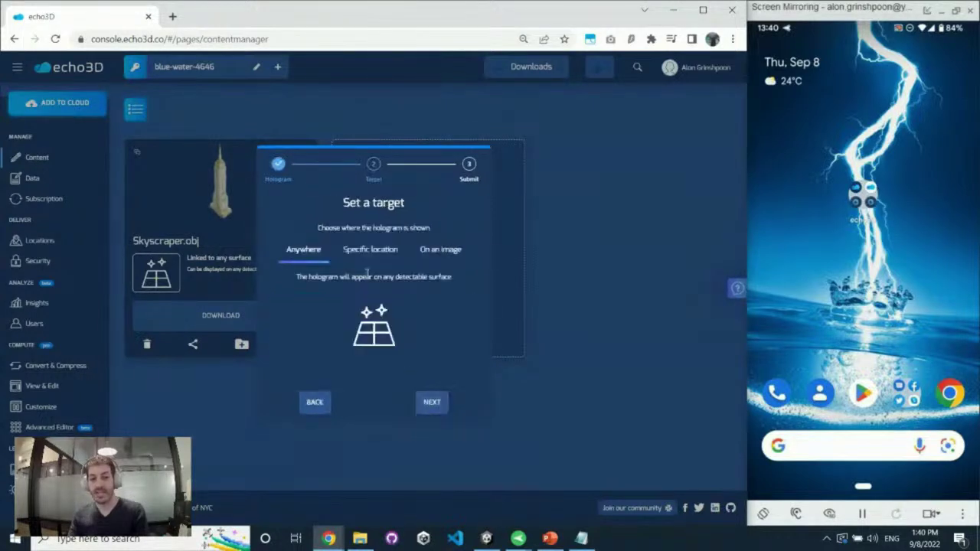
pyautogui.click(369, 258)
pyautogui.click(385, 304)
pyautogui.write('New York')
pyautogui.press('Return')
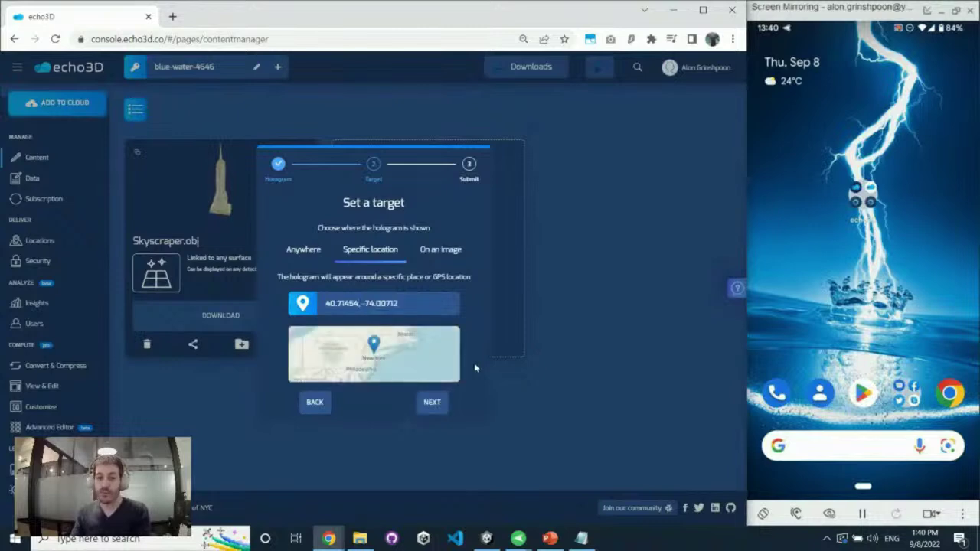
pyautogui.click(440, 406)
pyautogui.click(440, 406)
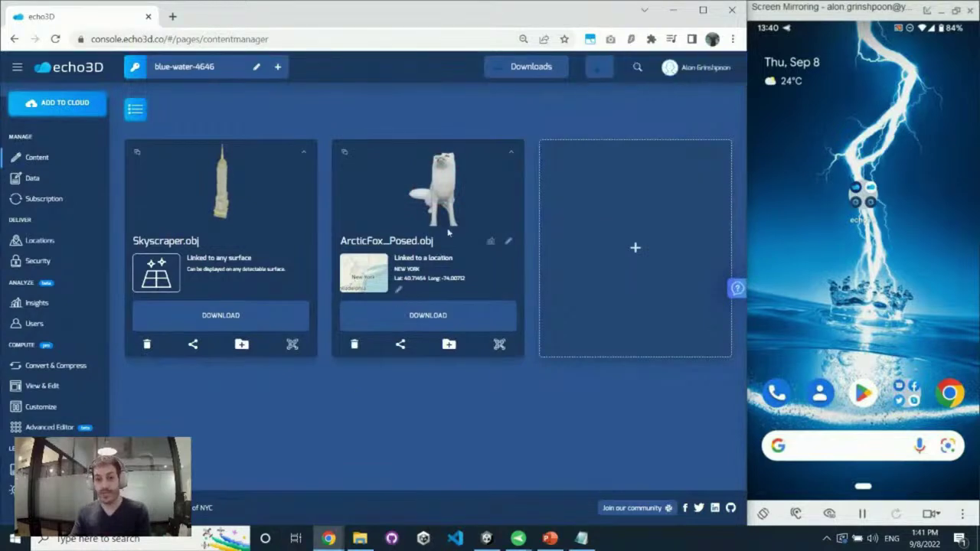
# Upload Arie-AR.jpg from 3D Assets as new content with the 'Anywhere' target and submit.
pyautogui.click(614, 280)
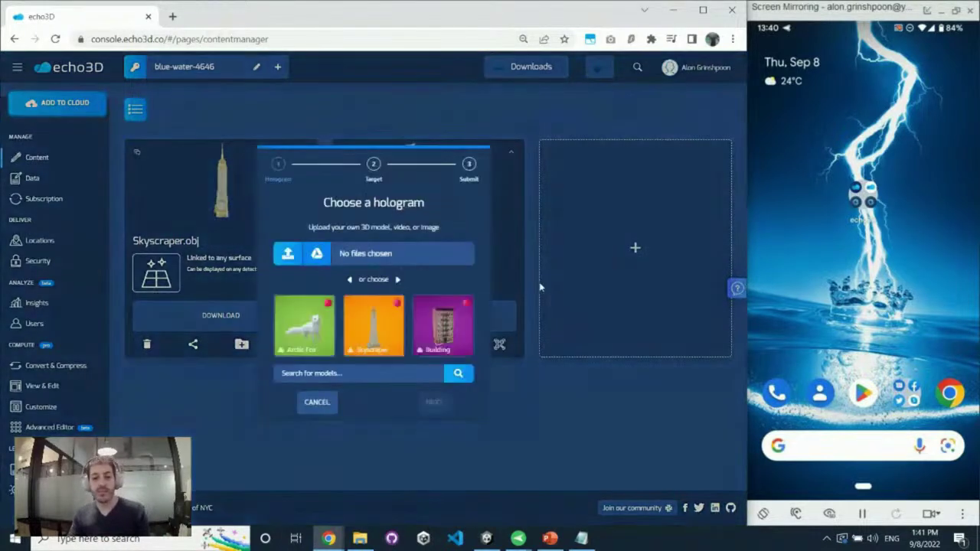
pyautogui.click(456, 258)
pyautogui.scroll(-5, 298, 230)
pyautogui.click(234, 203)
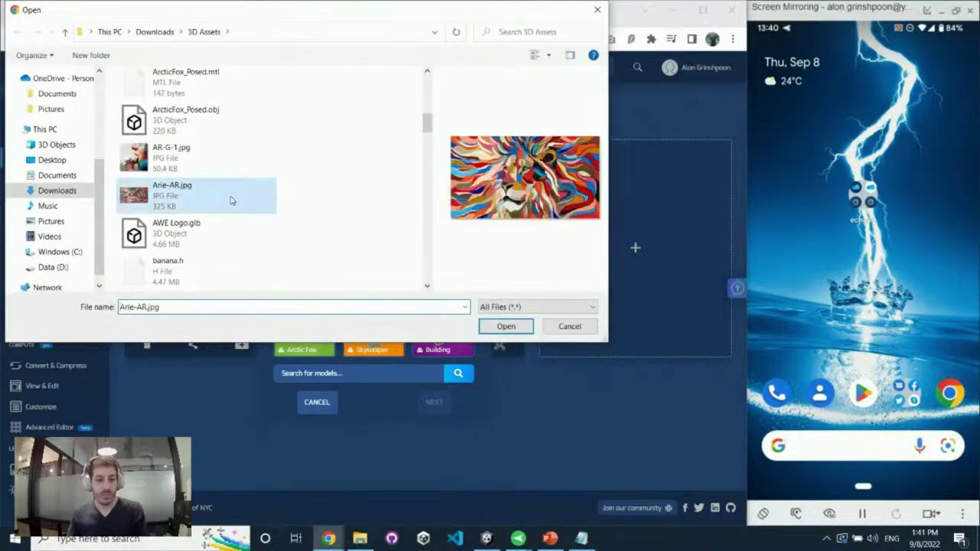
pyautogui.doubleClick(231, 201)
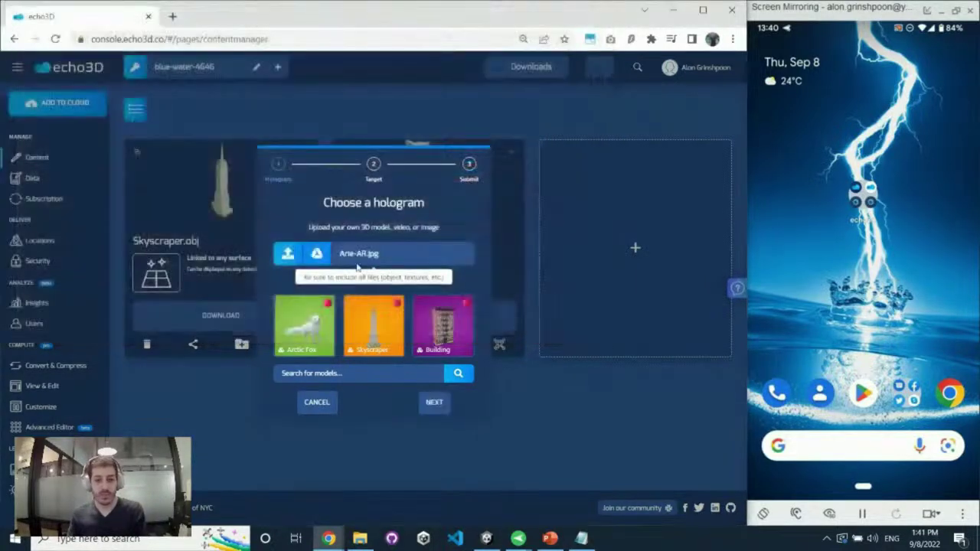
pyautogui.click(434, 402)
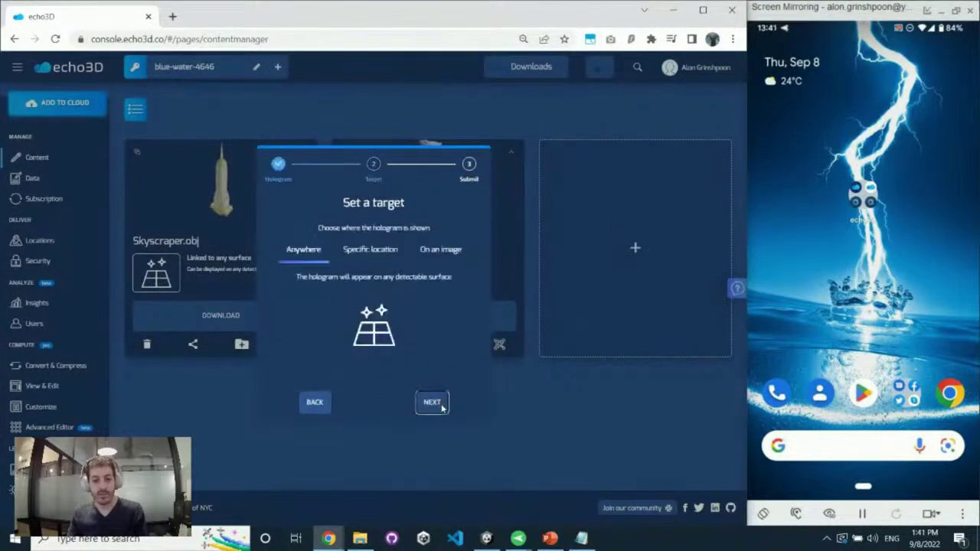
pyautogui.click(441, 408)
pyautogui.click(441, 404)
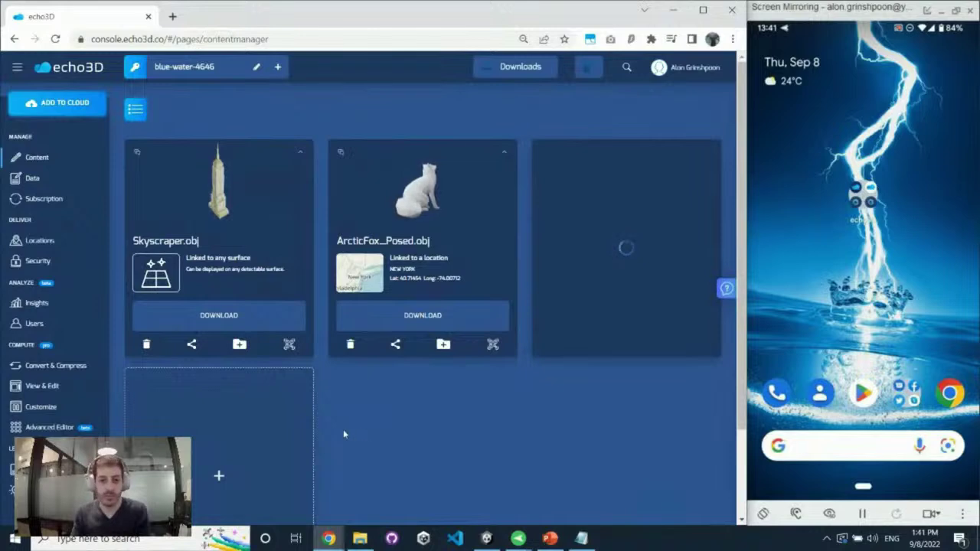
# Start a new entry by uploading big_buck_bunny.mp4 as the hologram.
pyautogui.click(303, 433)
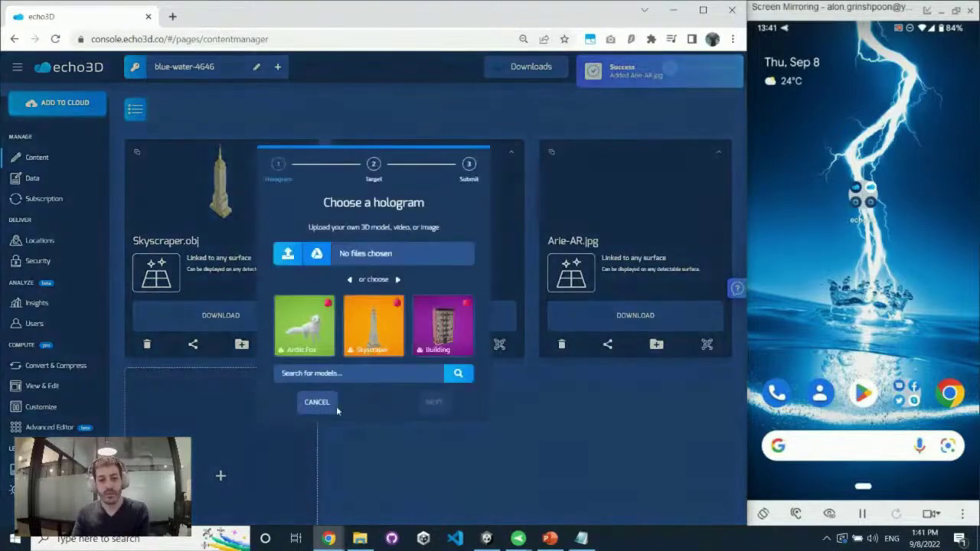
pyautogui.click(360, 261)
pyautogui.scroll(-3, 222, 203)
pyautogui.scroll(-2, 224, 208)
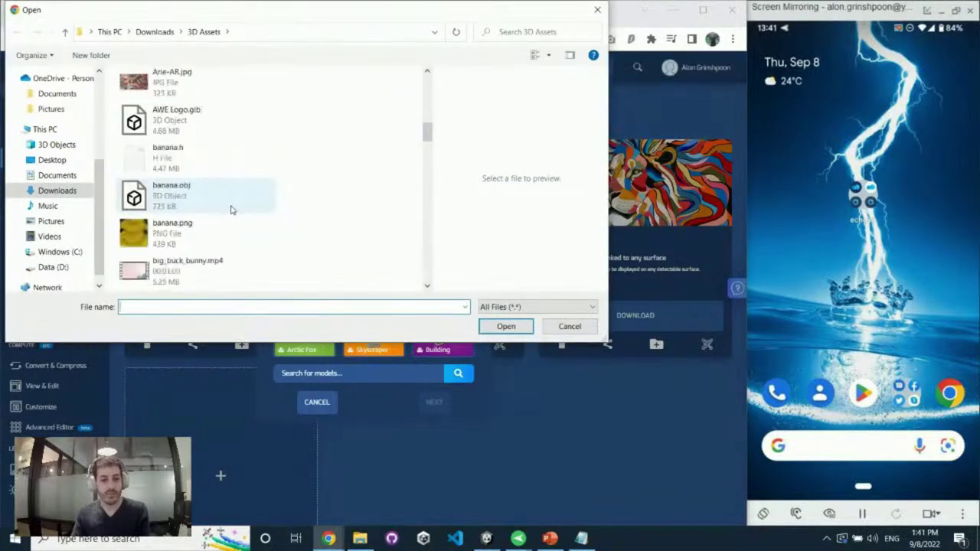
pyautogui.doubleClick(230, 261)
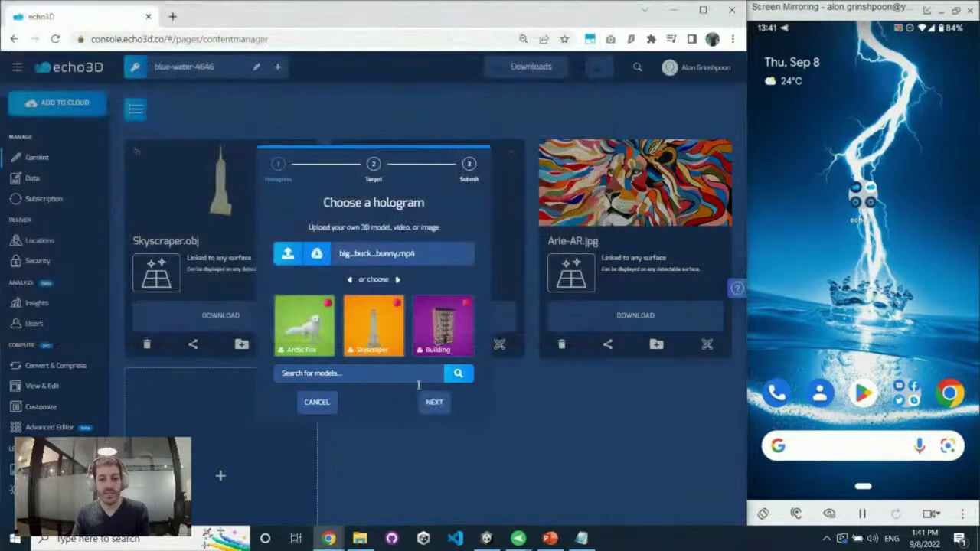
pyautogui.click(432, 401)
# Target the video on the air.png image, finish, and copy Arie-AR.jpg's share link.
pyautogui.click(436, 259)
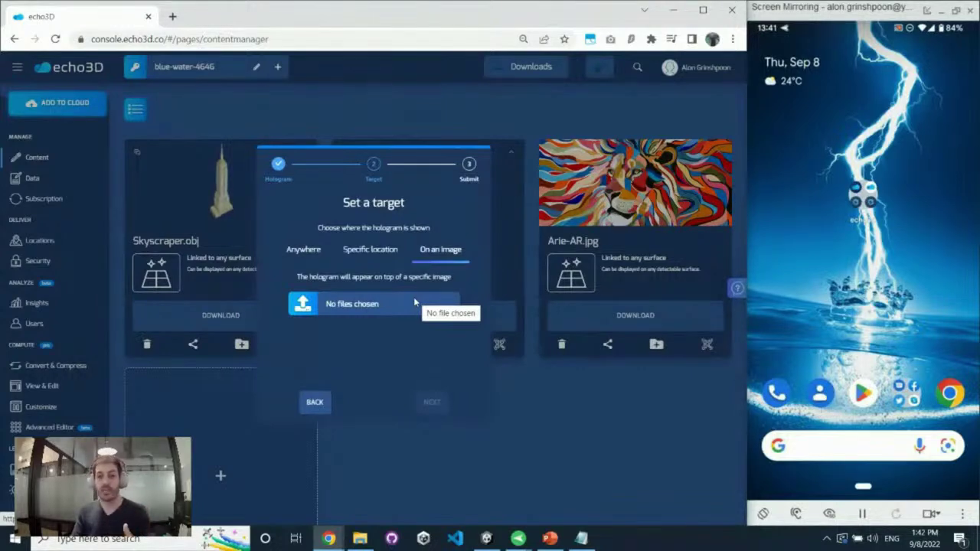
pyautogui.click(414, 303)
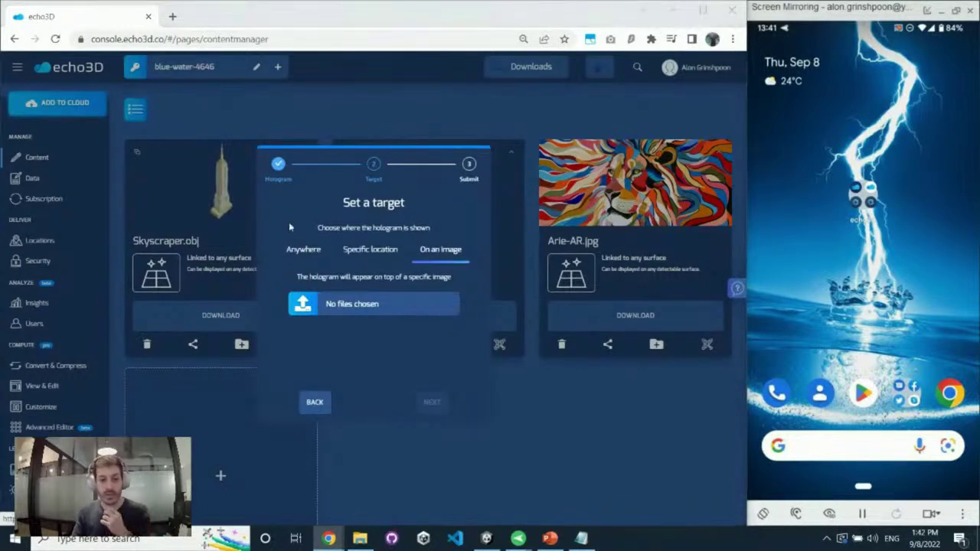
pyautogui.doubleClick(219, 192)
pyautogui.click(431, 401)
pyautogui.click(433, 404)
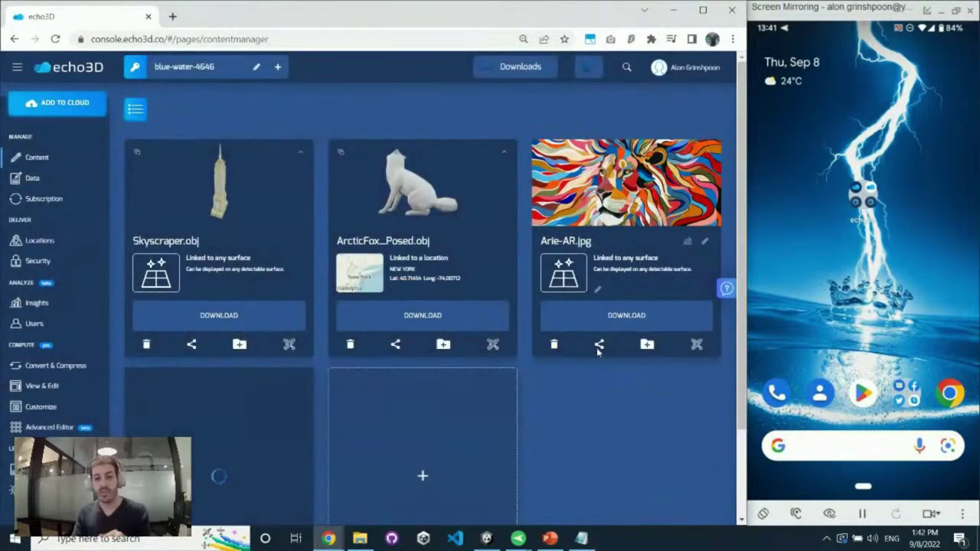
pyautogui.click(599, 344)
# Load Arie-AR.jpg's share link in a new tab, rotate the lion image, then close the tab.
pyautogui.click(387, 377)
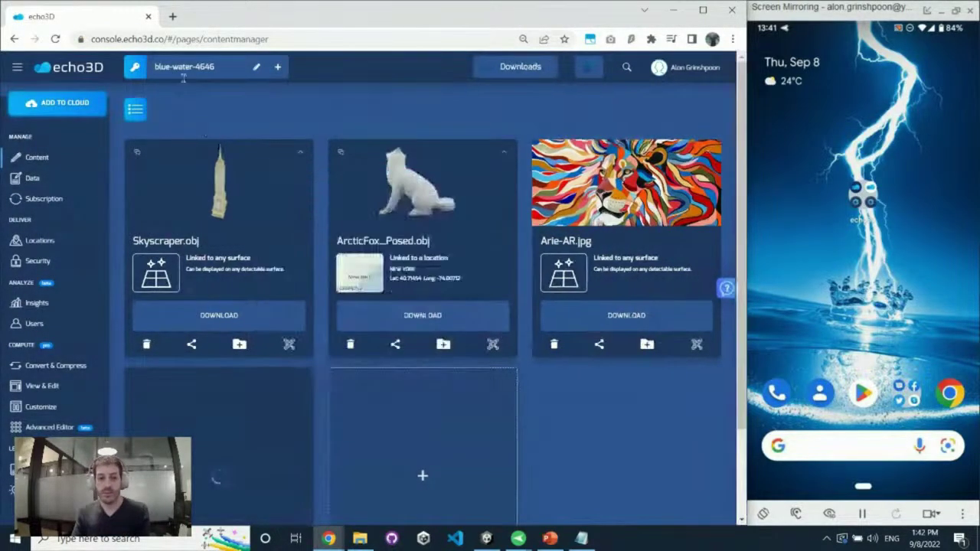
pyautogui.click(172, 18)
pyautogui.hotkey('ctrl', 'v')
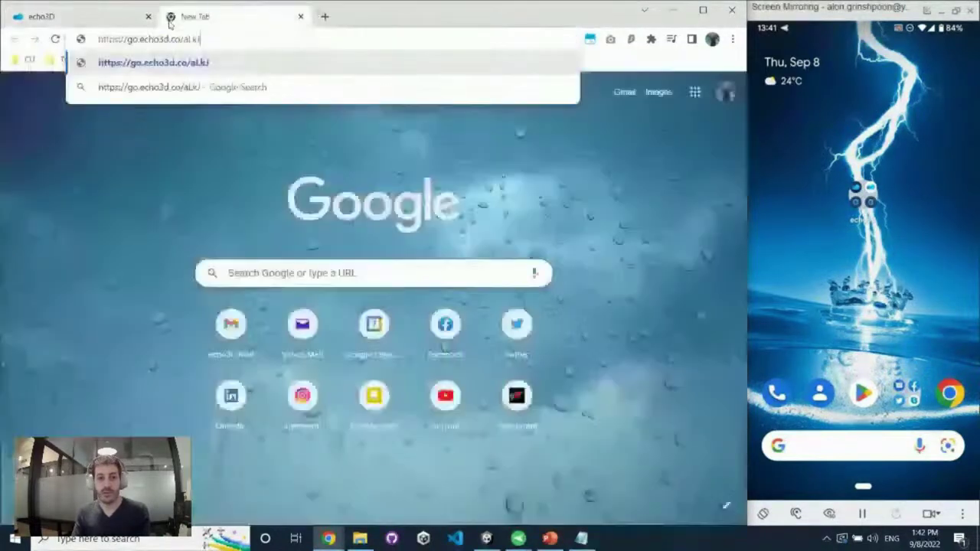
pyautogui.press('Return')
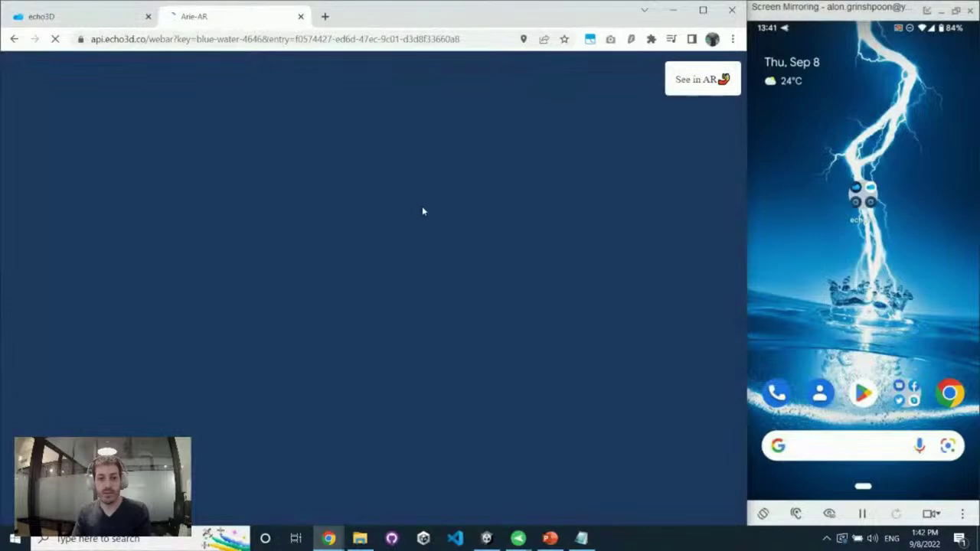
pyautogui.click(92, 18)
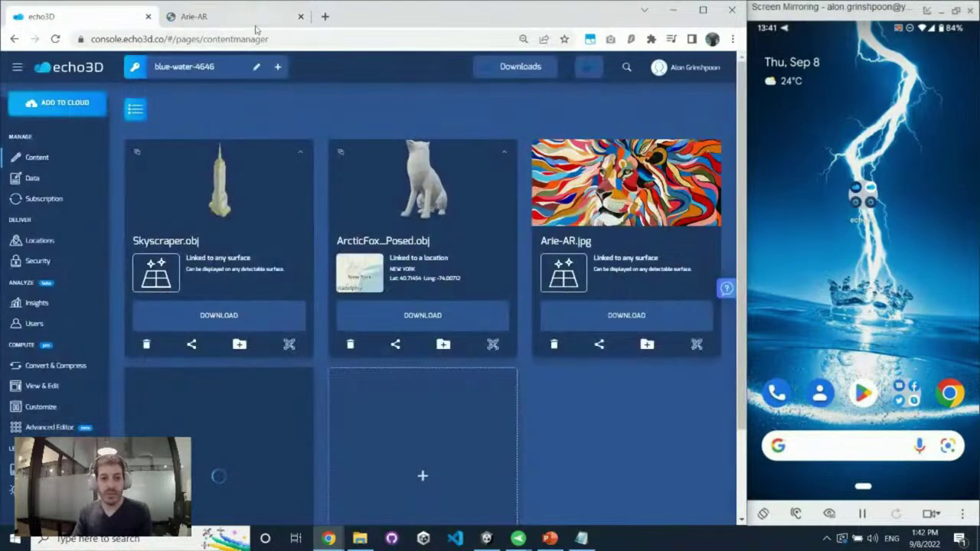
pyautogui.hotkey('ctrl', 'Tab')
pyautogui.moveTo(345, 253); pyautogui.dragTo(409, 136)
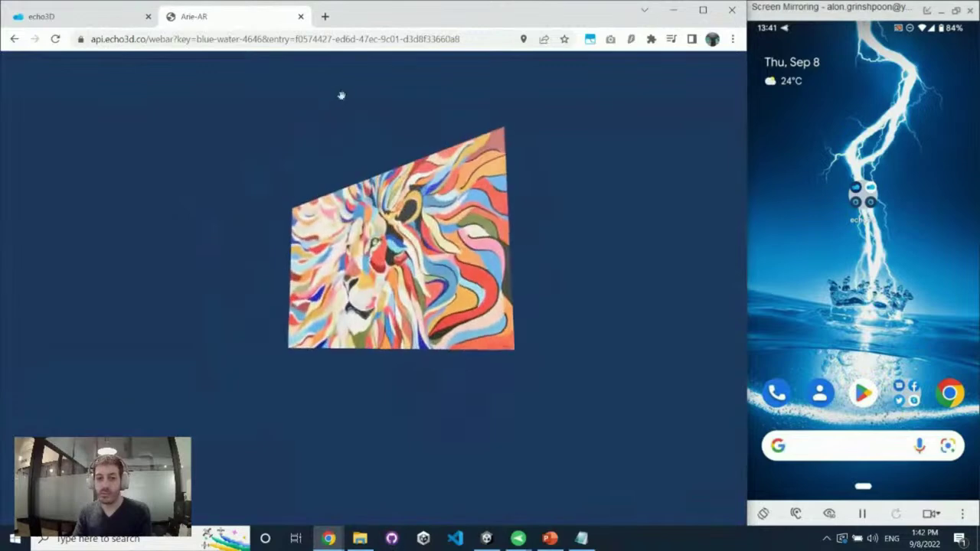
pyautogui.click(302, 16)
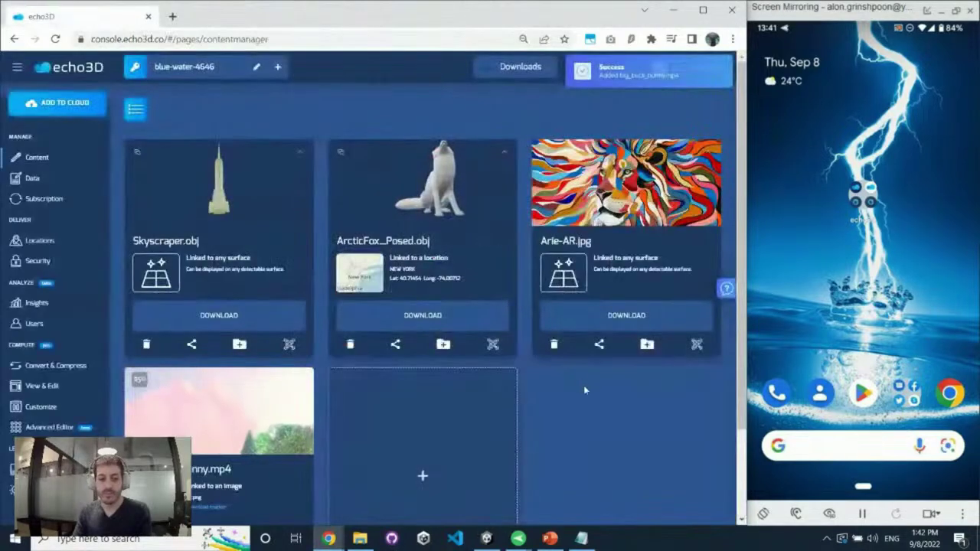
# Scroll to the big_buck_bunny.mp4 card and show its 'See on an image' AR QR code.
pyautogui.scroll(-2, 582, 383)
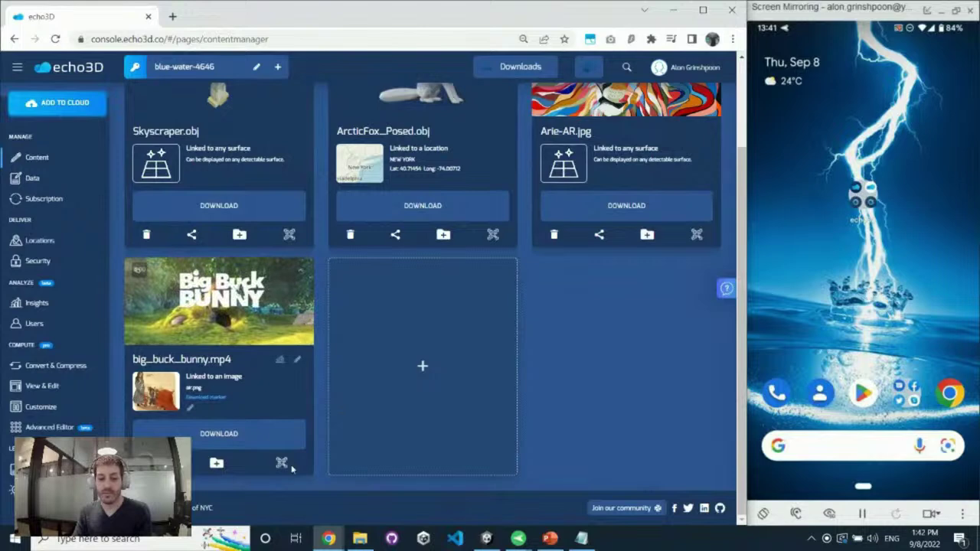
pyautogui.click(282, 465)
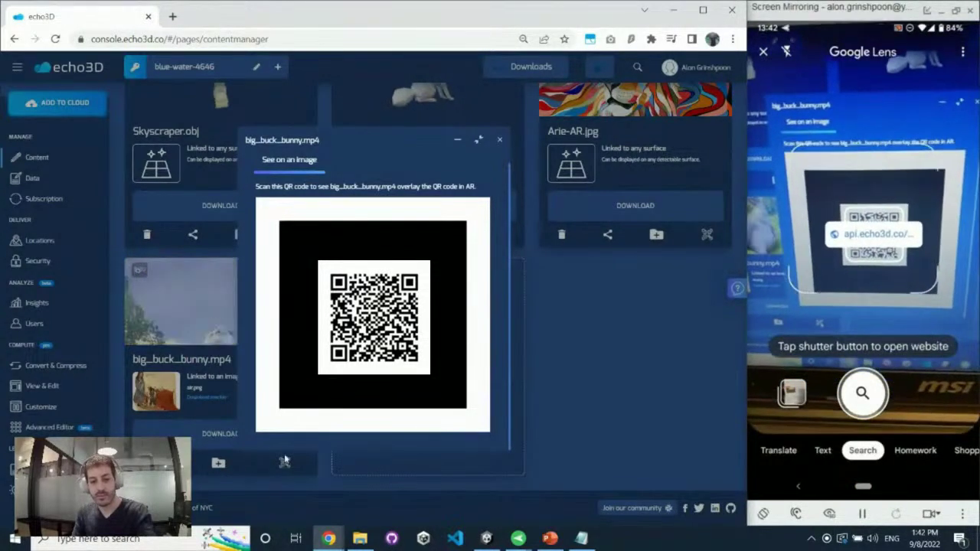
# Minimize the QR dialog, preview and close the ar.png target thumbnail, then close the QR window.
pyautogui.click(478, 139)
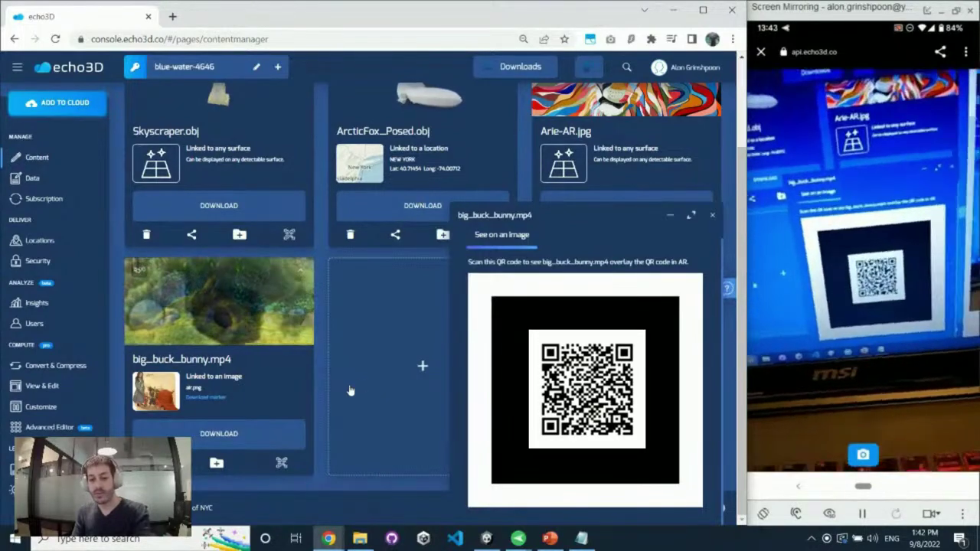
pyautogui.click(165, 396)
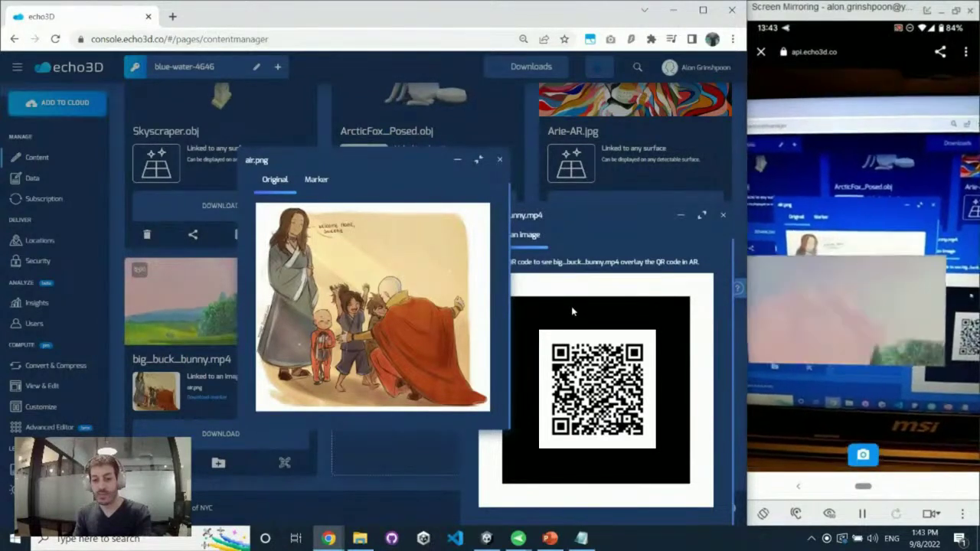
pyautogui.click(499, 161)
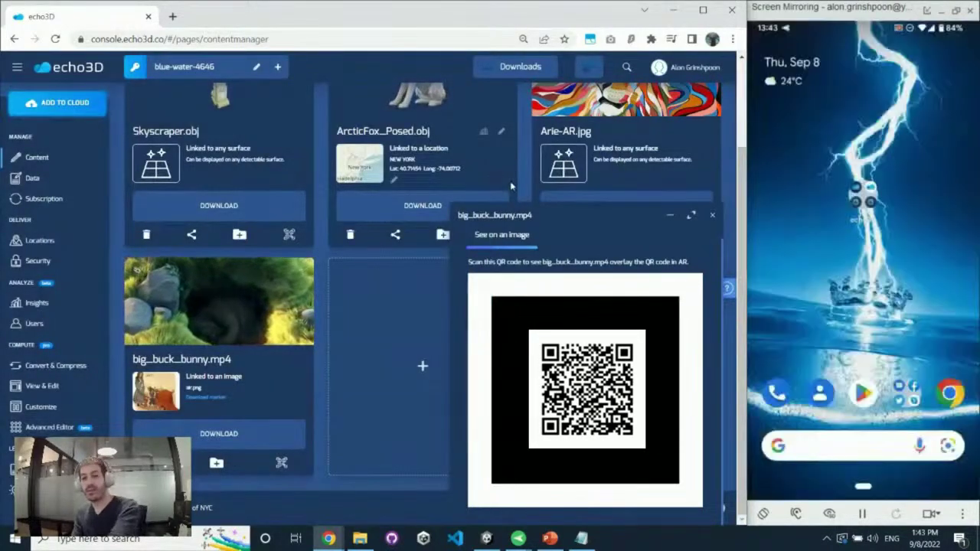
pyautogui.click(712, 215)
pyautogui.scroll(3, 636, 271)
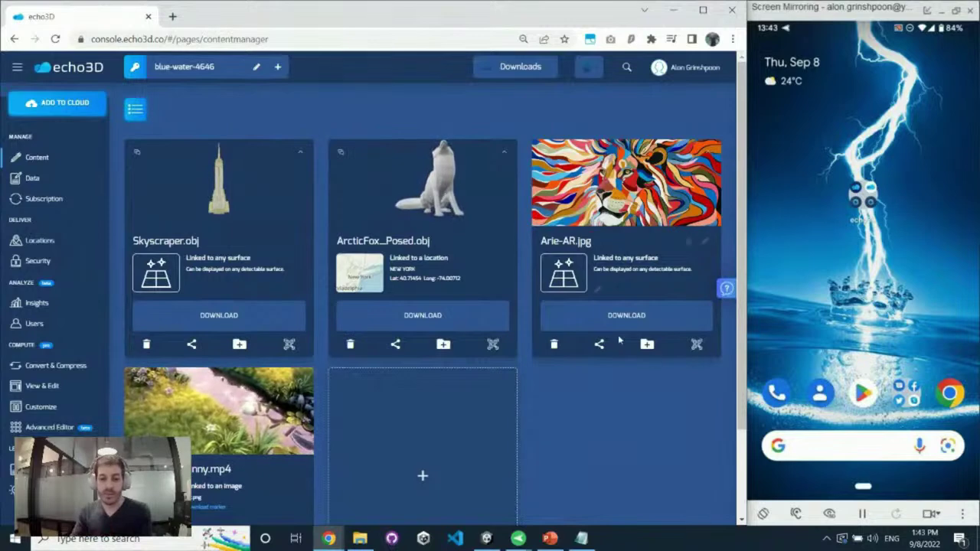
# Delete the Arie-AR.jpg, ArcticFox_Posed.obj and big_buck_bunny.mp4 cards, confirming each deletion.
pyautogui.click(553, 346)
pyautogui.click(406, 295)
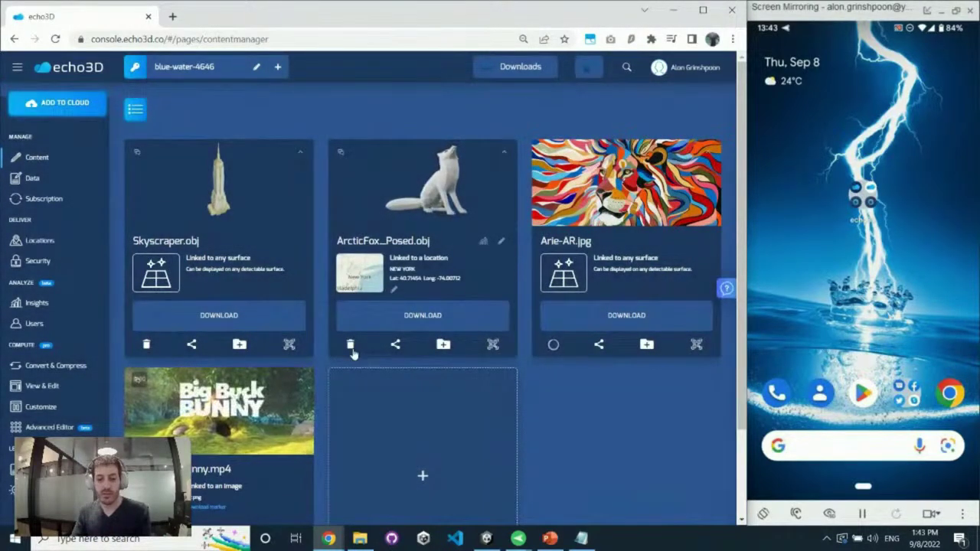
pyautogui.click(351, 346)
pyautogui.click(410, 294)
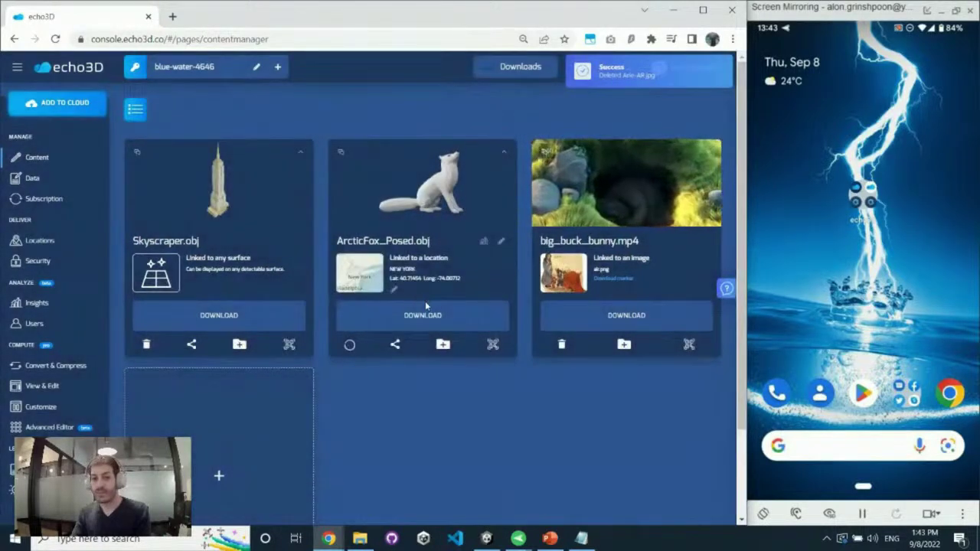
pyautogui.click(528, 67)
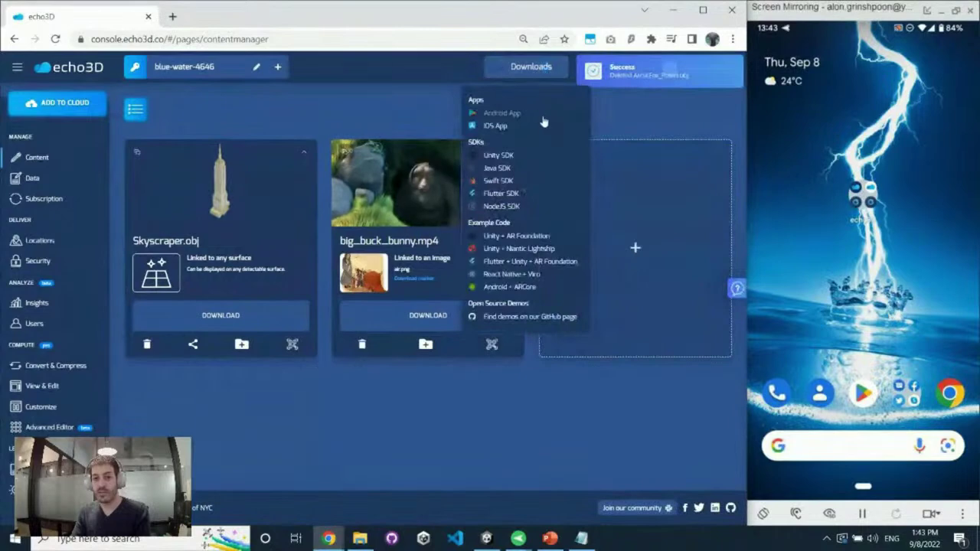
pyautogui.click(362, 346)
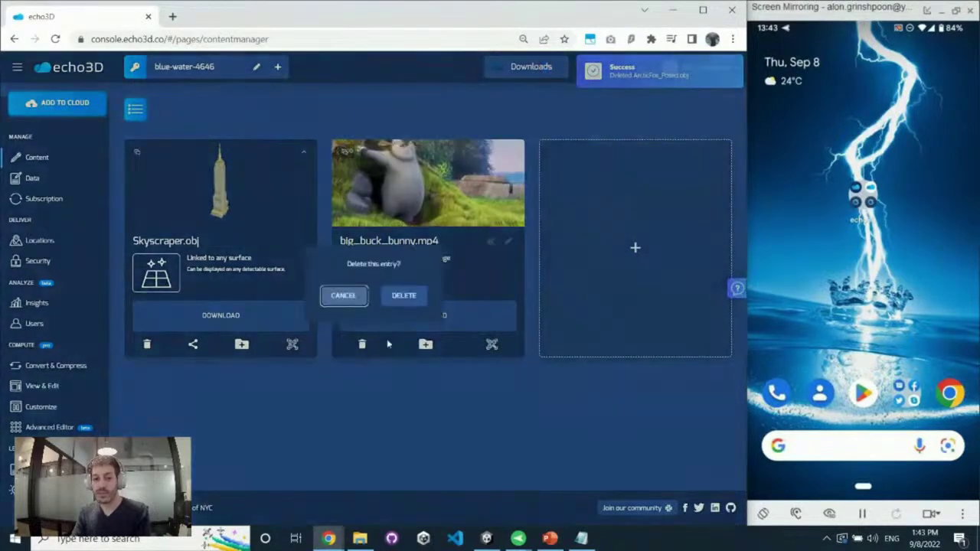
pyautogui.click(417, 297)
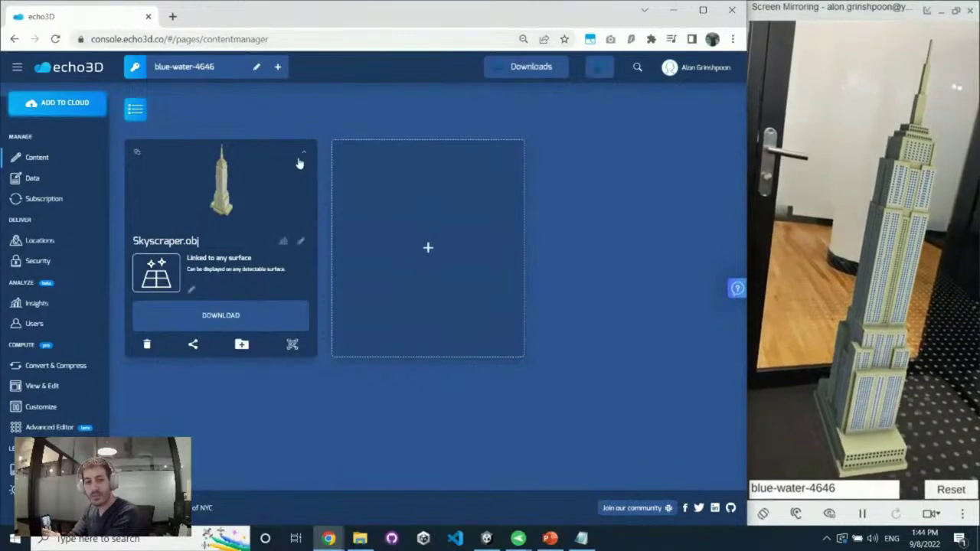
# In Skyscraper.obj's data table, add a row with key 'direction' and value 'right'.
pyautogui.click(304, 157)
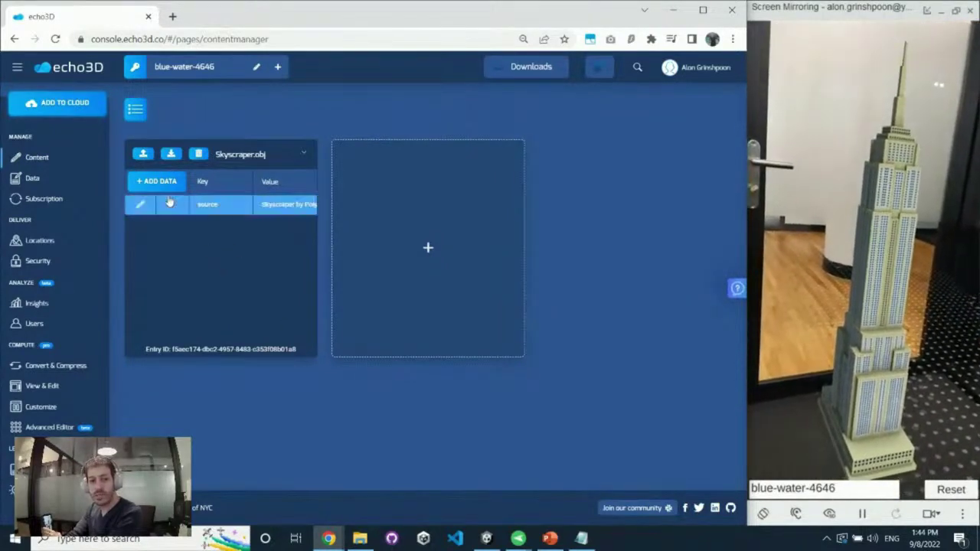
pyautogui.click(159, 182)
pyautogui.click(196, 205)
pyautogui.click(236, 225)
pyautogui.click(226, 204)
pyautogui.click(313, 304)
pyautogui.click(297, 206)
pyautogui.write('r')
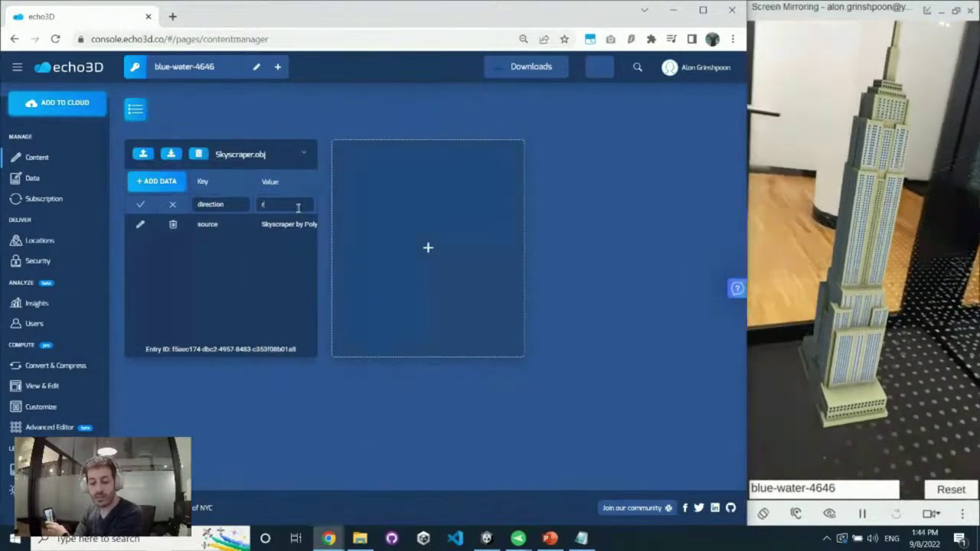
pyautogui.write('ight')
pyautogui.press('Return')
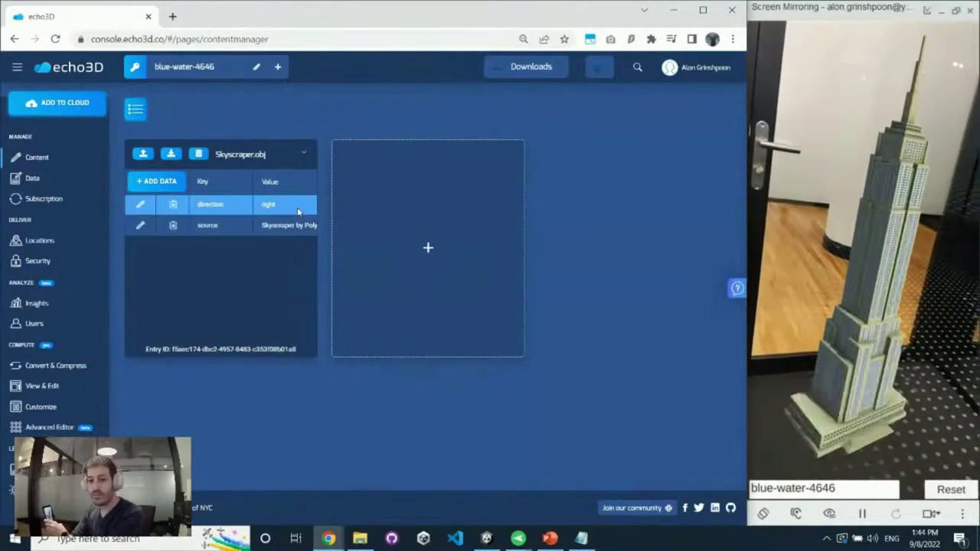
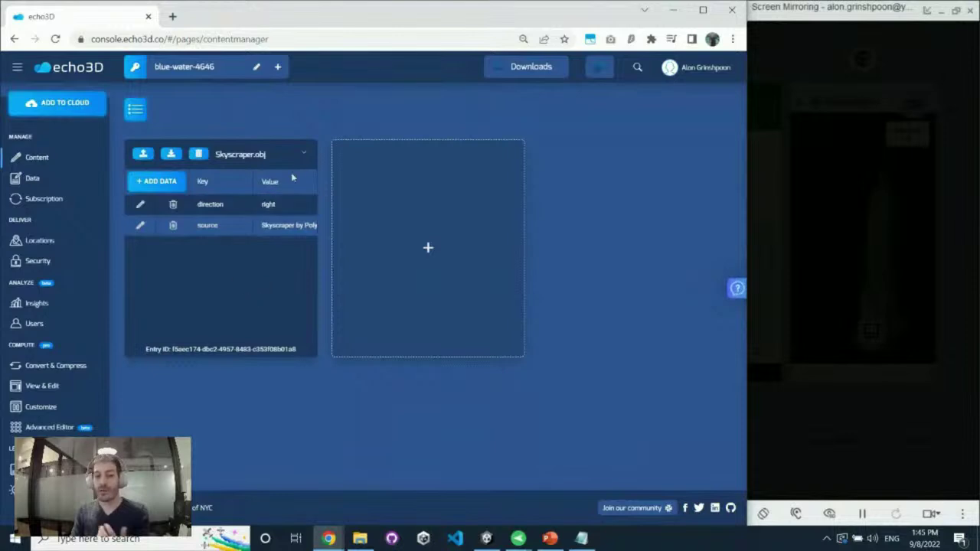
# Show the Skyscraper.obj 3D preview and check its API query JSON for direction 'right'.
pyautogui.click(304, 157)
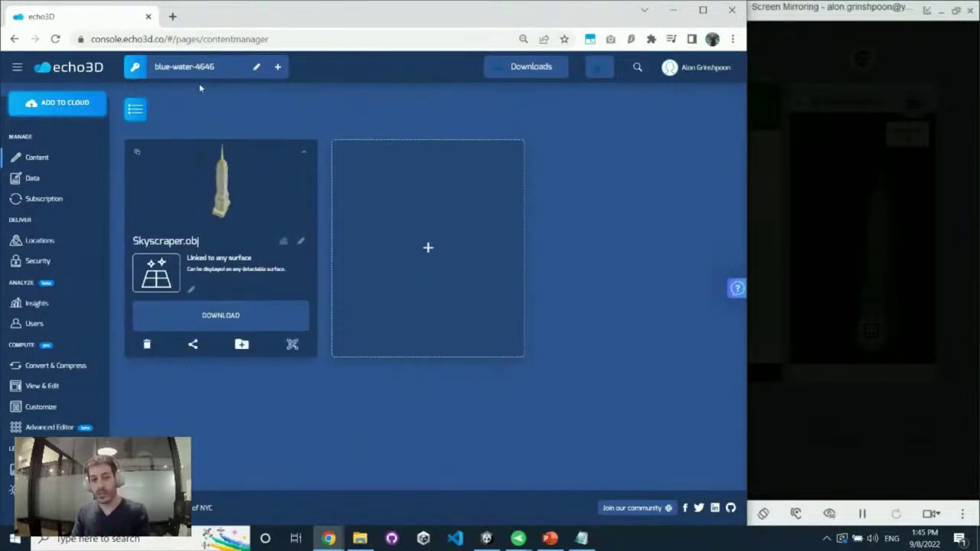
pyautogui.click(173, 16)
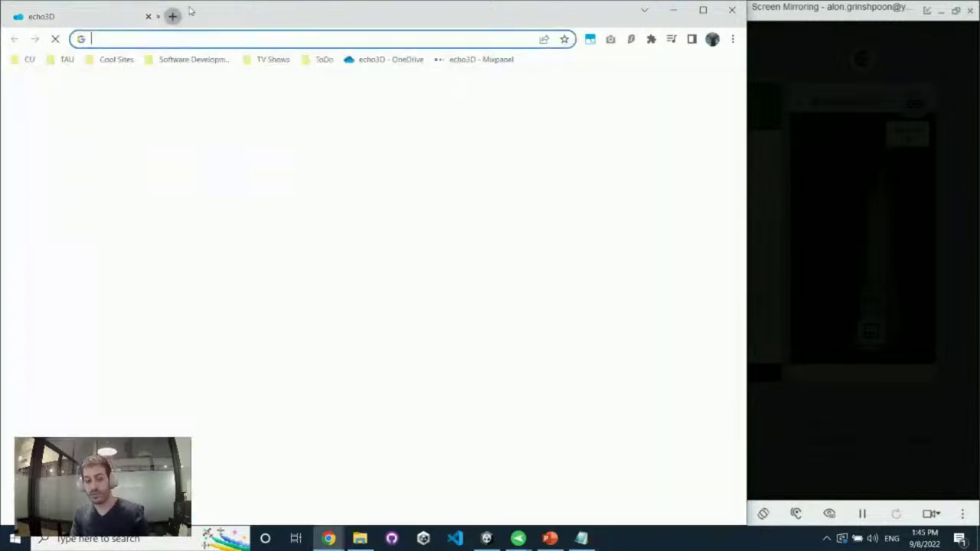
pyautogui.write('api')
pyautogui.press('Return')
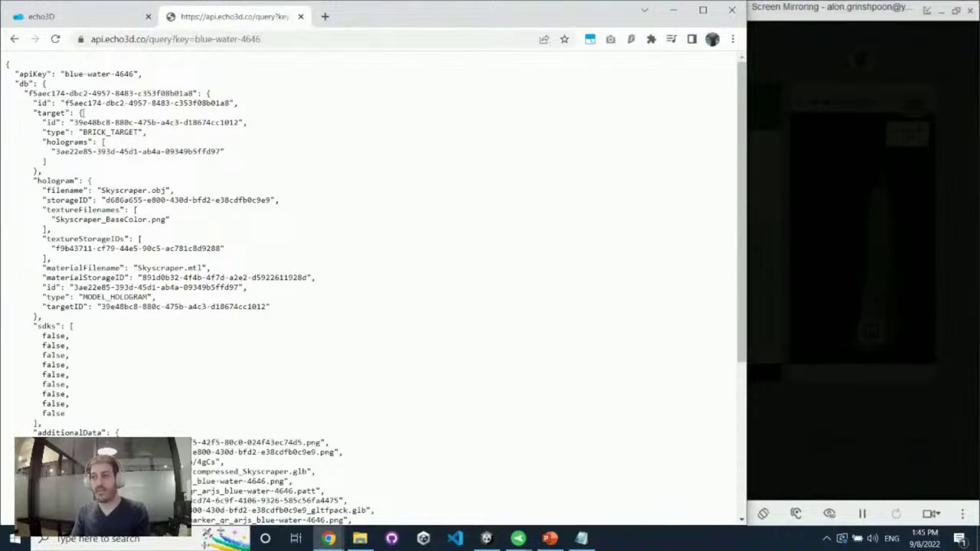
pyautogui.scroll(-3, 83, 123)
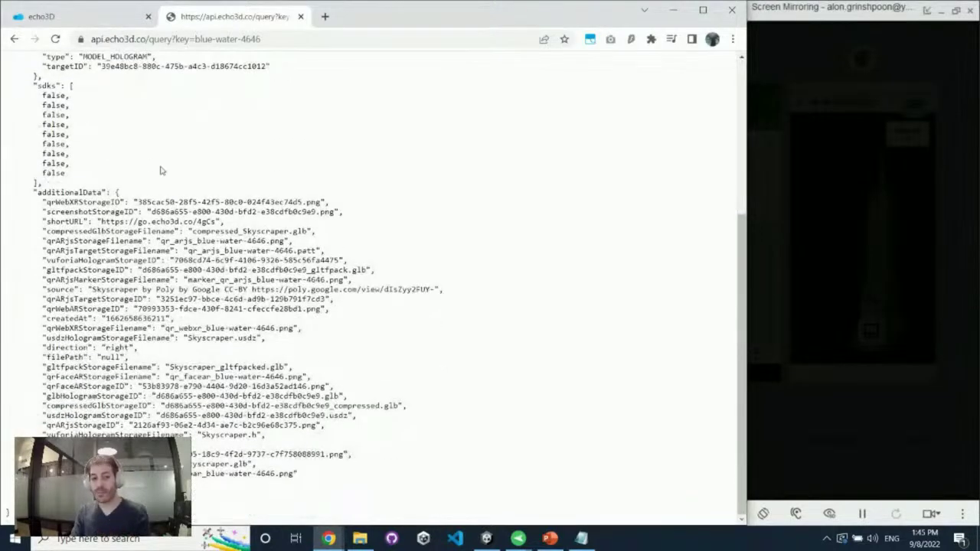
pyautogui.click(300, 17)
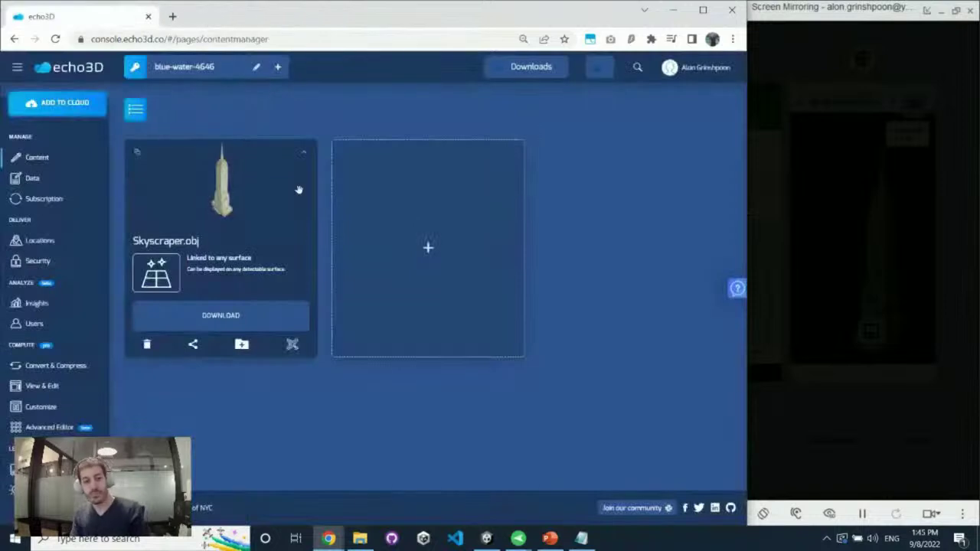
pyautogui.click(194, 347)
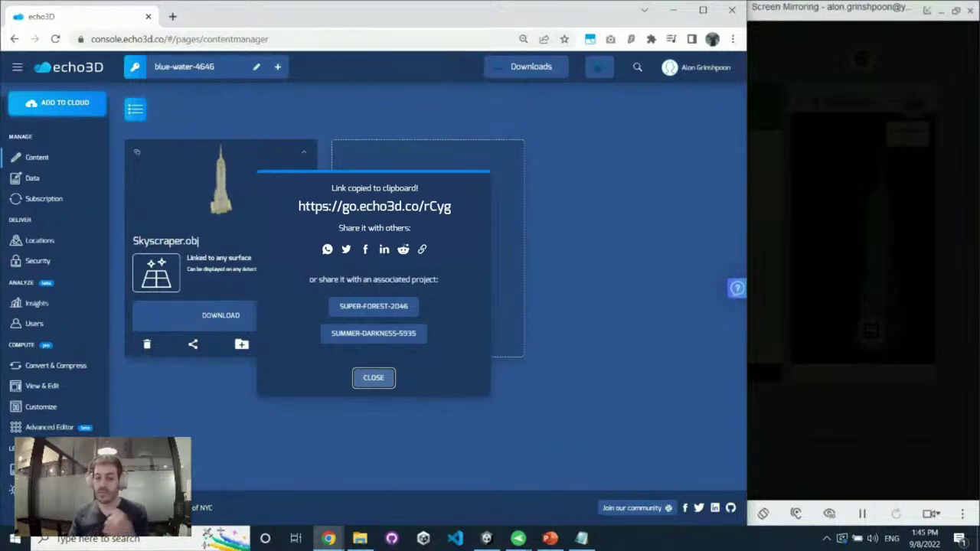
pyautogui.click(388, 378)
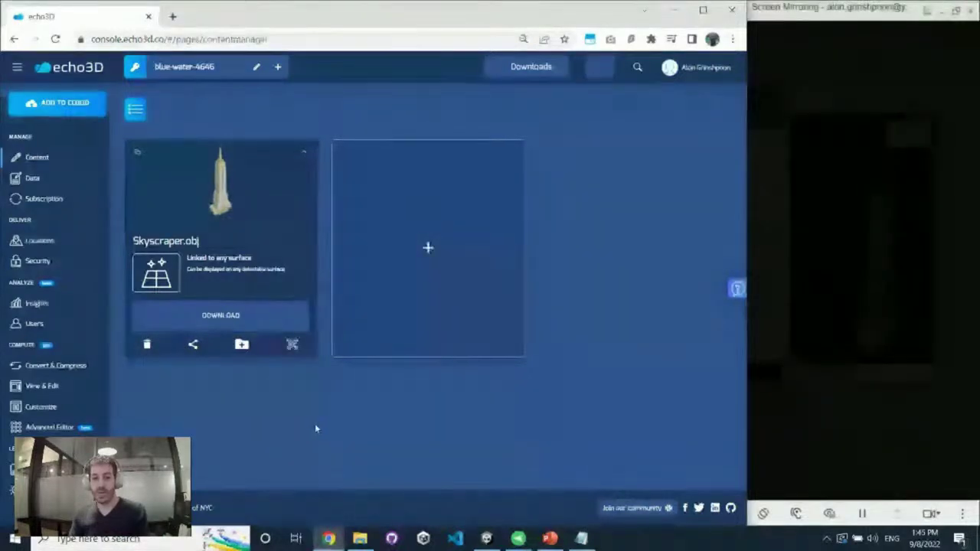
# Browse the Data and Subscription plan pages, then view the Locations distribution map and server coverage.
pyautogui.click(35, 181)
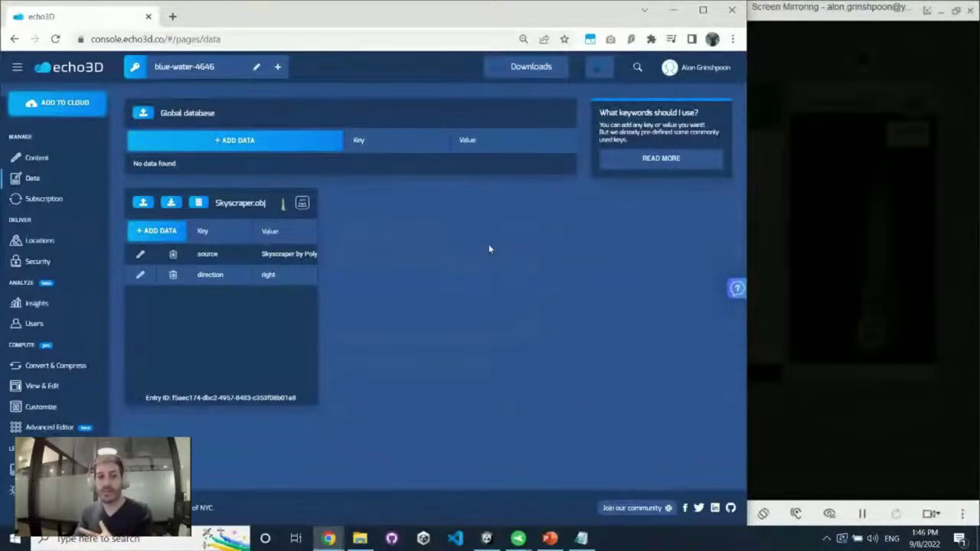
pyautogui.click(68, 209)
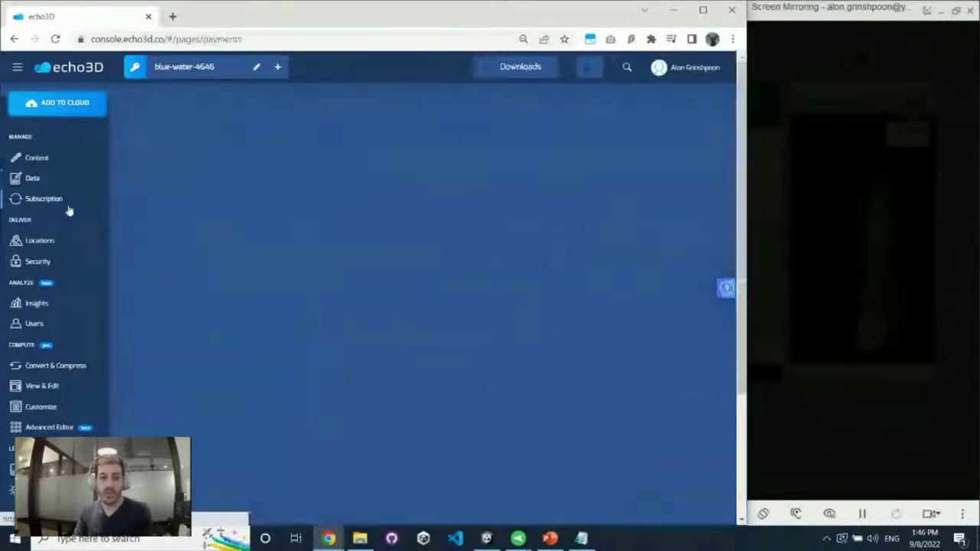
pyautogui.scroll(-2, 406, 214)
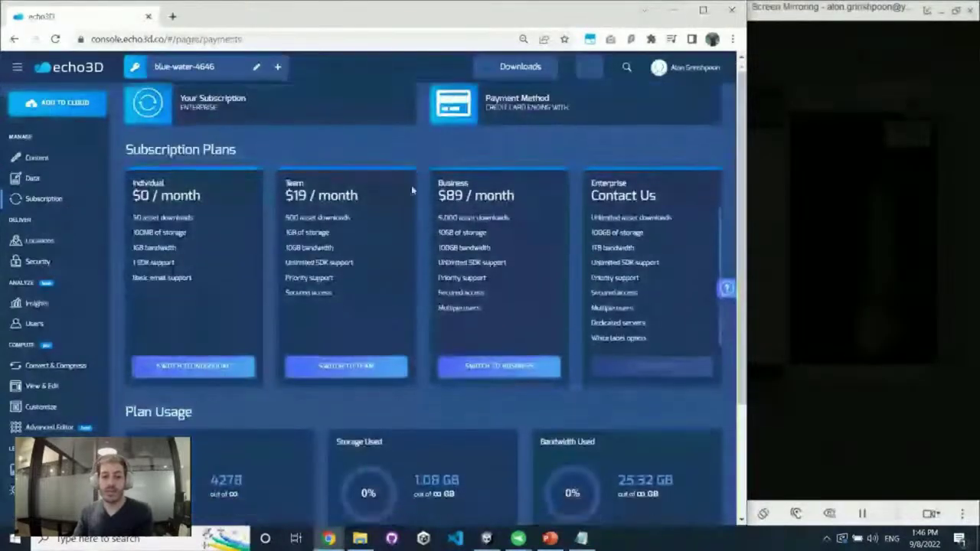
pyautogui.scroll(-1, 314, 352)
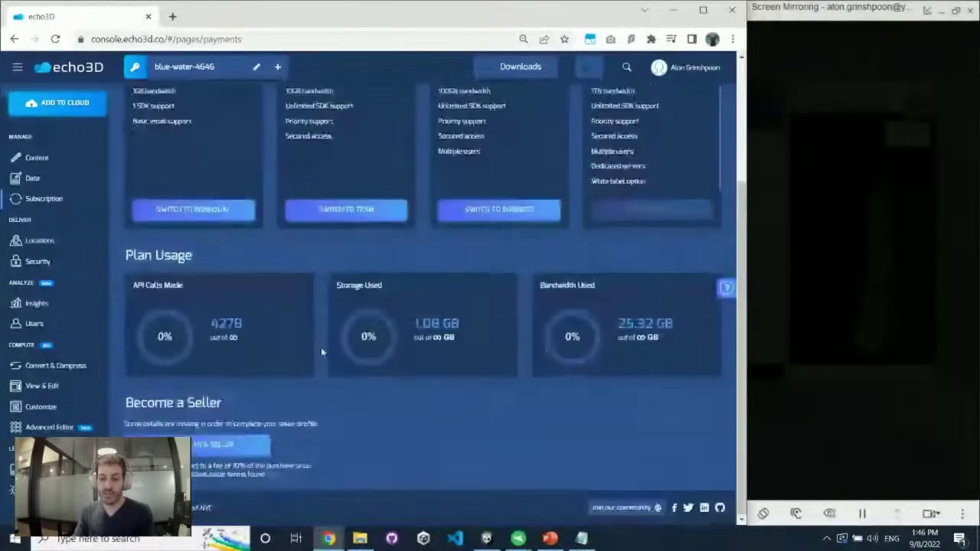
pyautogui.scroll(3, 320, 347)
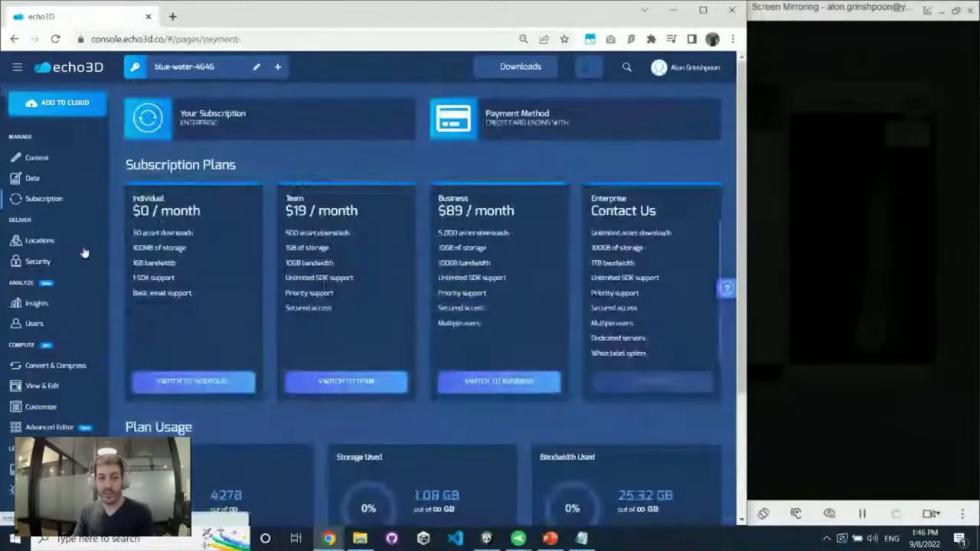
pyautogui.click(80, 243)
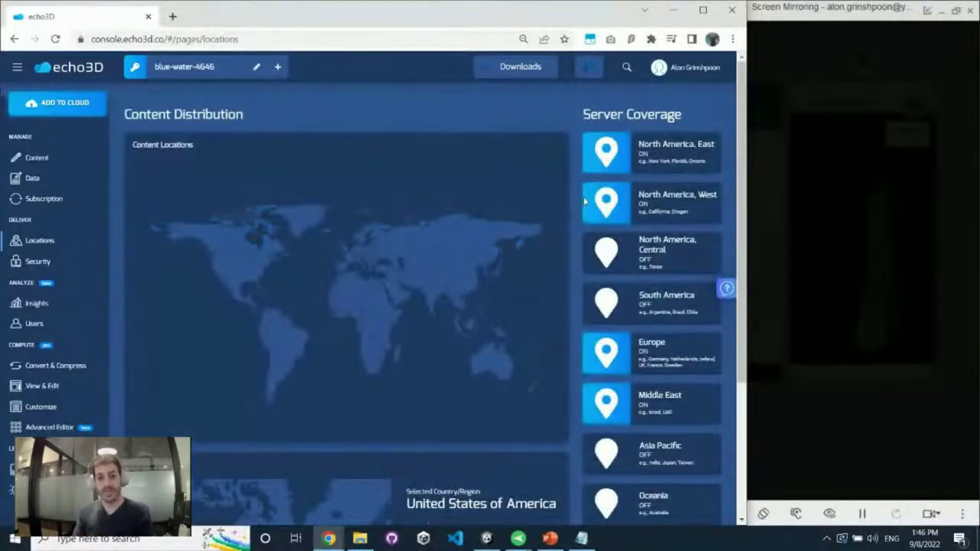
pyautogui.scroll(-3, 573, 255)
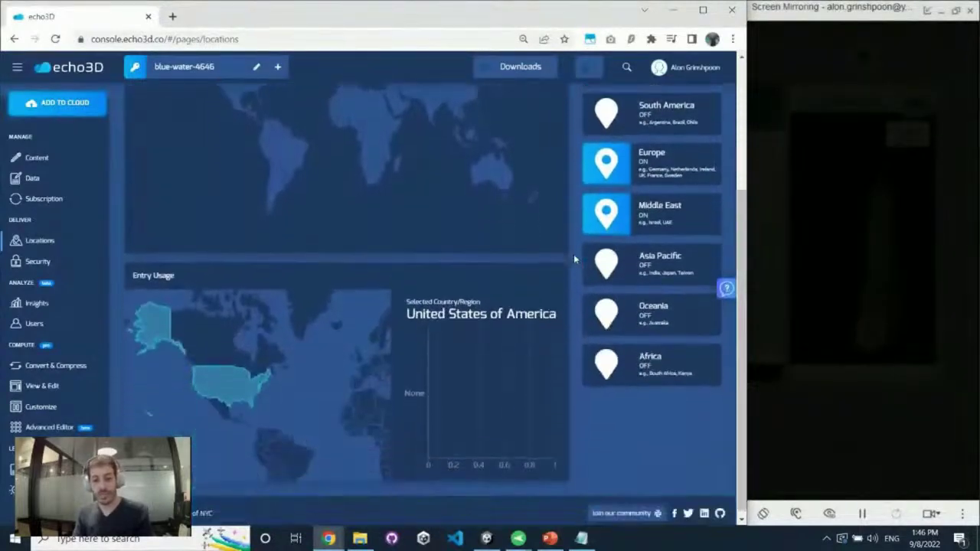
# Review the project's Security settings page.
pyautogui.click(57, 270)
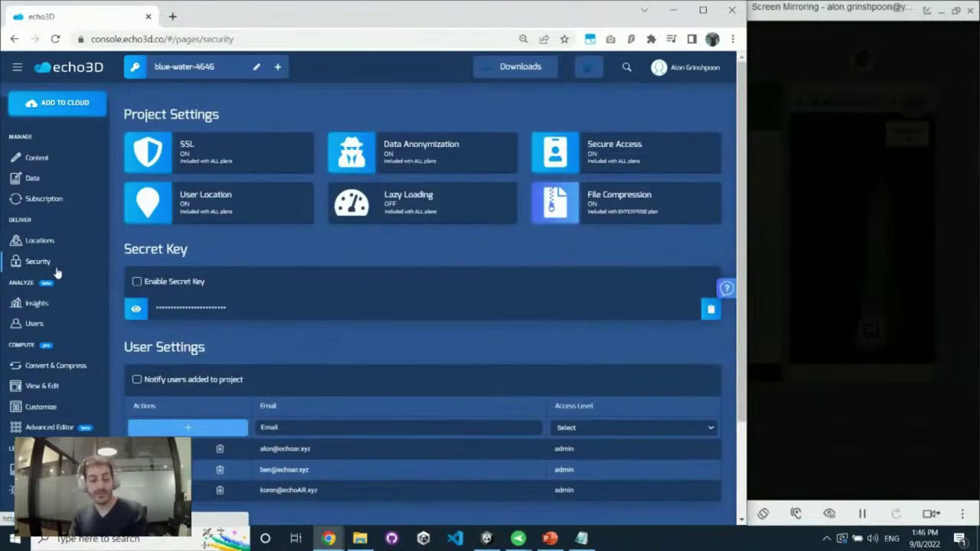
pyautogui.scroll(-1, 283, 253)
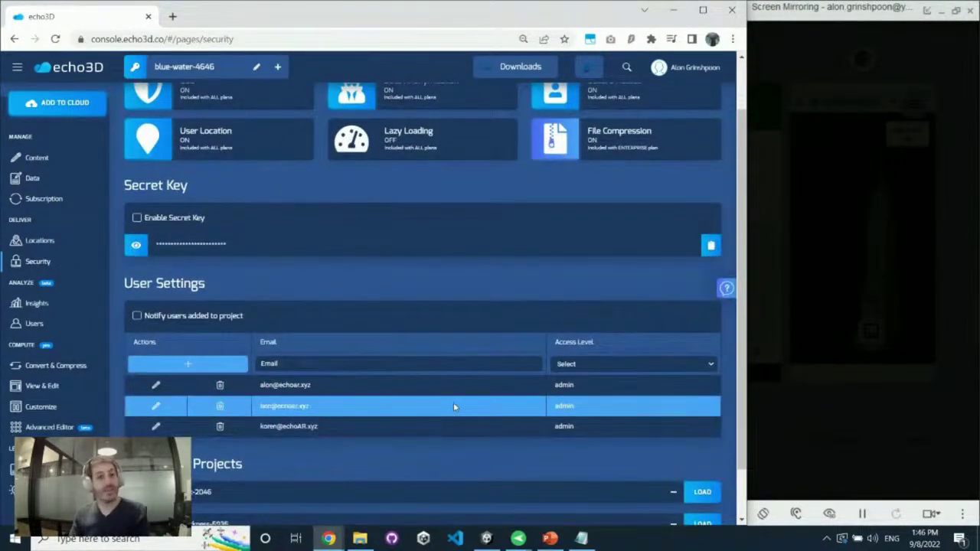
pyautogui.scroll(-1, 454, 402)
pyautogui.scroll(1, 413, 454)
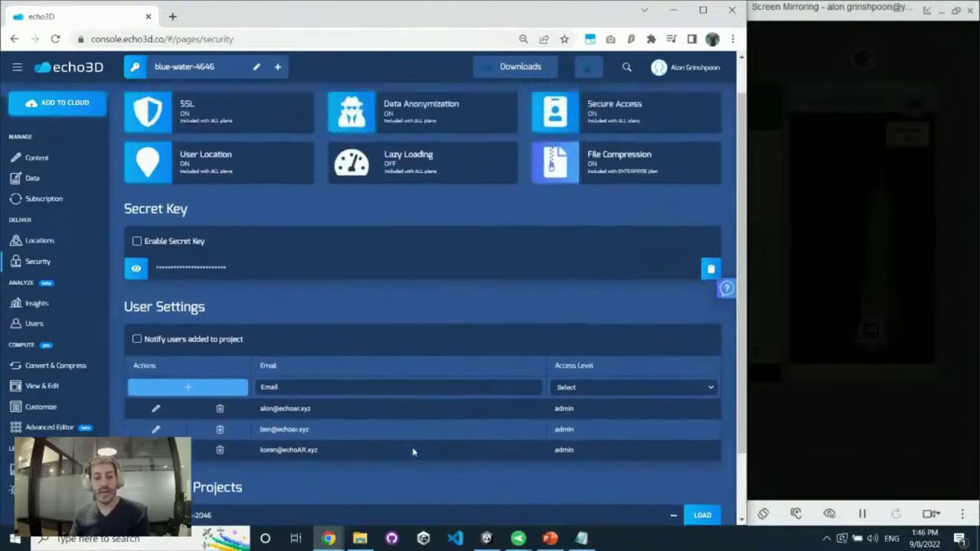
pyautogui.scroll(1, 413, 453)
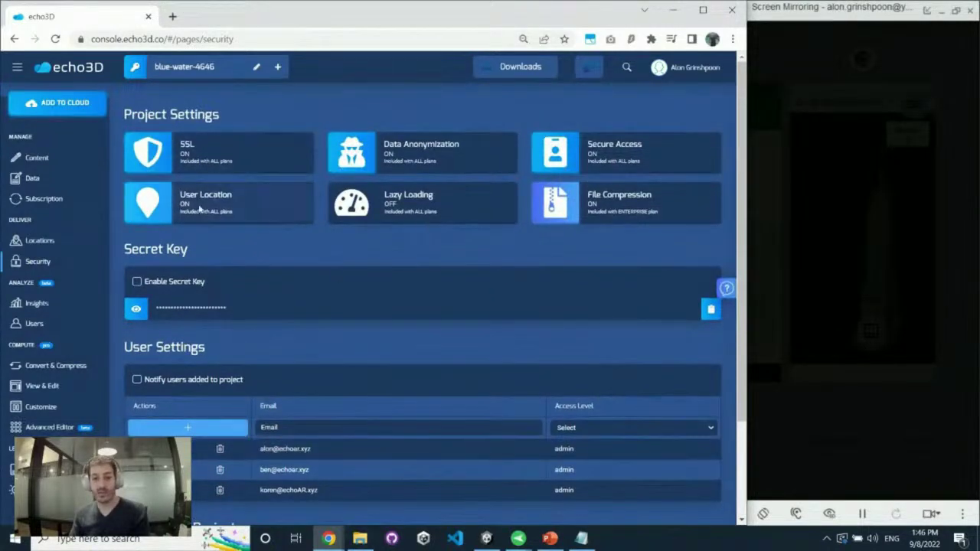
# Look through the Insights charts and history, then view the Users Distribution map.
pyautogui.click(54, 306)
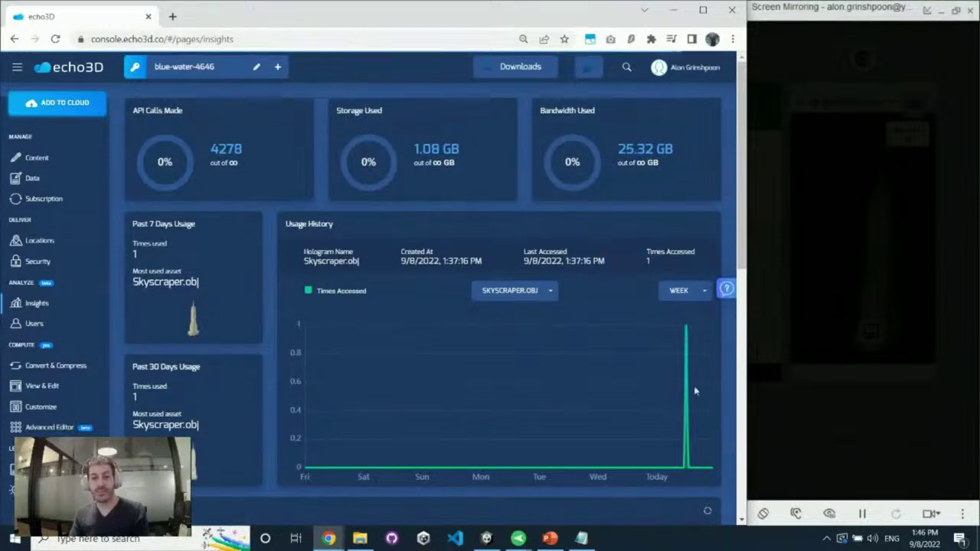
pyautogui.scroll(-3, 566, 324)
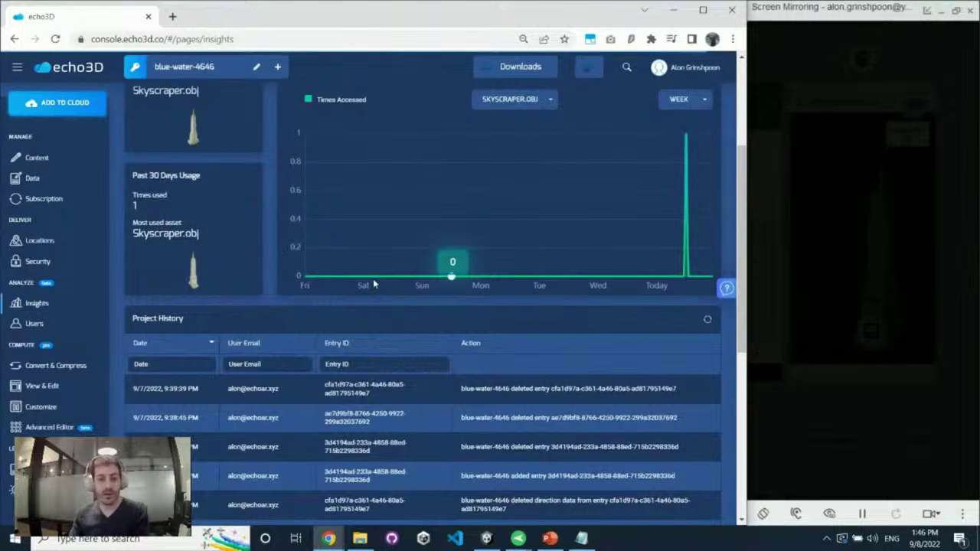
pyautogui.scroll(-3, 374, 274)
pyautogui.scroll(6, 370, 276)
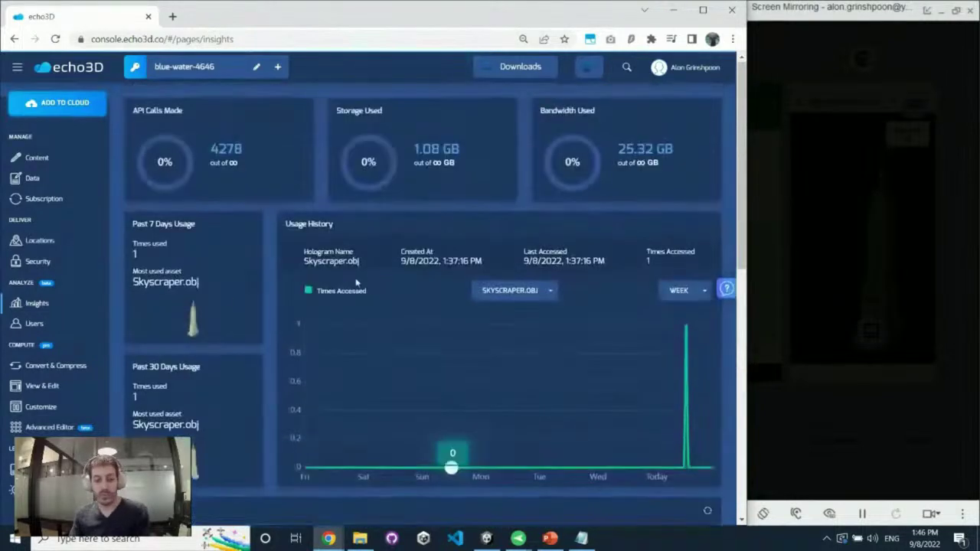
pyautogui.click(34, 323)
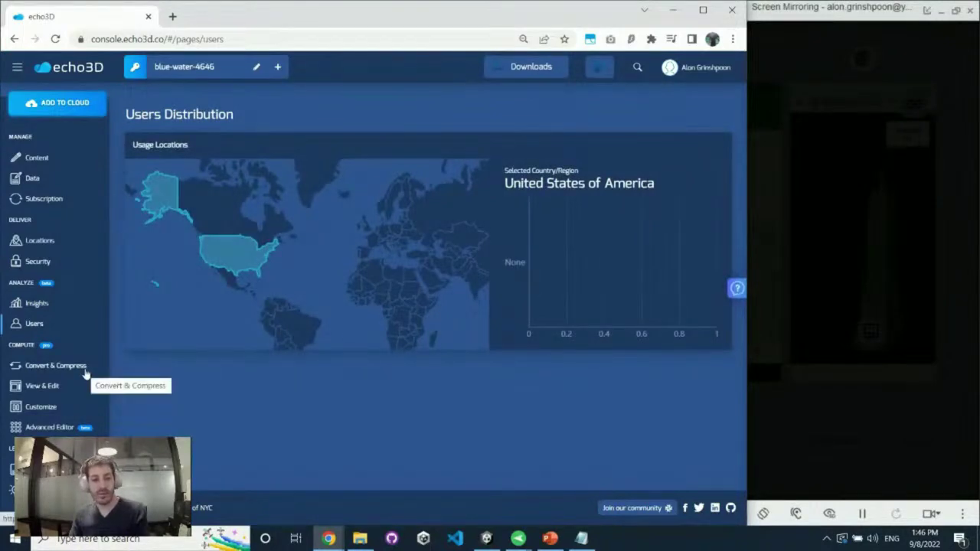
# Rotate the Skyscraper.obj preview in Convert & Compress and step polygon reduction down to about 35%.
pyautogui.click(56, 366)
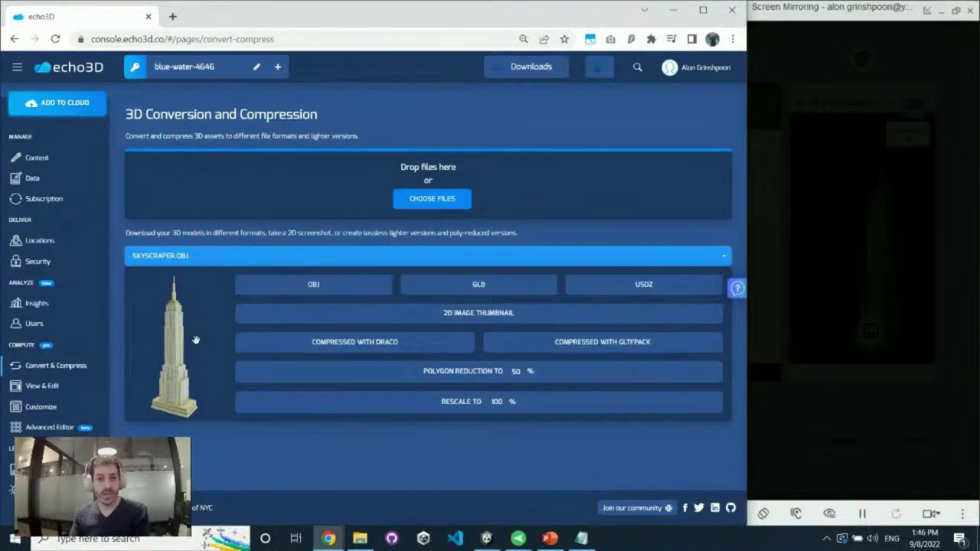
pyautogui.moveTo(193, 339); pyautogui.dragTo(172, 347)
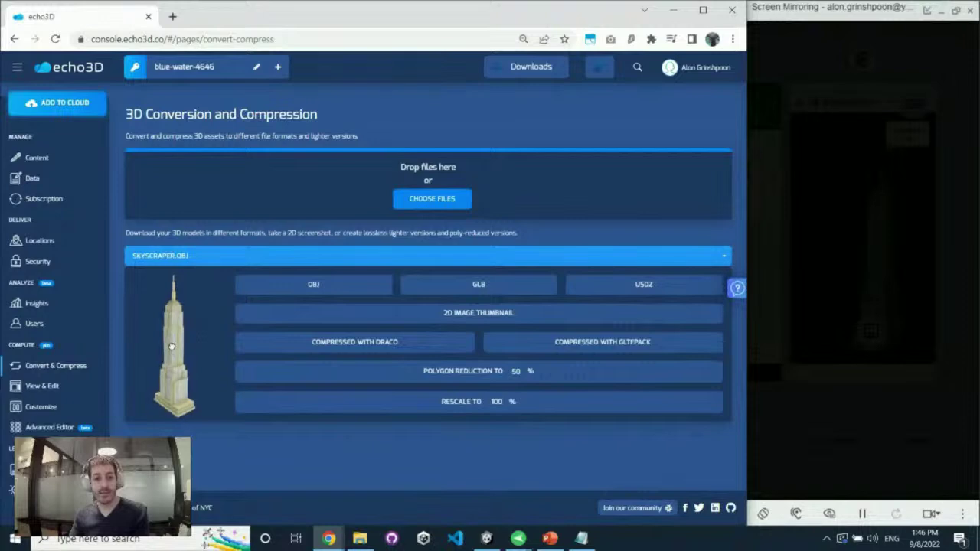
pyautogui.click(523, 377)
pyautogui.click(524, 377)
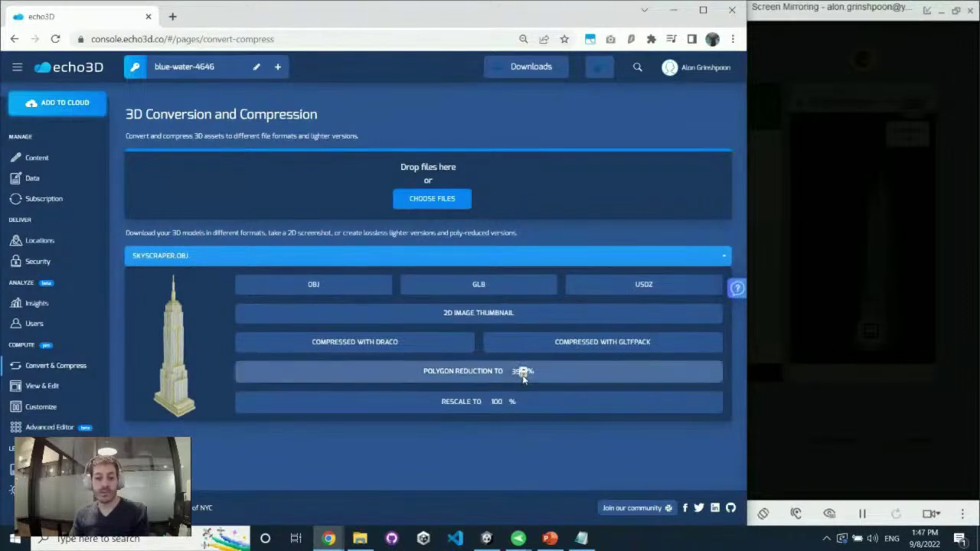
pyautogui.click(523, 377)
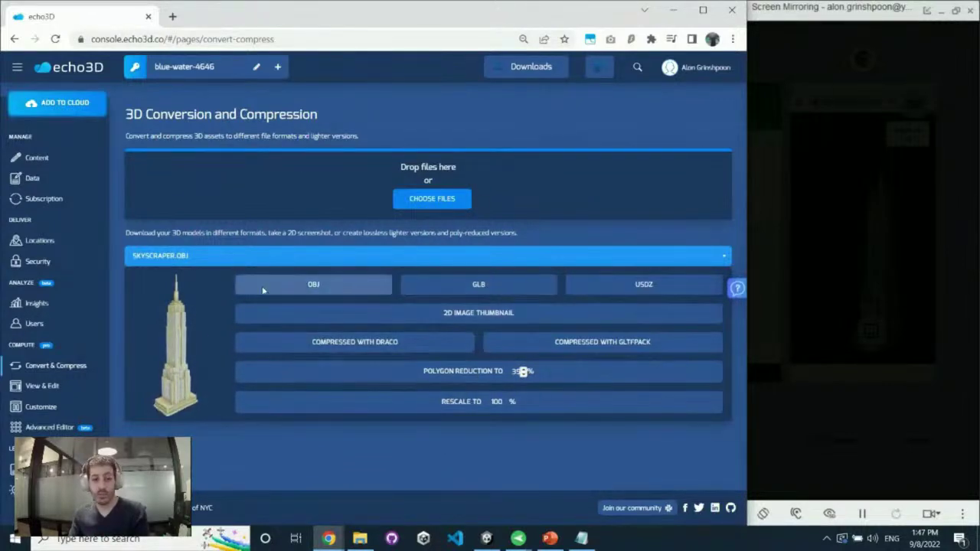
# Load the skyscraper into View & Edit and orbit it to an upright perspective view.
pyautogui.click(81, 393)
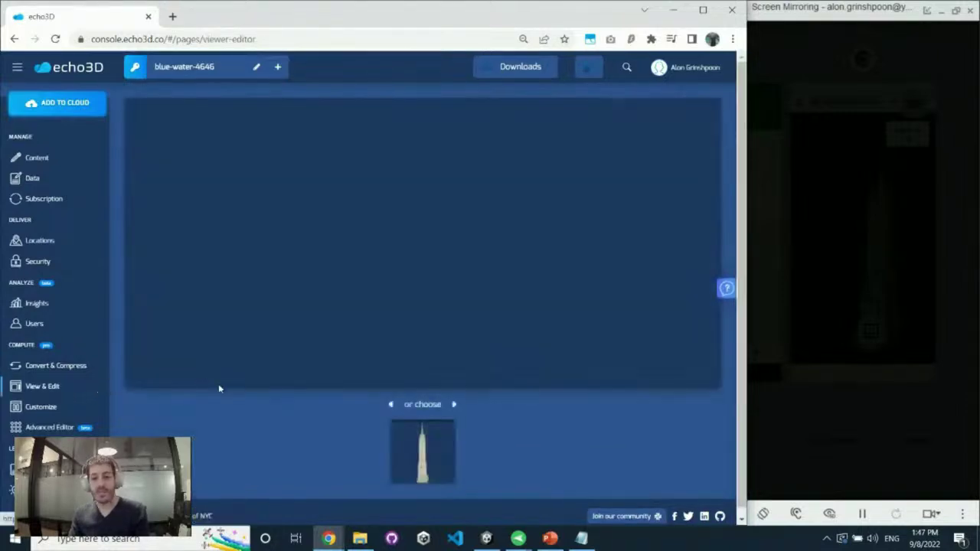
pyautogui.click(398, 444)
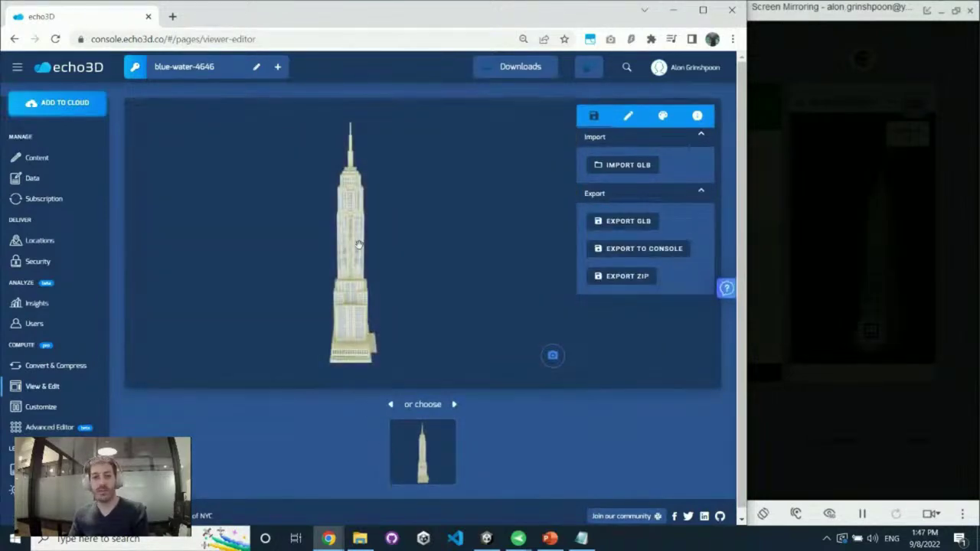
pyautogui.moveTo(360, 243); pyautogui.dragTo(395, 240)
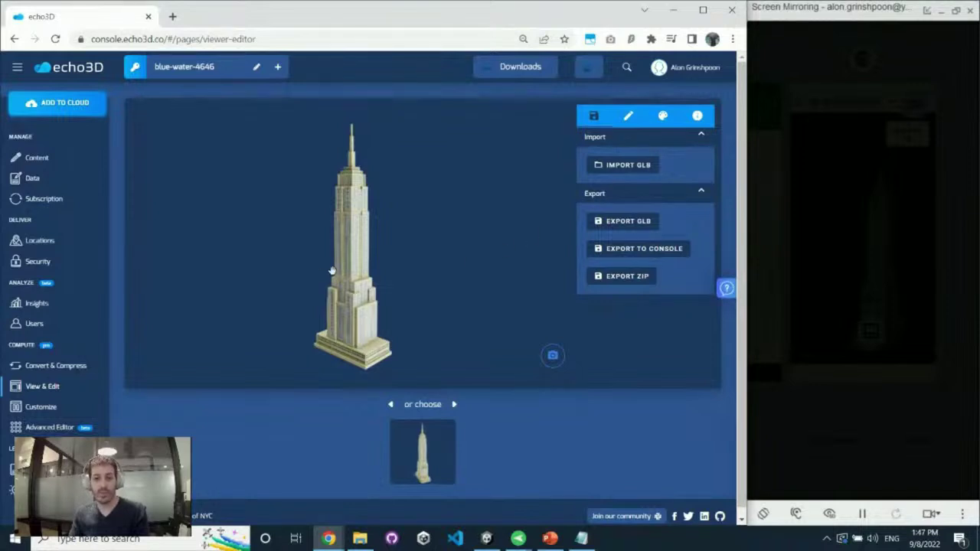
pyautogui.moveTo(349, 295)
pyautogui.mouseDown()
pyautogui.moveTo(411, 191)
pyautogui.moveTo(383, 253)
pyautogui.mouseUp()
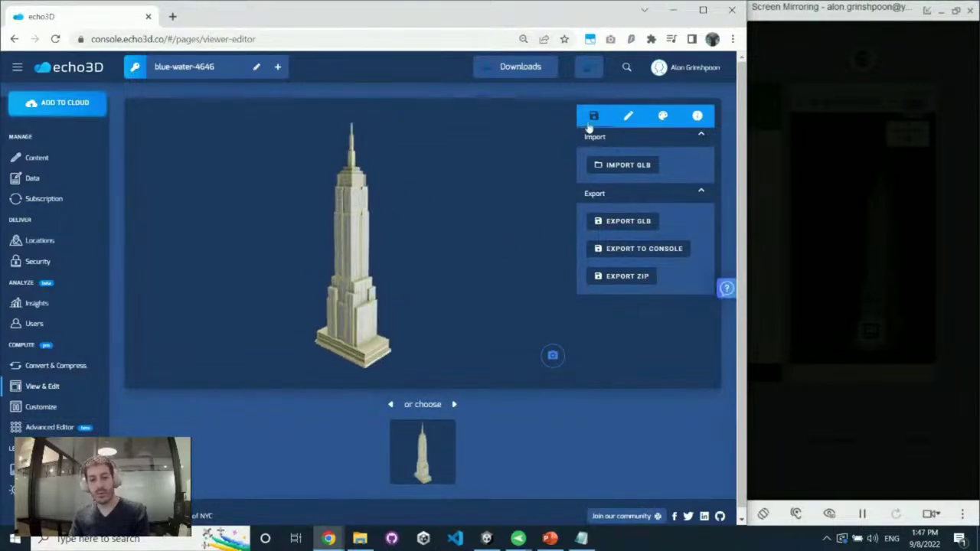
# Set Skyscraper_mat2's base colour factor to red, then go to the WebAR Customizer.
pyautogui.click(628, 117)
pyautogui.click(663, 117)
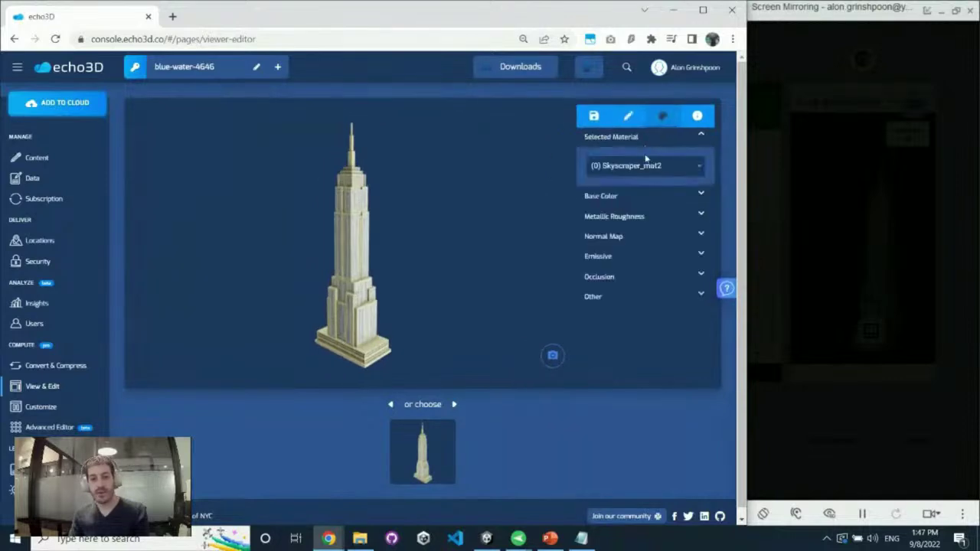
pyautogui.click(700, 194)
pyautogui.click(622, 227)
pyautogui.moveTo(673, 261); pyautogui.dragTo(712, 250)
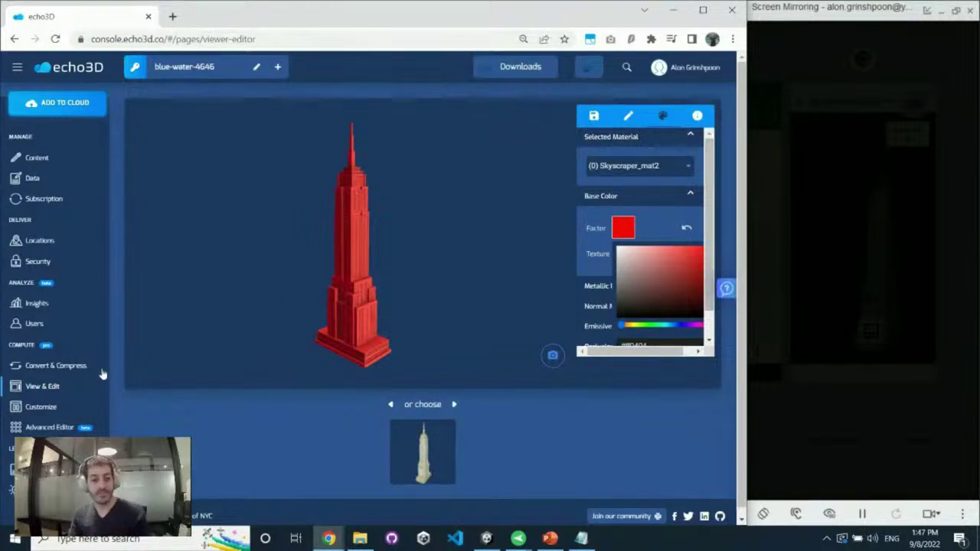
pyautogui.click(76, 407)
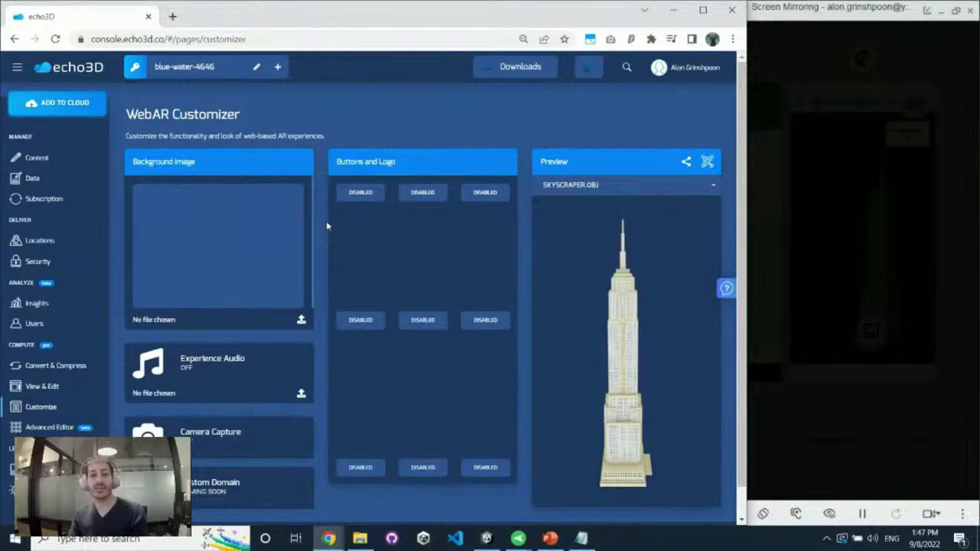
pyautogui.moveTo(603, 309); pyautogui.dragTo(555, 298)
pyautogui.click(373, 218)
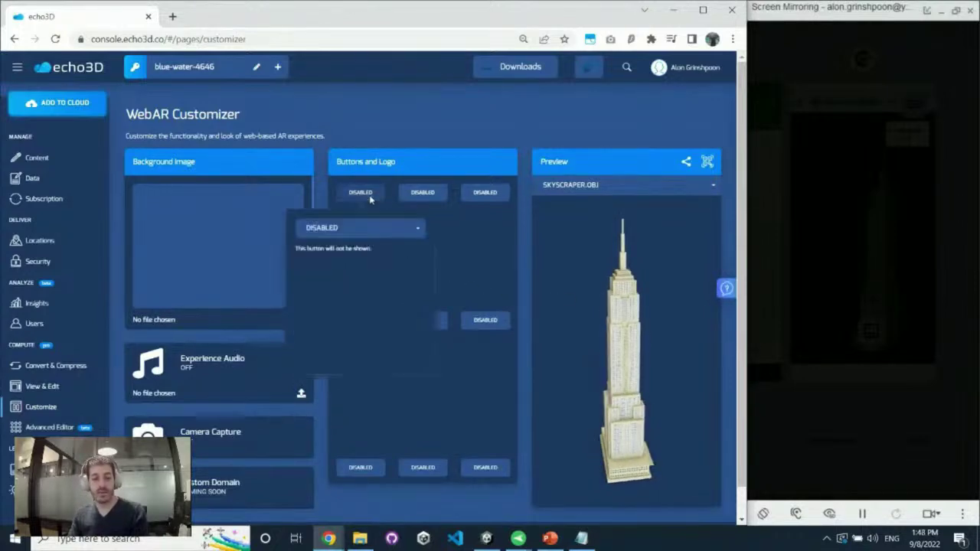
pyautogui.click(374, 225)
pyautogui.click(382, 288)
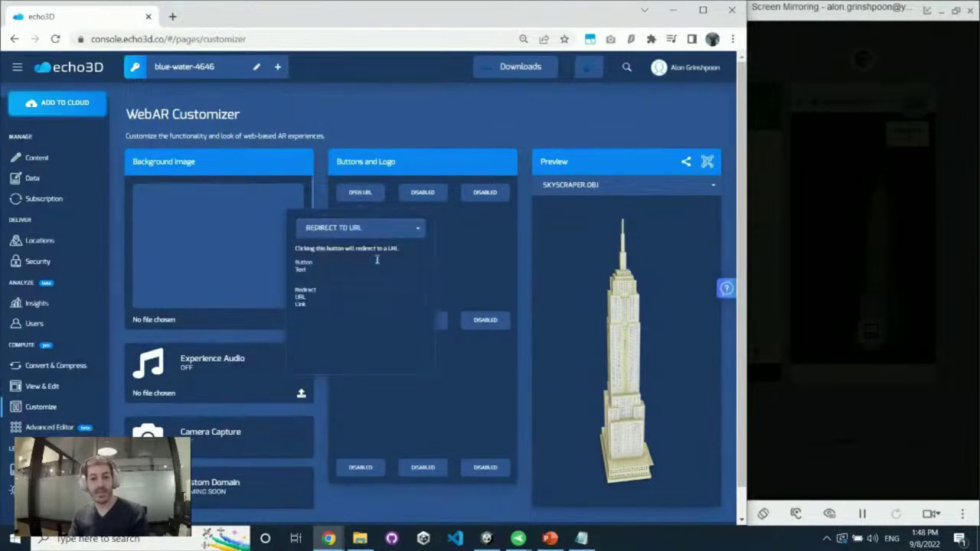
pyautogui.write('BUY NOW')
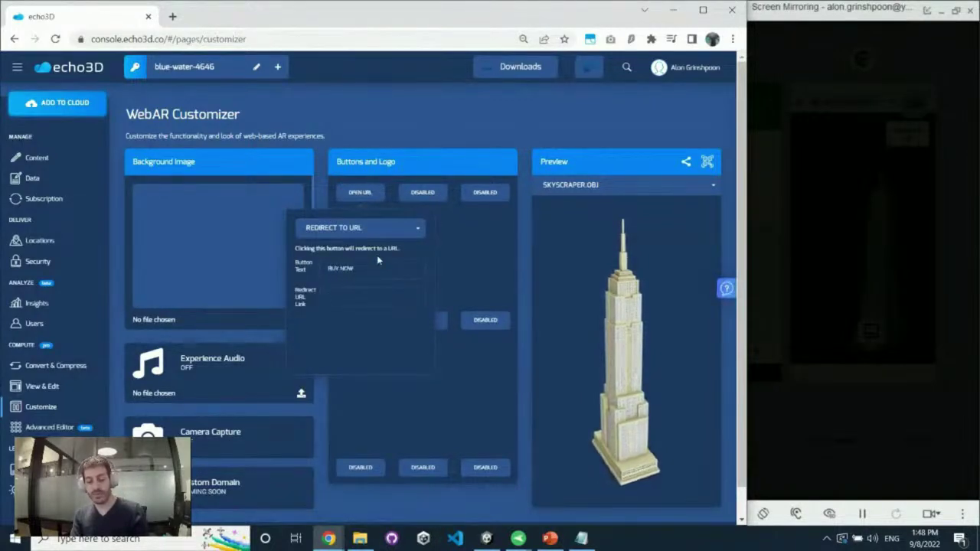
pyautogui.press('Tab')
pyautogui.write('www.google.com')
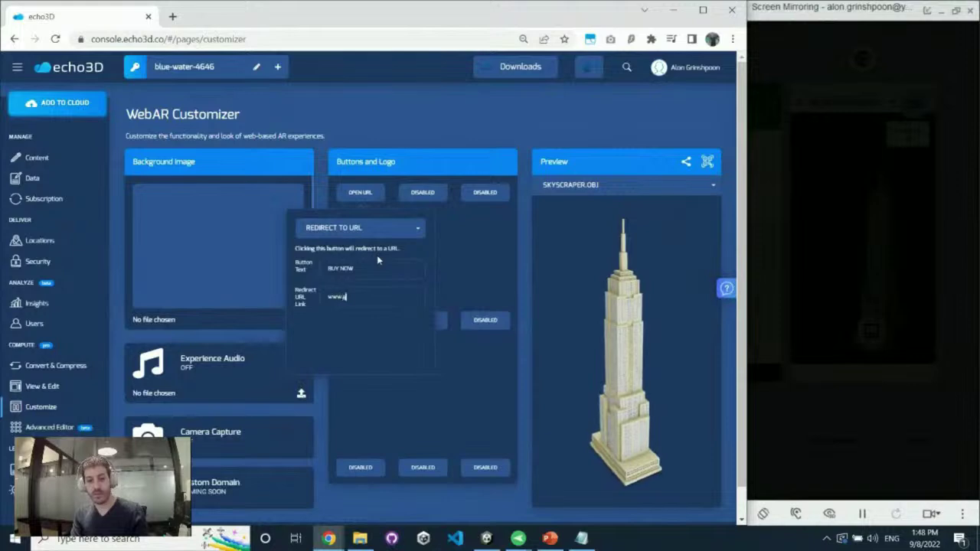
pyautogui.click(485, 320)
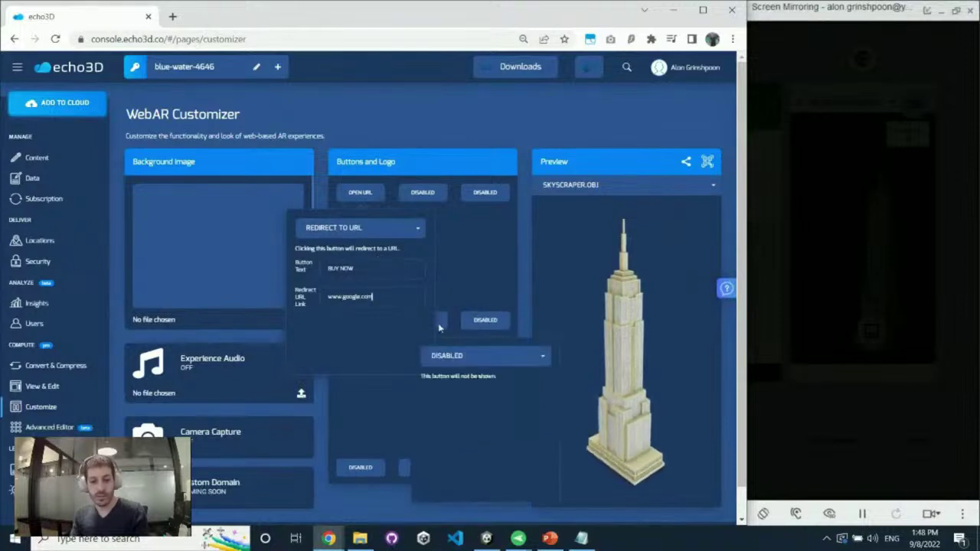
pyautogui.click(508, 271)
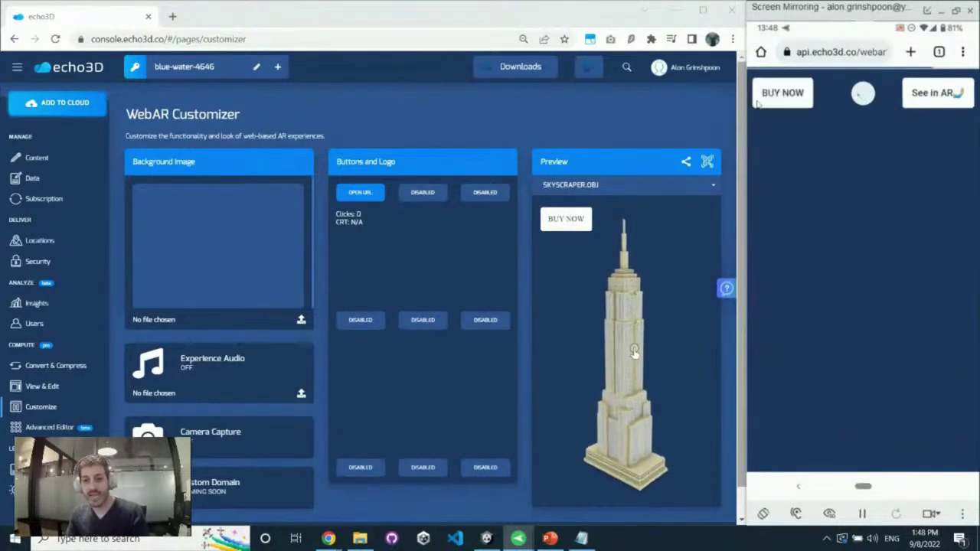
# Test the BUY NOW button, reset the first button to Disabled, and open the Advanced Editor.
pyautogui.click(566, 219)
pyautogui.click(301, 16)
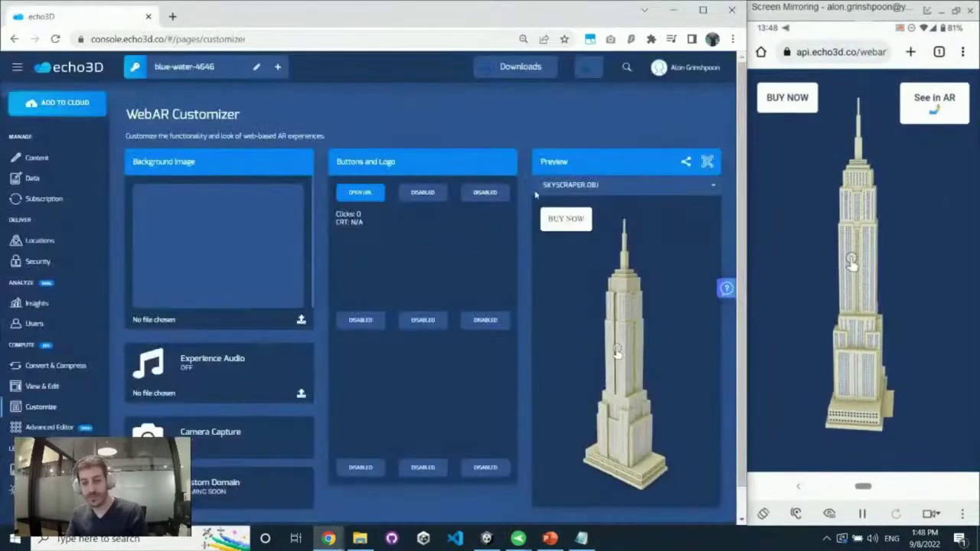
pyautogui.click(360, 192)
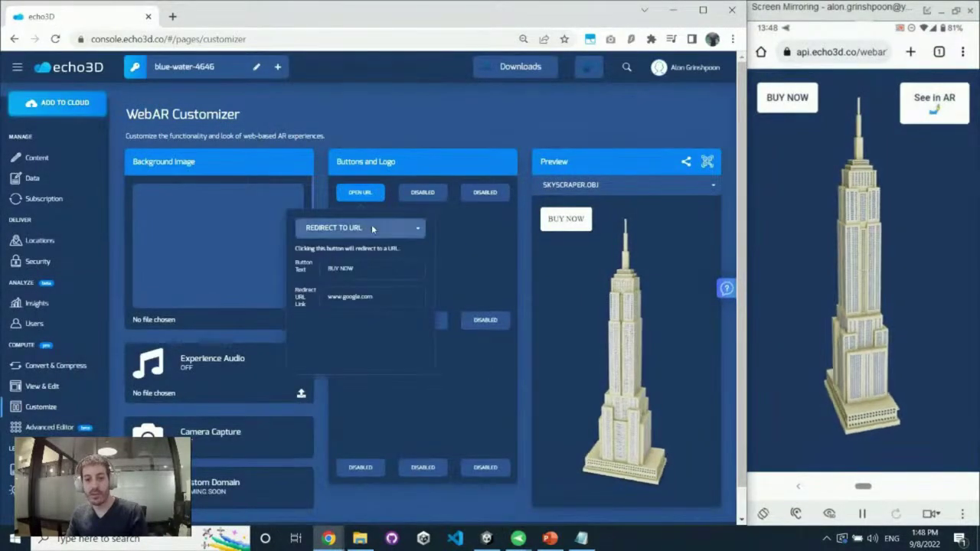
pyautogui.click(371, 228)
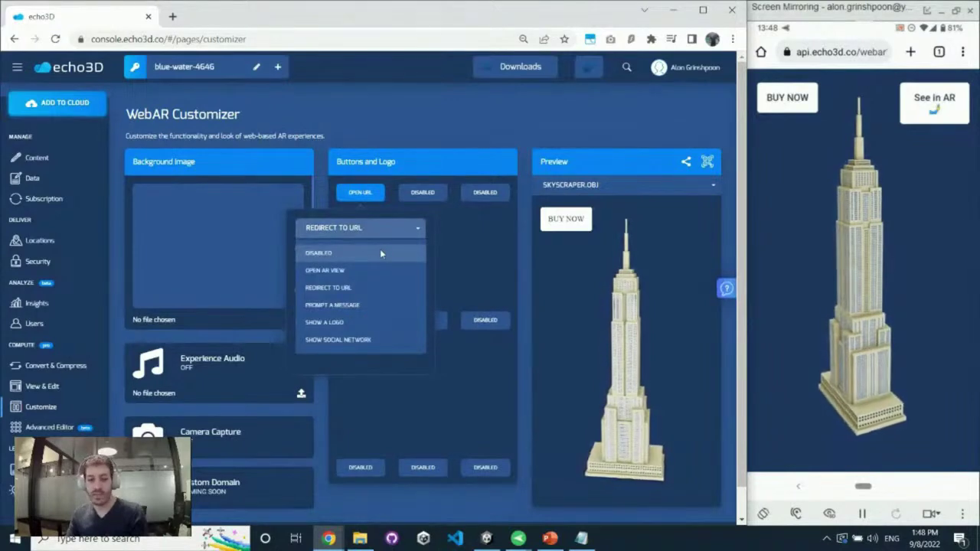
pyautogui.click(380, 252)
pyautogui.click(250, 335)
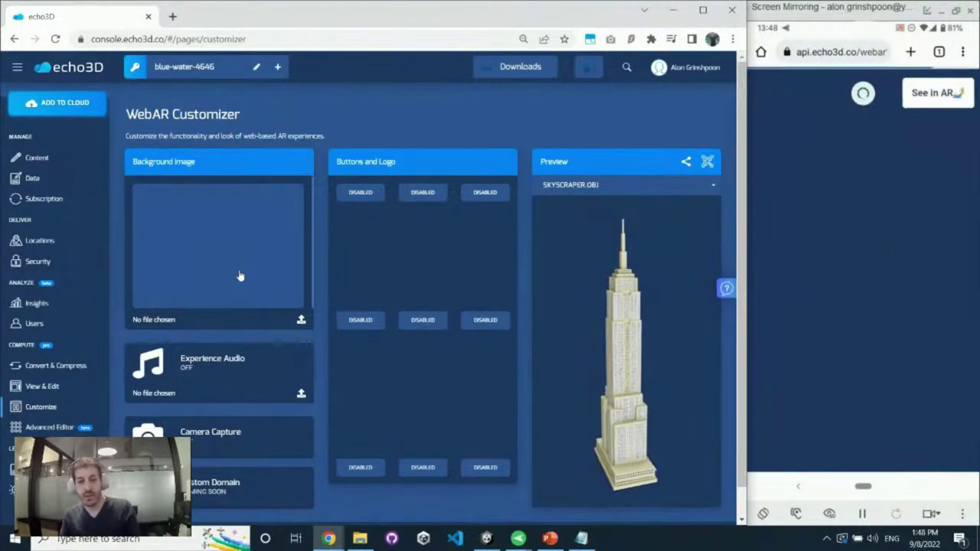
pyautogui.click(49, 427)
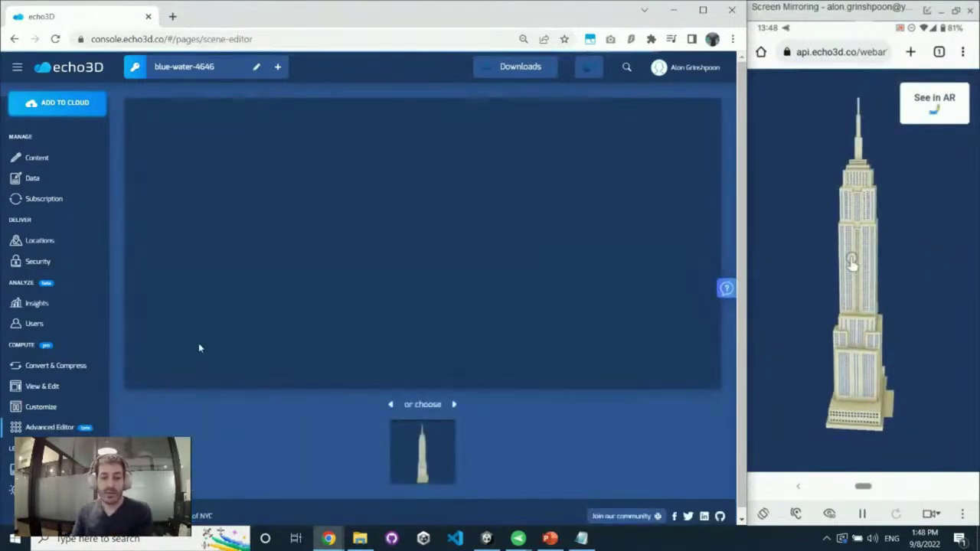
# Orbit the skyscraper and fox scene from several angles, then go to Tutorials and FAQ.
pyautogui.moveTo(301, 237); pyautogui.dragTo(416, 294)
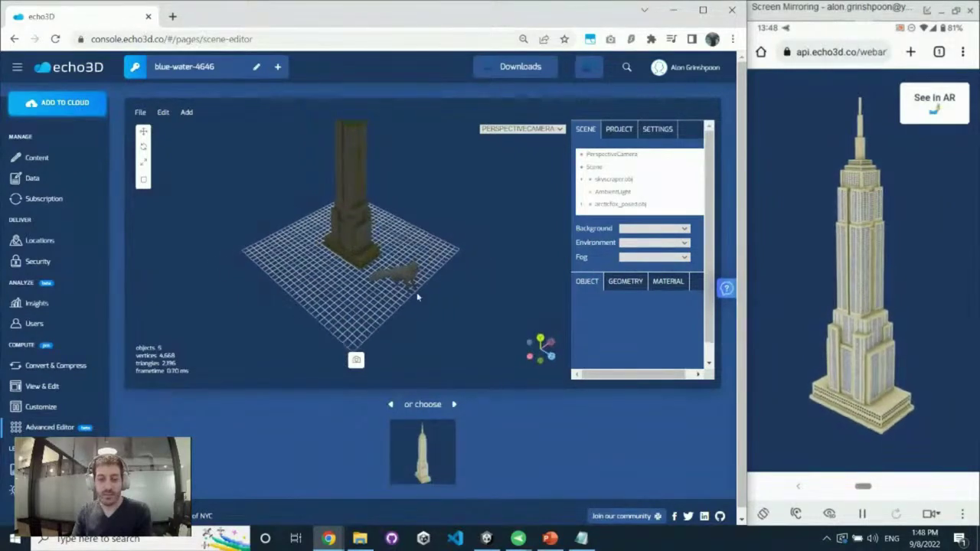
pyautogui.moveTo(451, 242); pyautogui.dragTo(421, 219)
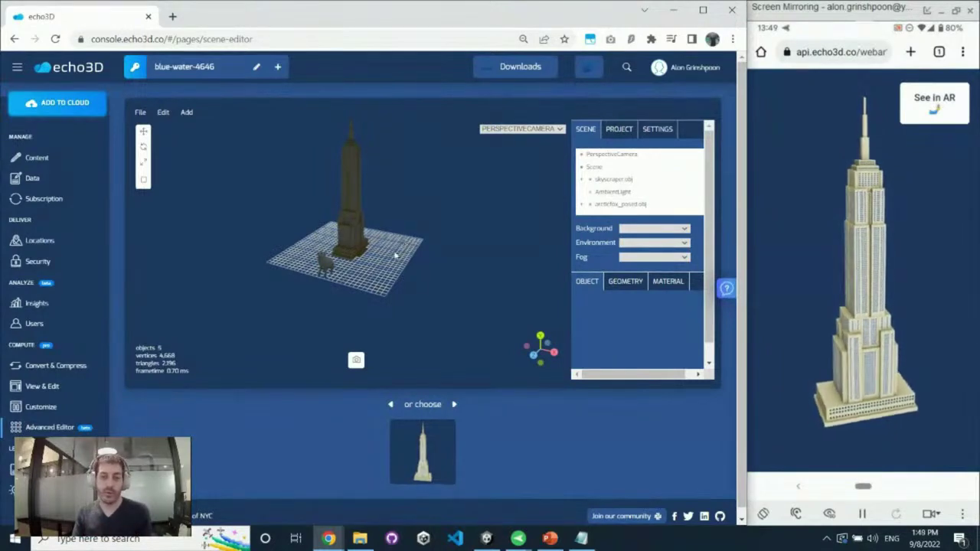
pyautogui.moveTo(344, 302); pyautogui.dragTo(337, 251)
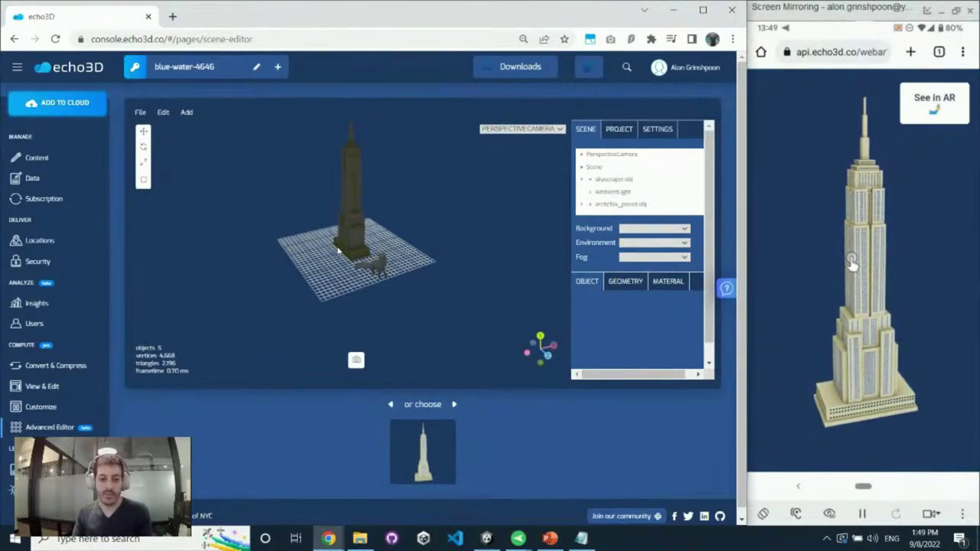
pyautogui.click(31, 469)
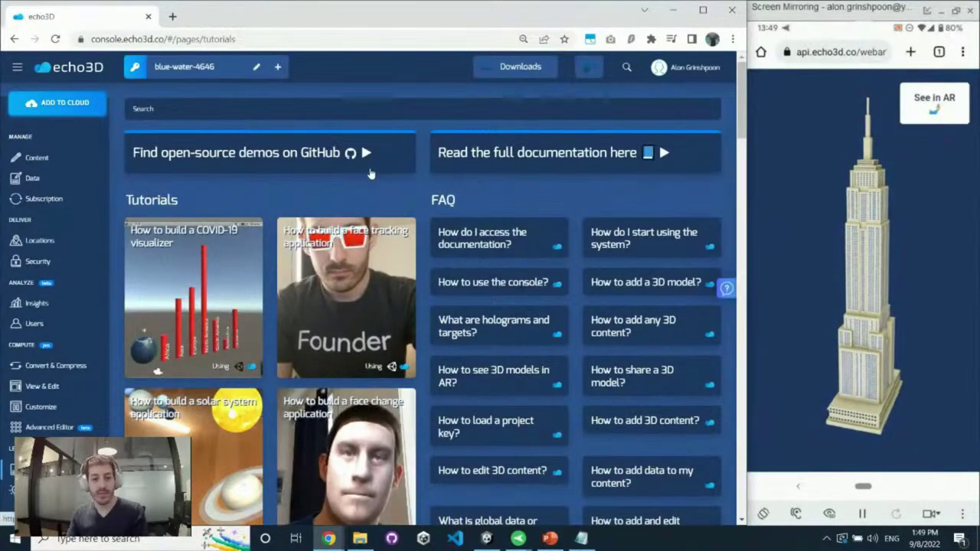
# Scroll through the Tutorials list, past the COVID-19 visualizer and solar system guides, to the bottom.
pyautogui.scroll(-2, 335, 231)
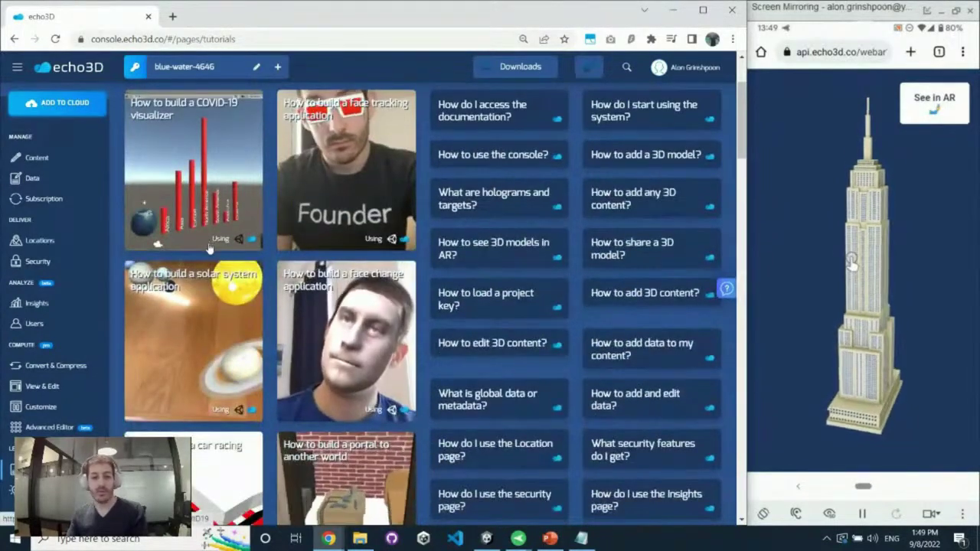
pyautogui.scroll(-1, 214, 259)
pyautogui.scroll(-1, 214, 259)
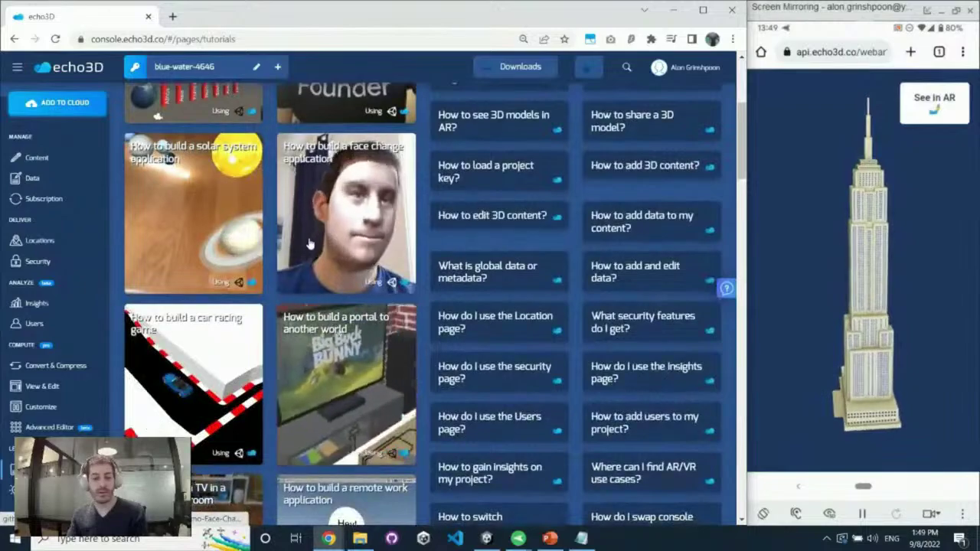
pyautogui.scroll(-2, 292, 263)
pyautogui.scroll(-6, 292, 263)
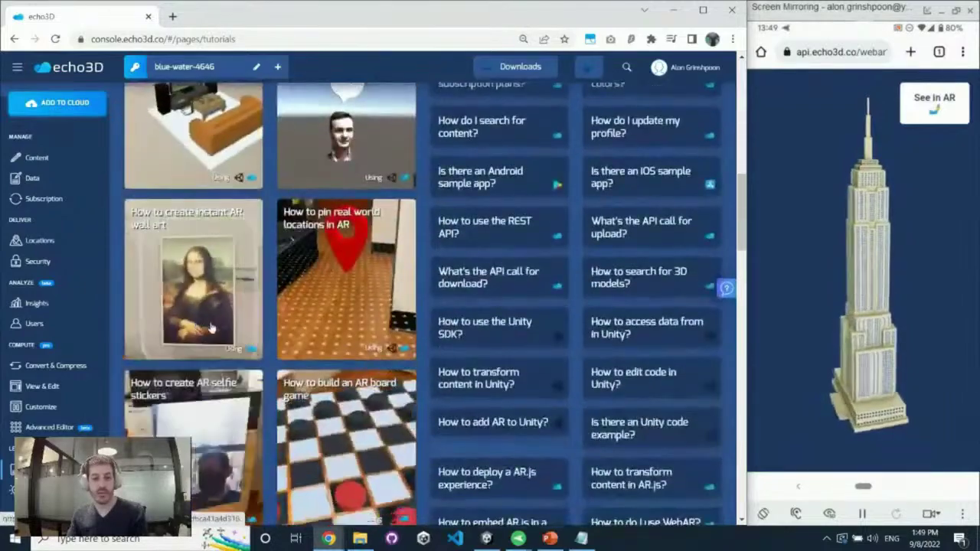
pyautogui.scroll(-1, 196, 324)
pyautogui.scroll(-3, 196, 324)
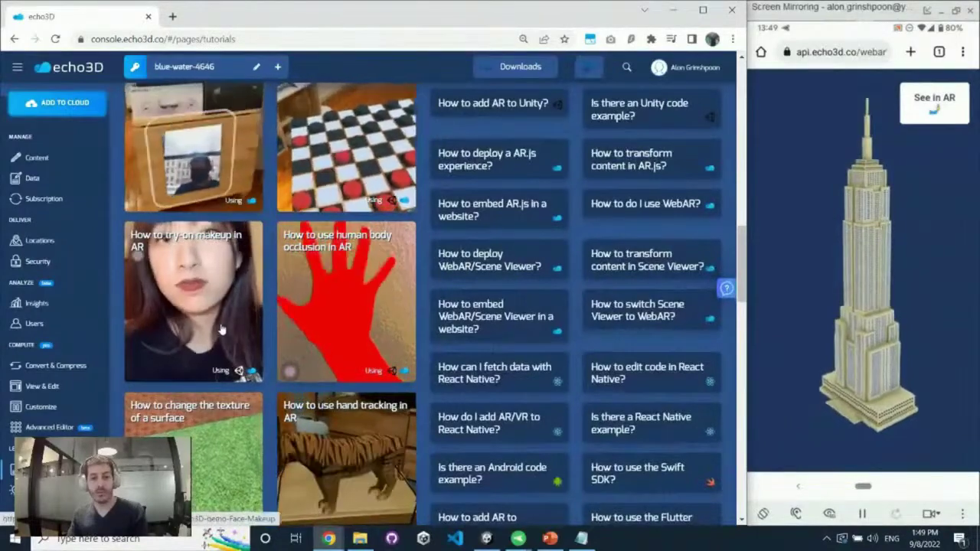
pyautogui.scroll(-6, 207, 314)
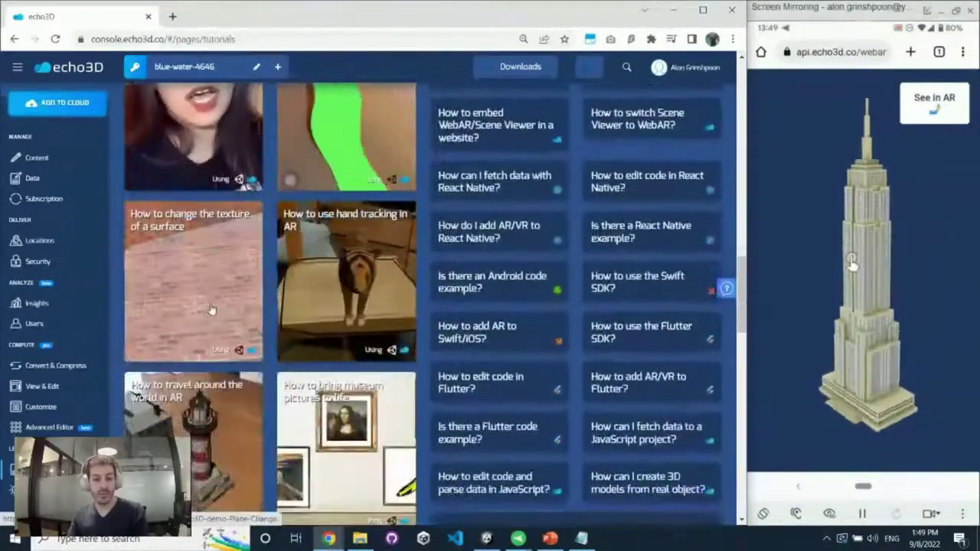
pyautogui.scroll(-4, 208, 307)
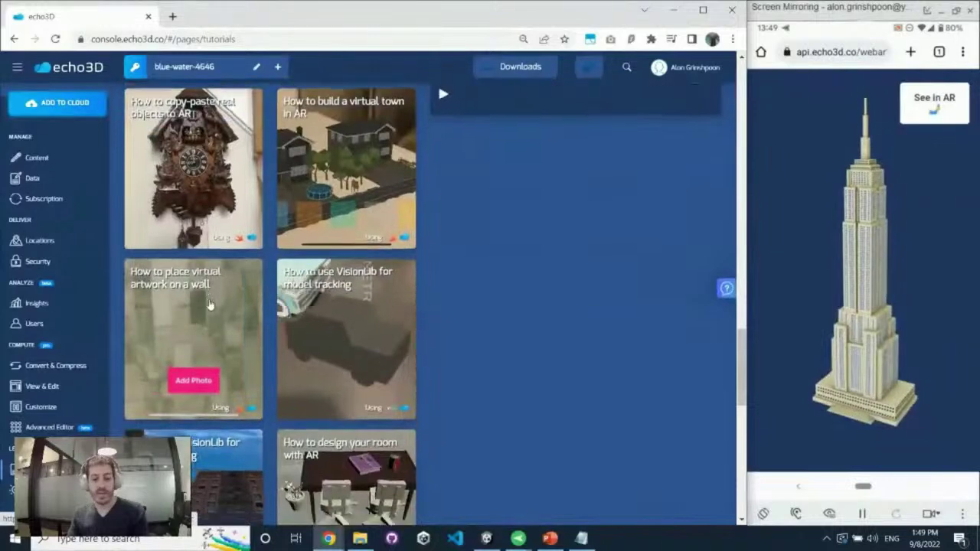
pyautogui.scroll(-5, 208, 305)
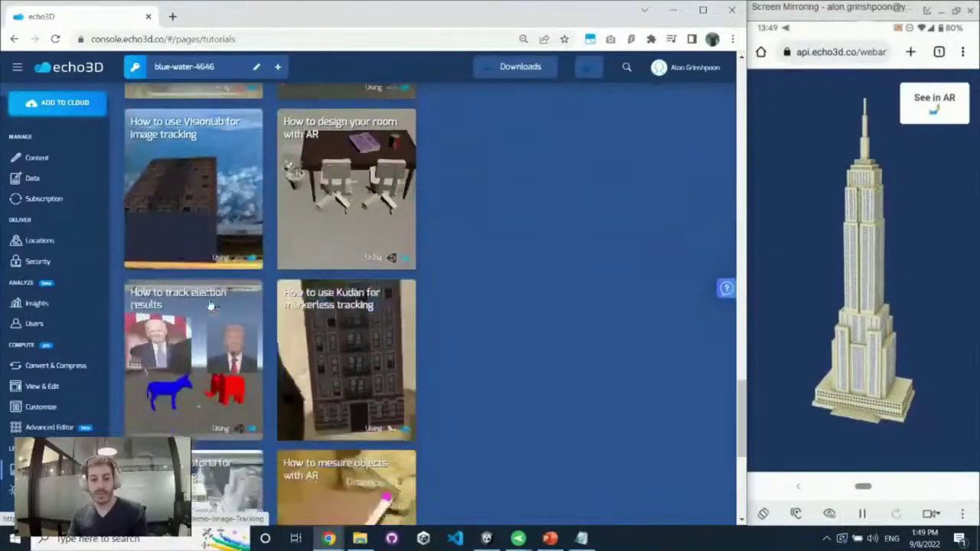
pyautogui.scroll(-3, 211, 305)
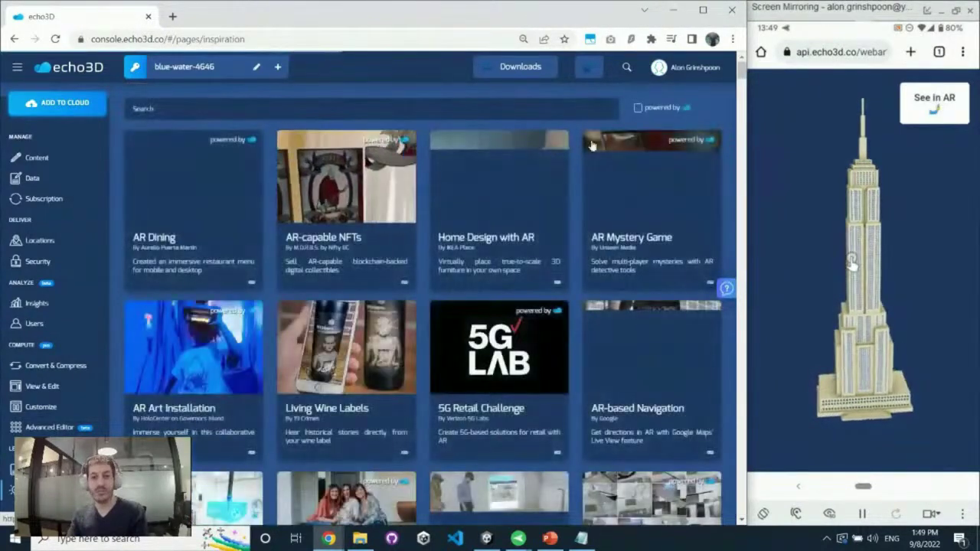
# Filter Inspiration to echo3D-powered projects, scroll to the 3D Maze Game card, then return to content.
pyautogui.click(651, 111)
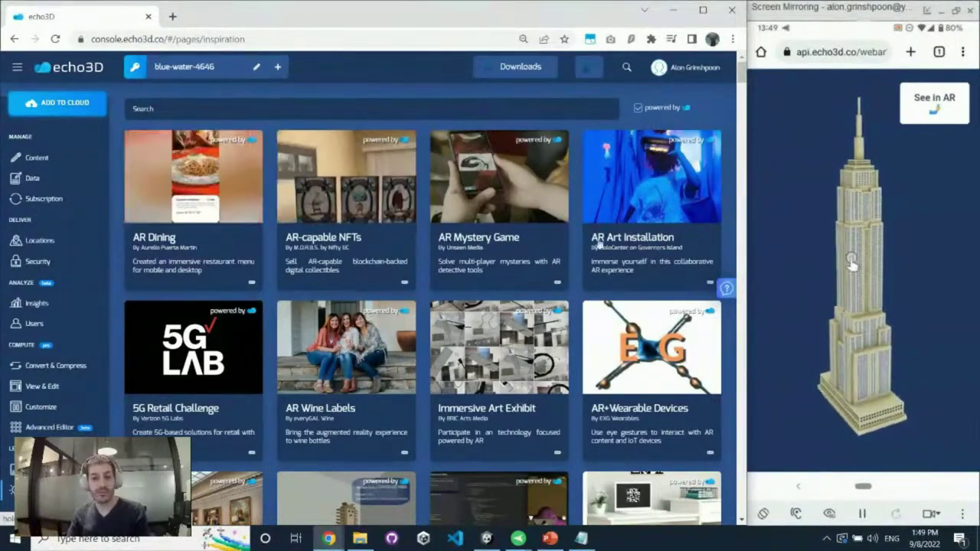
pyautogui.scroll(-2, 518, 304)
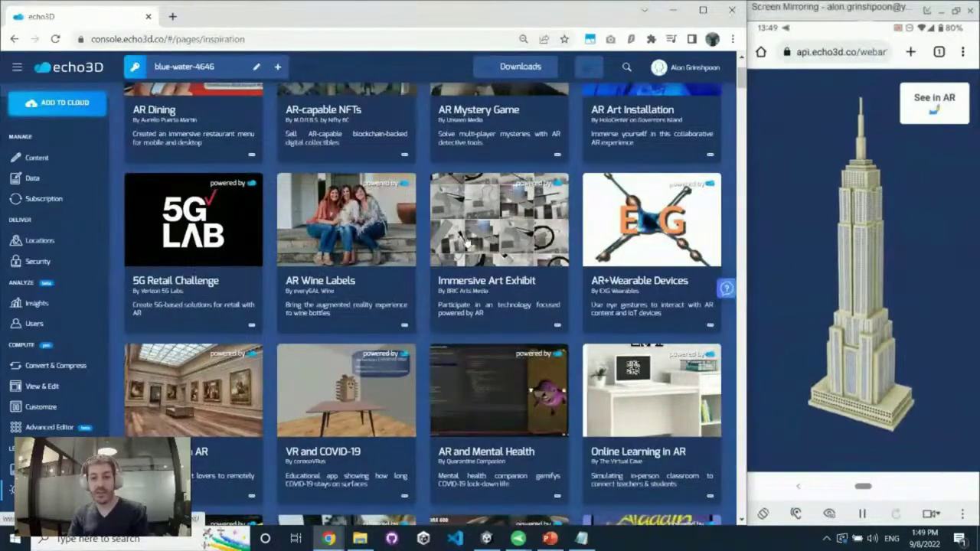
pyautogui.scroll(-6, 467, 245)
pyautogui.scroll(-5, 467, 246)
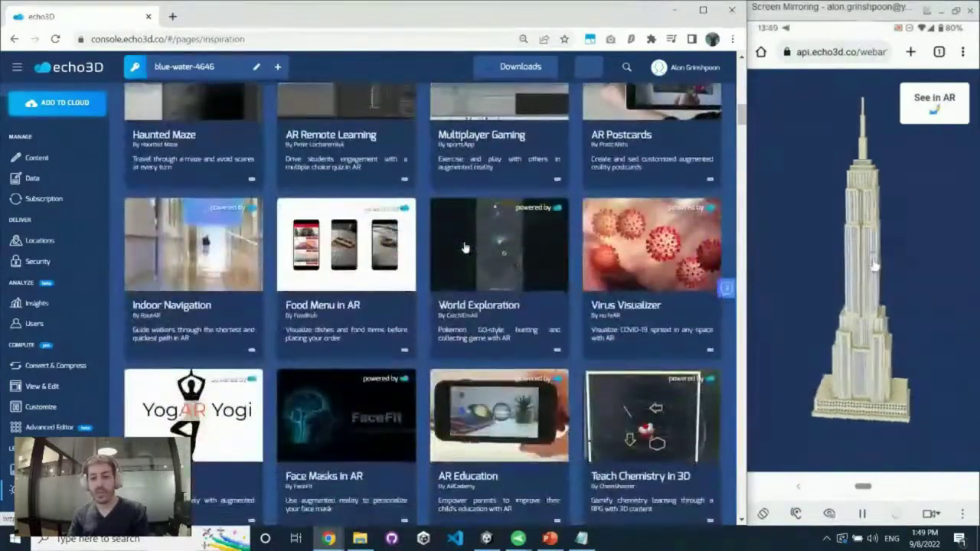
pyautogui.scroll(-1, 466, 247)
pyautogui.scroll(-3, 462, 245)
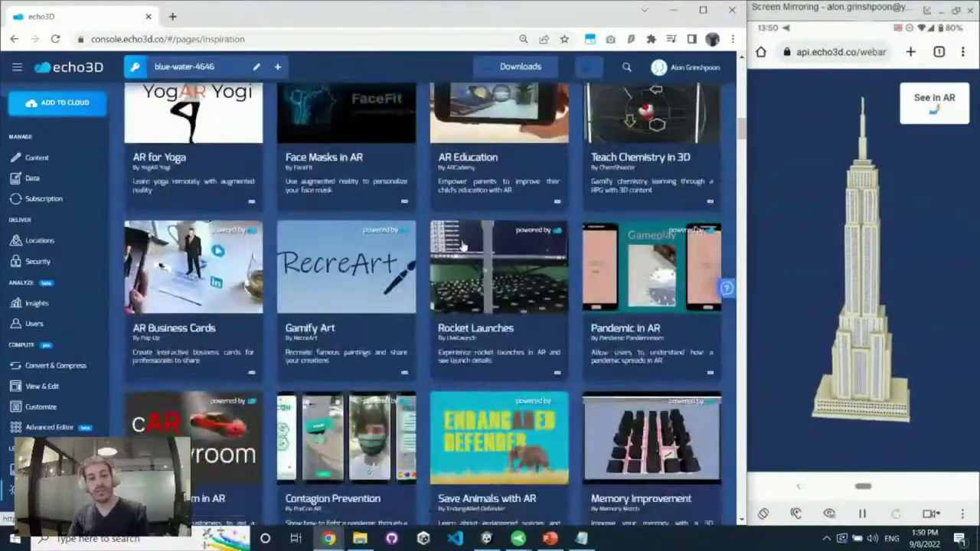
pyautogui.scroll(-6, 461, 249)
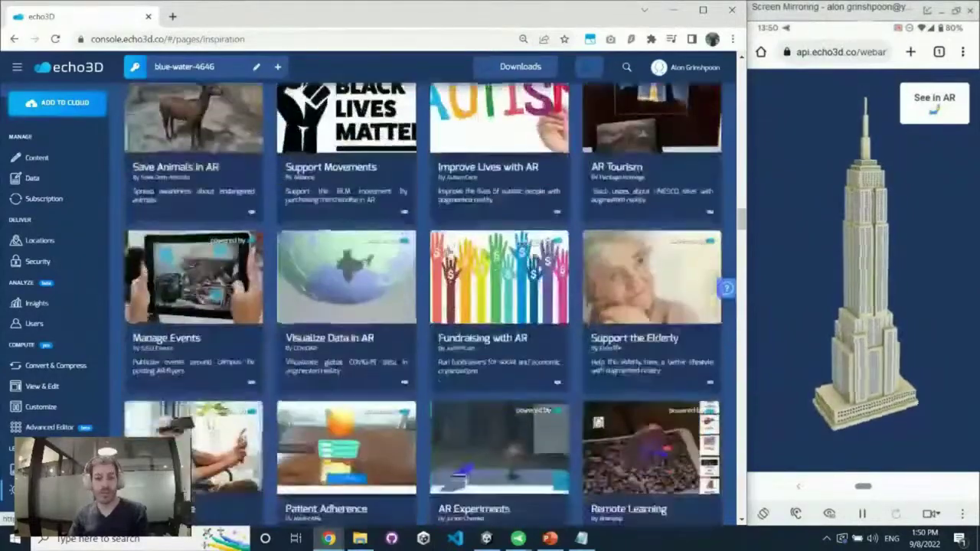
pyautogui.scroll(-4, 451, 254)
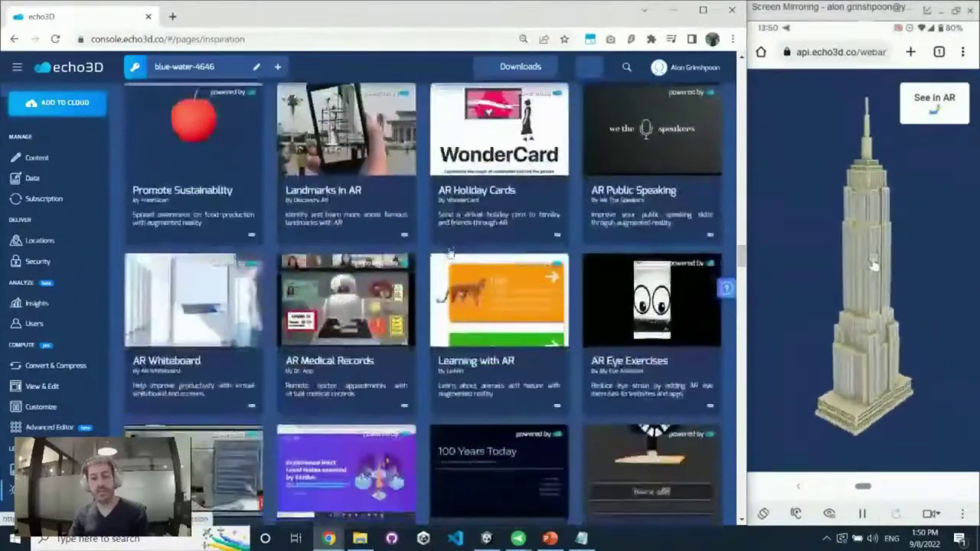
pyautogui.scroll(-6, 451, 251)
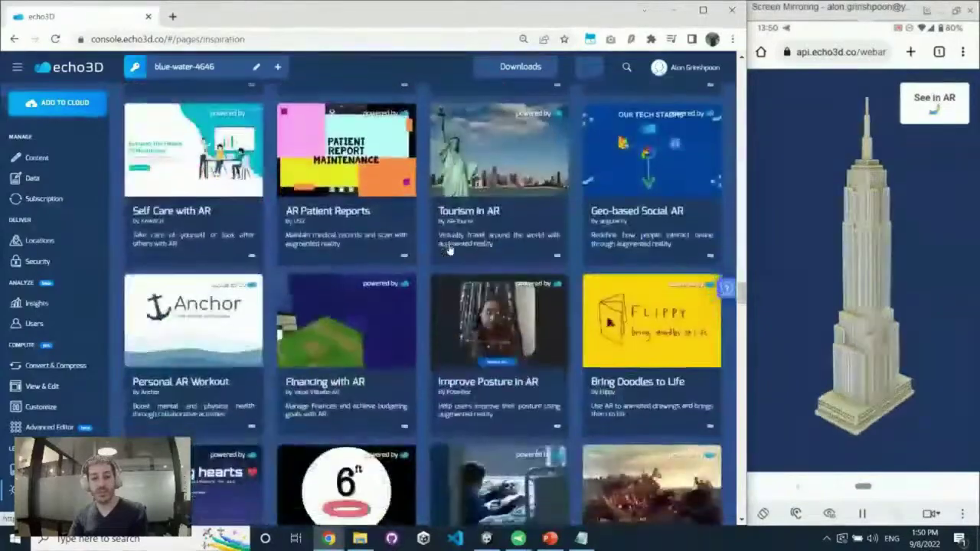
pyautogui.scroll(-4, 451, 248)
pyautogui.scroll(-5, 451, 251)
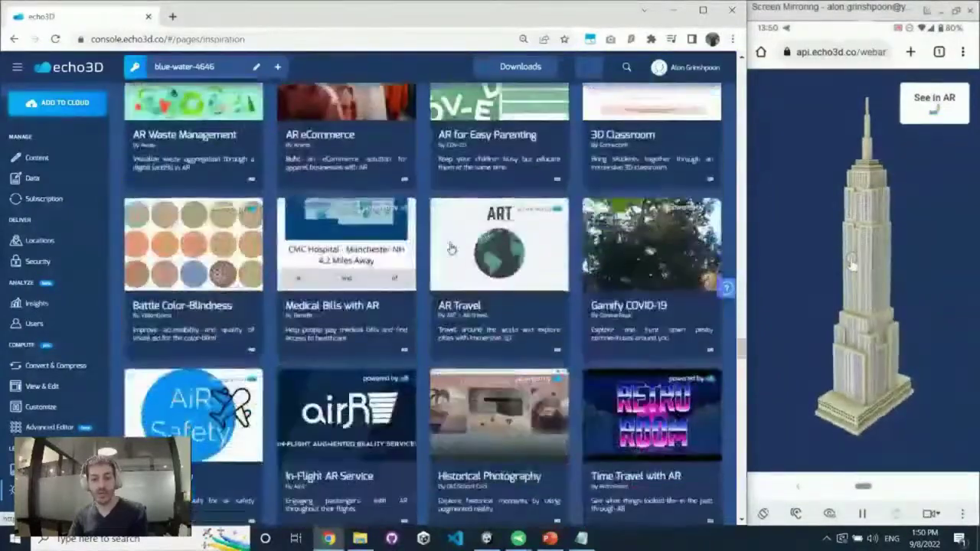
pyautogui.scroll(-12, 451, 249)
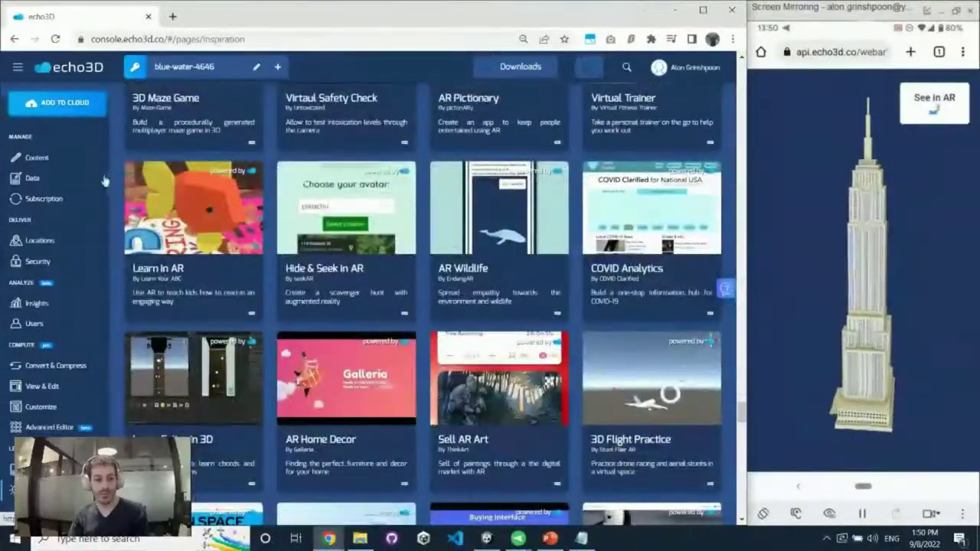
pyautogui.click(83, 162)
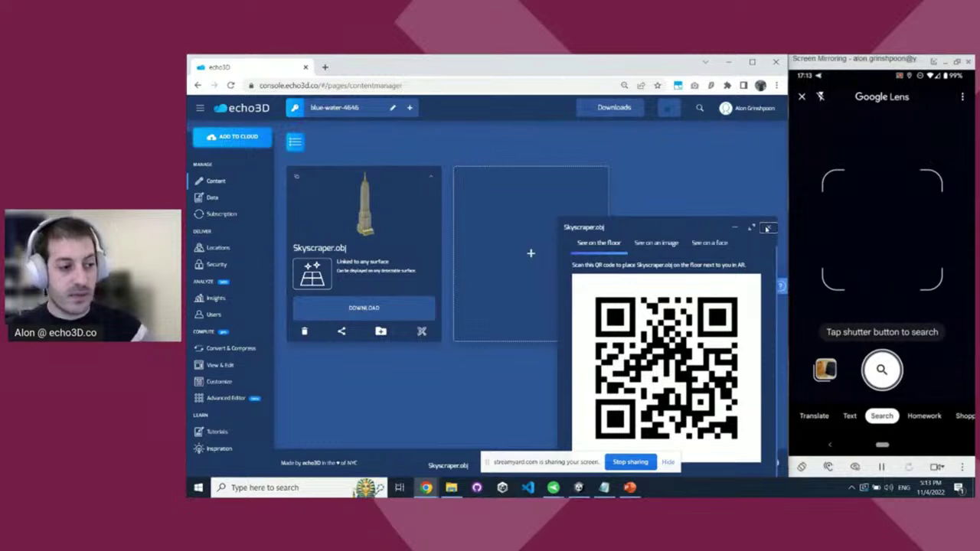
# Minimize the Skyscraper.obj QR code and bring the Unity echo3DSample editor up beside the console.
pyautogui.click(766, 228)
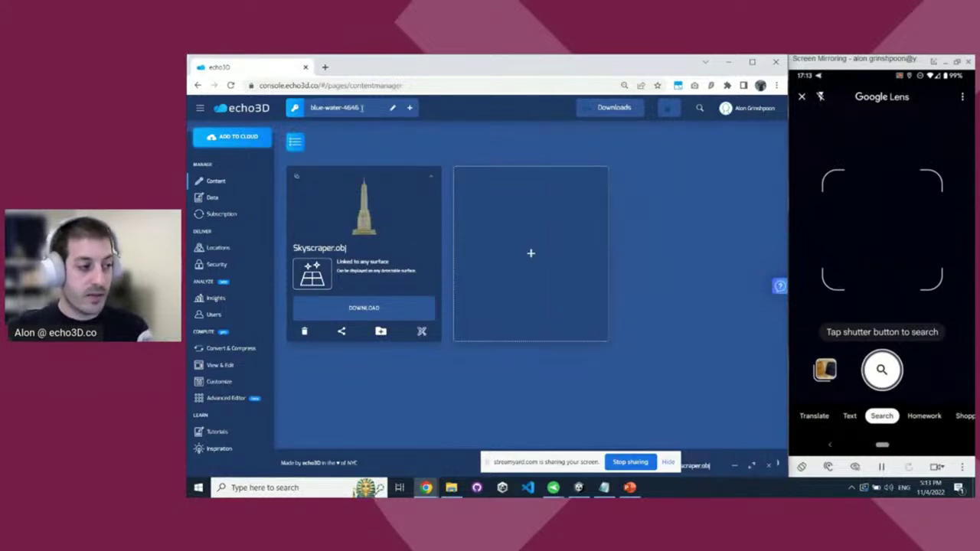
pyautogui.click(578, 488)
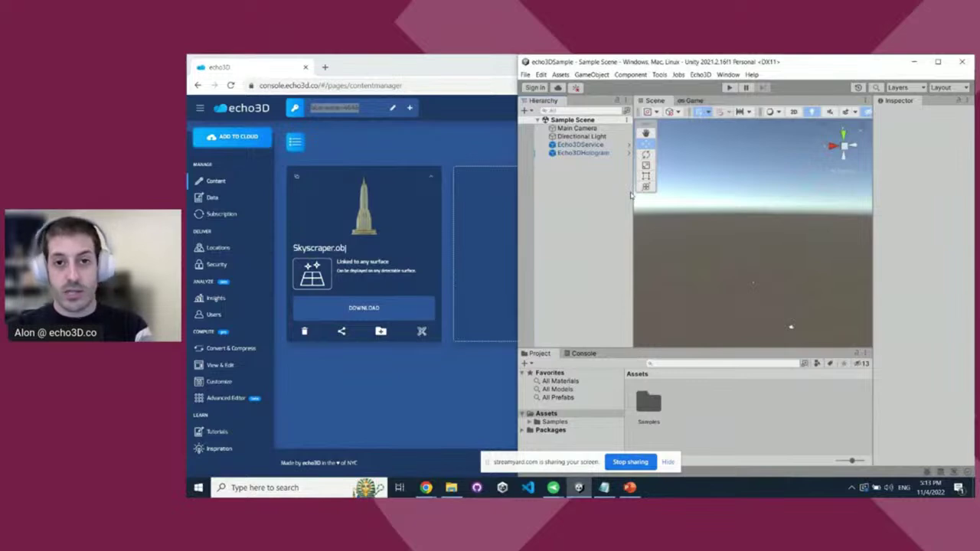
pyautogui.click(351, 214)
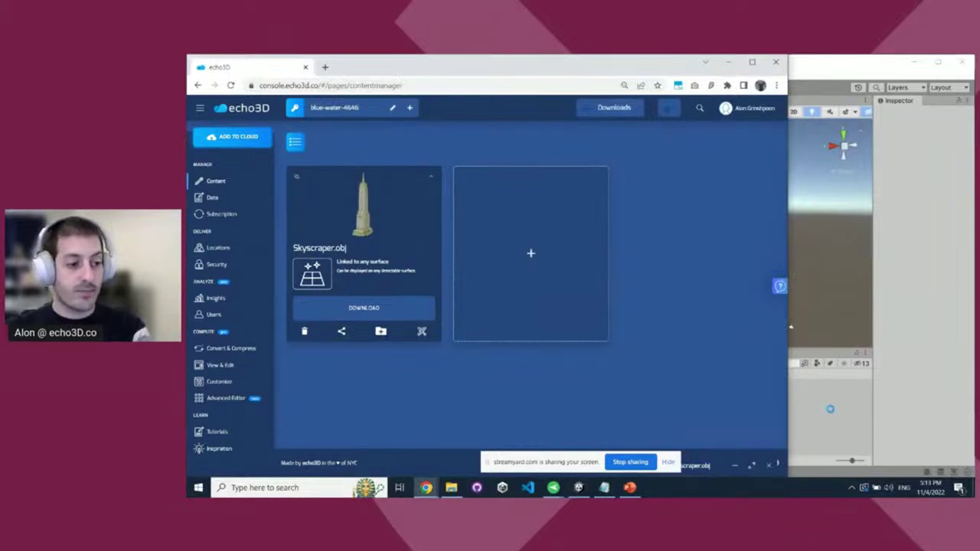
pyautogui.click(830, 409)
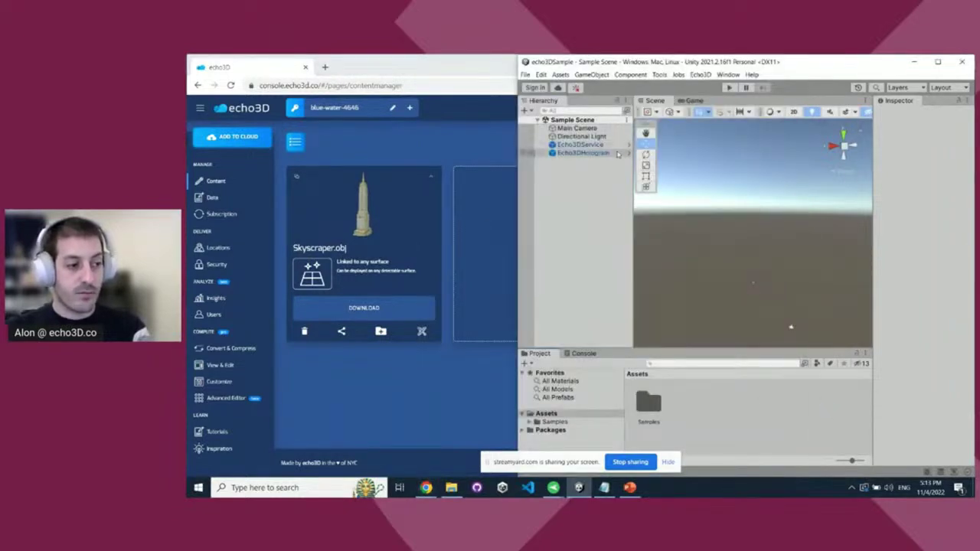
# Paste the project's API key into Echo3DHologram's Api Key field and confirm it.
pyautogui.click(583, 153)
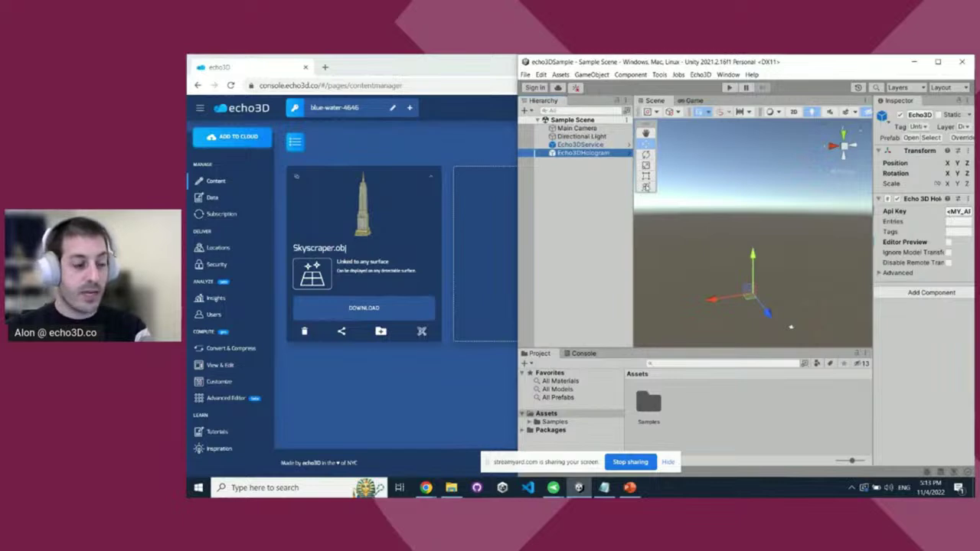
pyautogui.click(426, 488)
pyautogui.click(614, 107)
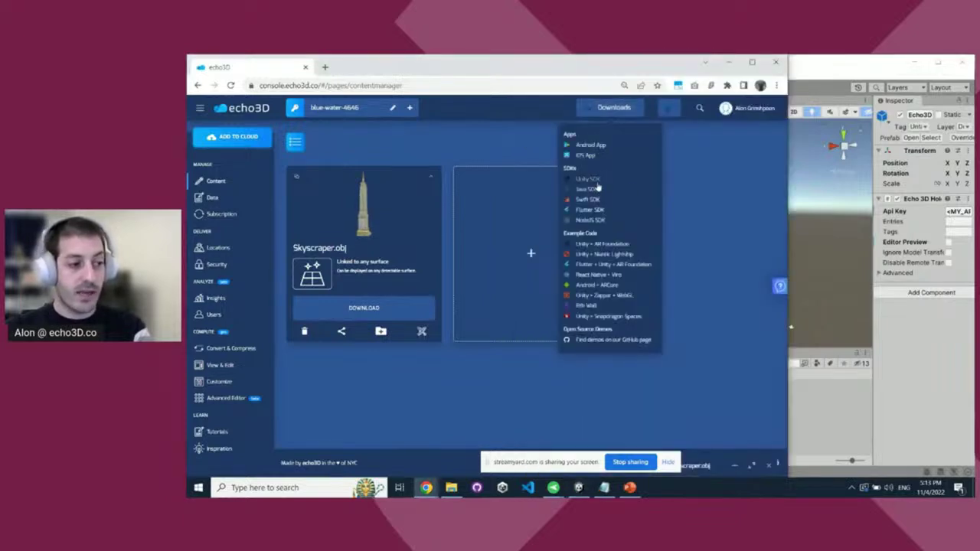
pyautogui.hotkey('alt', 'Tab')
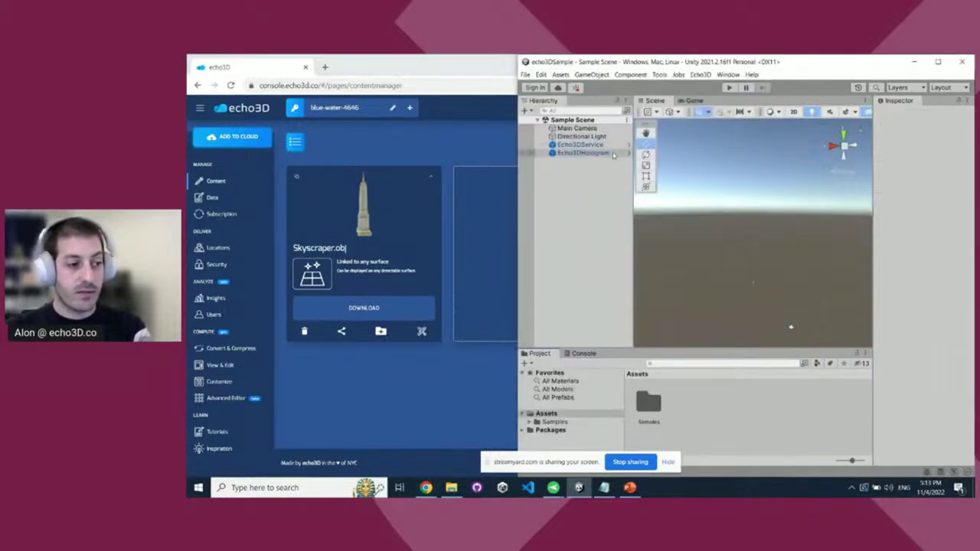
pyautogui.click(605, 153)
pyautogui.click(957, 211)
pyautogui.hotkey('ctrl', 'v')
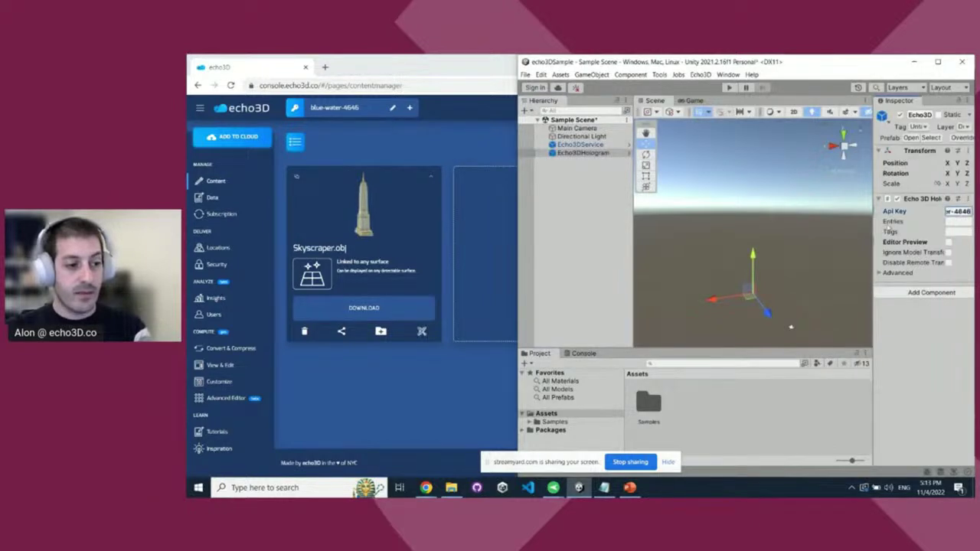
pyautogui.press('Return')
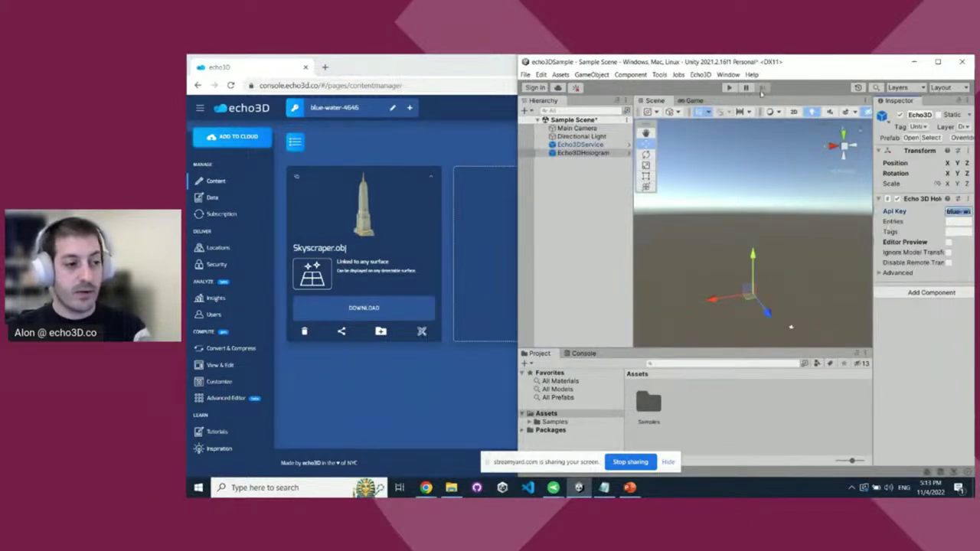
# Run the scene, inspect the streamed skyscraper in the Scene view, then stop Play.
pyautogui.click(728, 87)
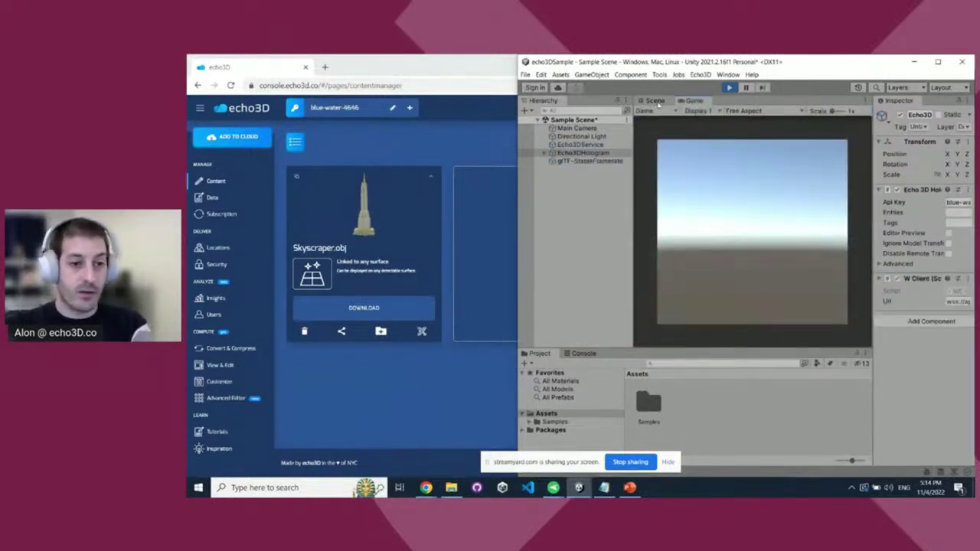
pyautogui.click(656, 102)
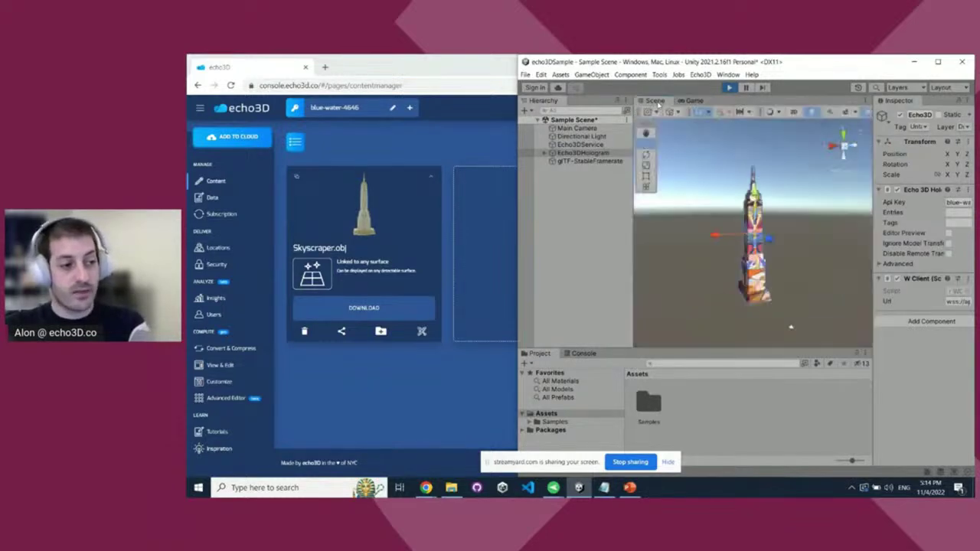
pyautogui.moveTo(779, 250)
pyautogui.keyDown('alt'); pyautogui.mouseDown()
pyautogui.moveTo(698, 276)
pyautogui.moveTo(705, 244)
pyautogui.moveTo(775, 245)
pyautogui.mouseUp(); pyautogui.keyUp('alt')
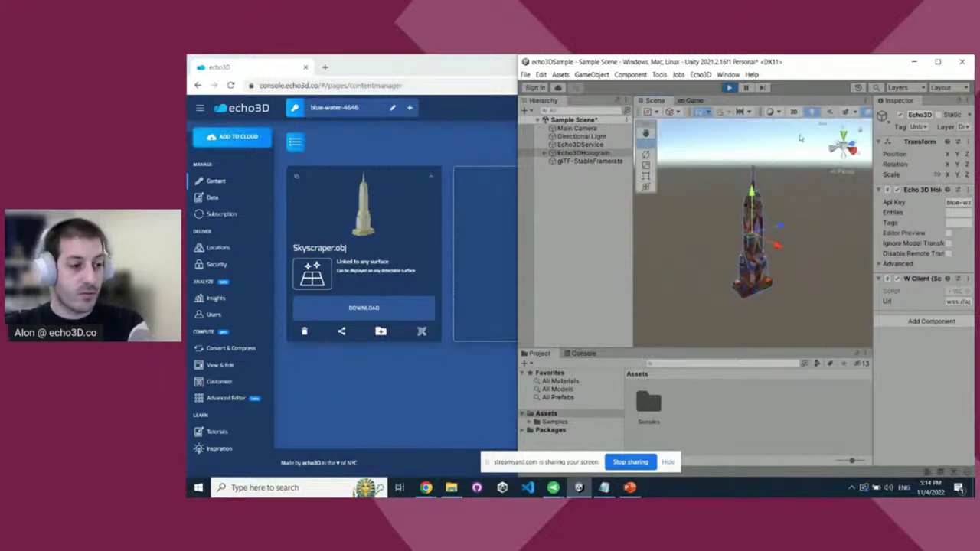
pyautogui.click(730, 88)
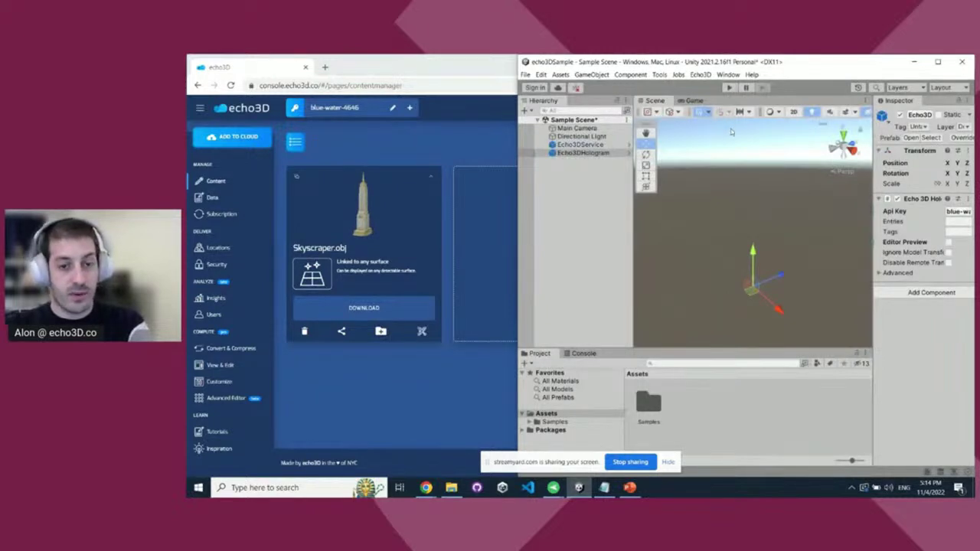
pyautogui.click(470, 146)
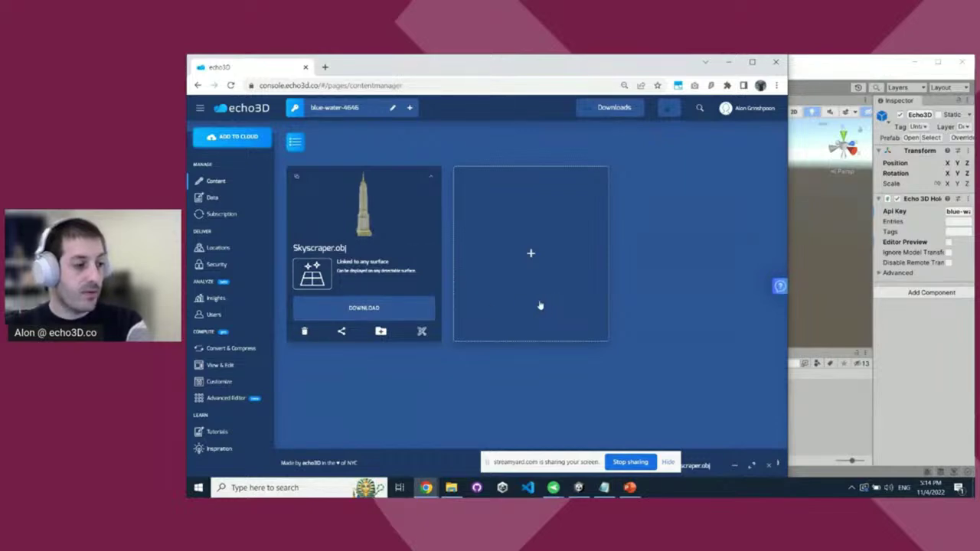
# Add the Apartment.obj sample hologram with the Anywhere target.
pyautogui.click(526, 274)
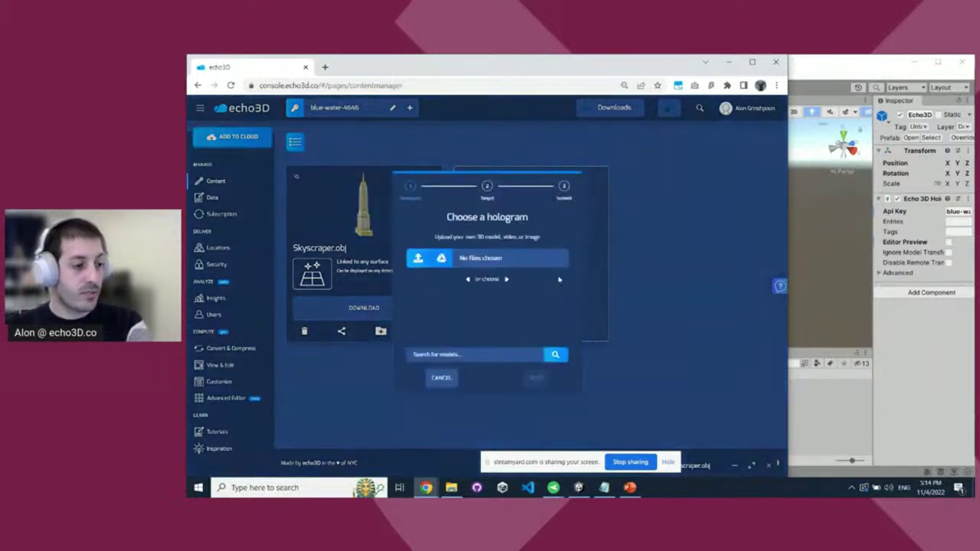
pyautogui.click(536, 378)
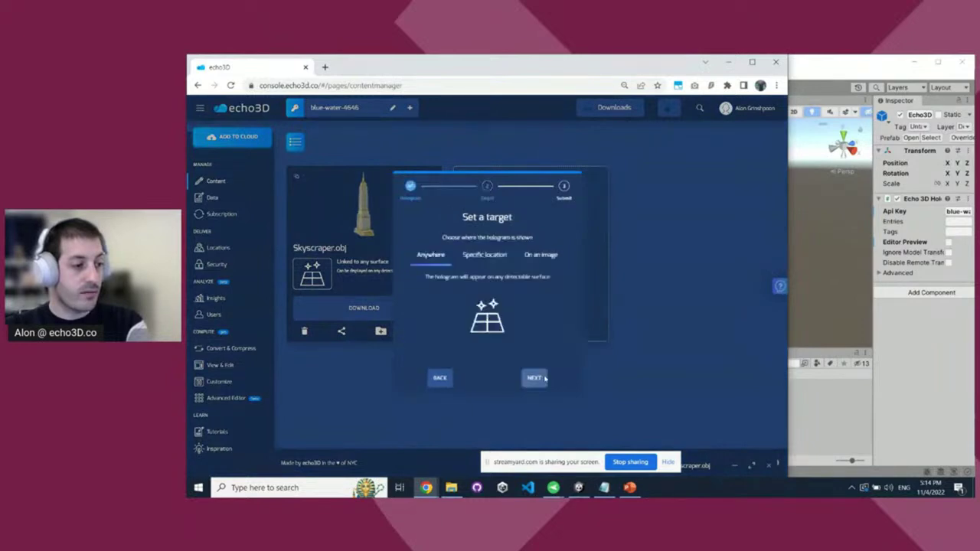
pyautogui.click(534, 376)
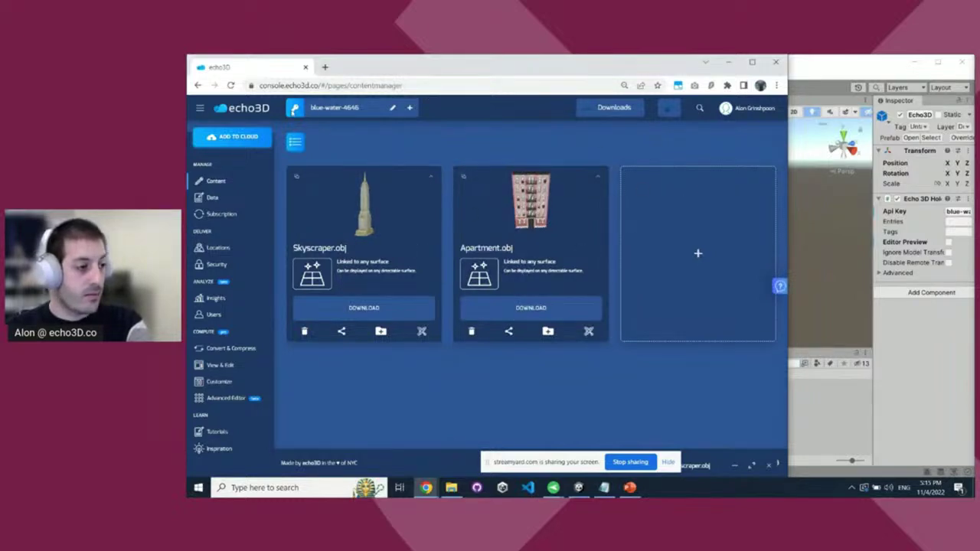
# Open the projects and API keys list, then close it.
pyautogui.click(295, 109)
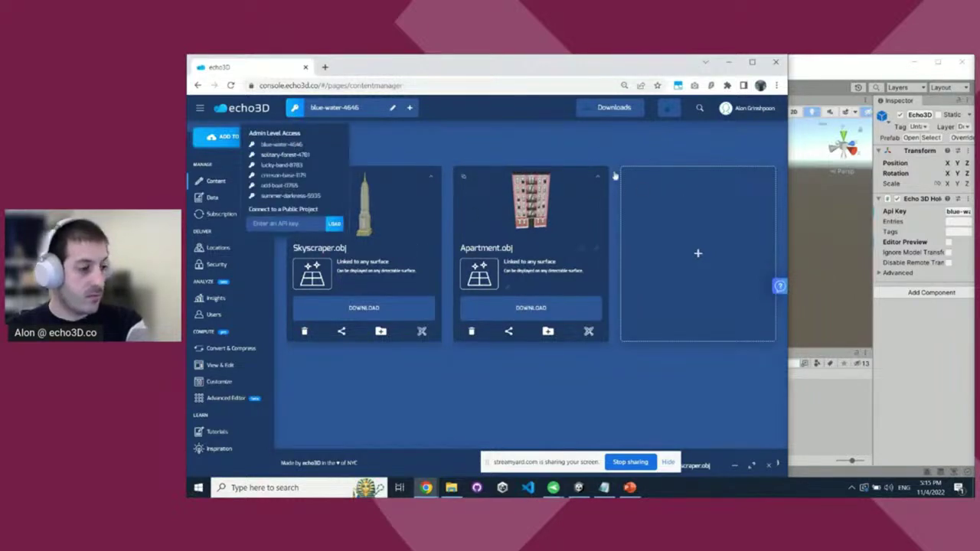
pyautogui.hotkey('alt', 'Tab')
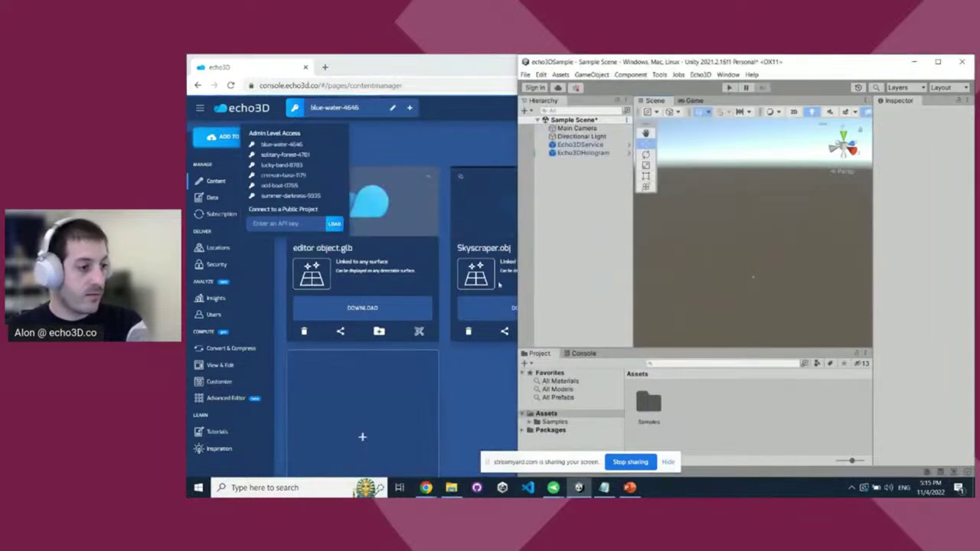
pyautogui.click(500, 285)
# Cancel an accidental delete of the Skyscraper.obj entry.
pyautogui.click(470, 330)
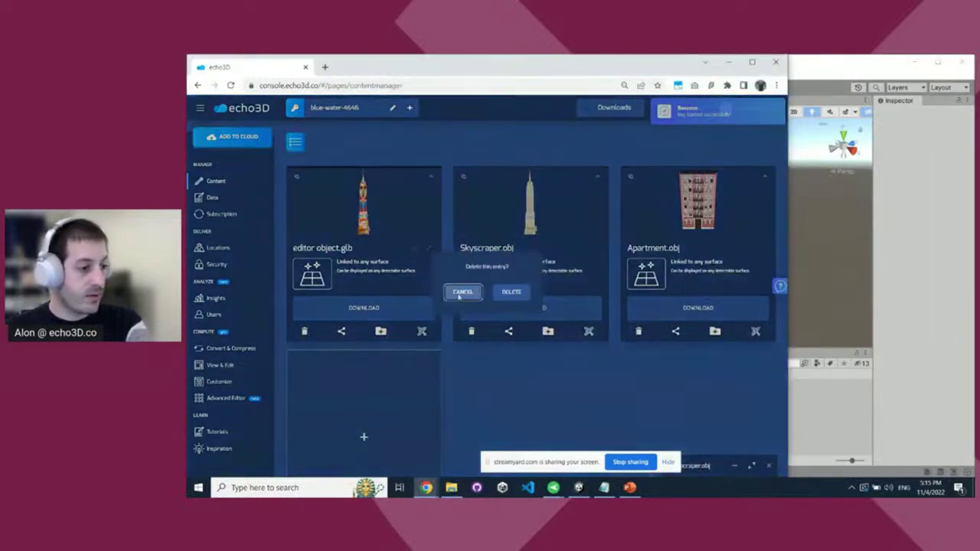
pyautogui.click(462, 292)
pyautogui.hotkey('alt', 'Tab')
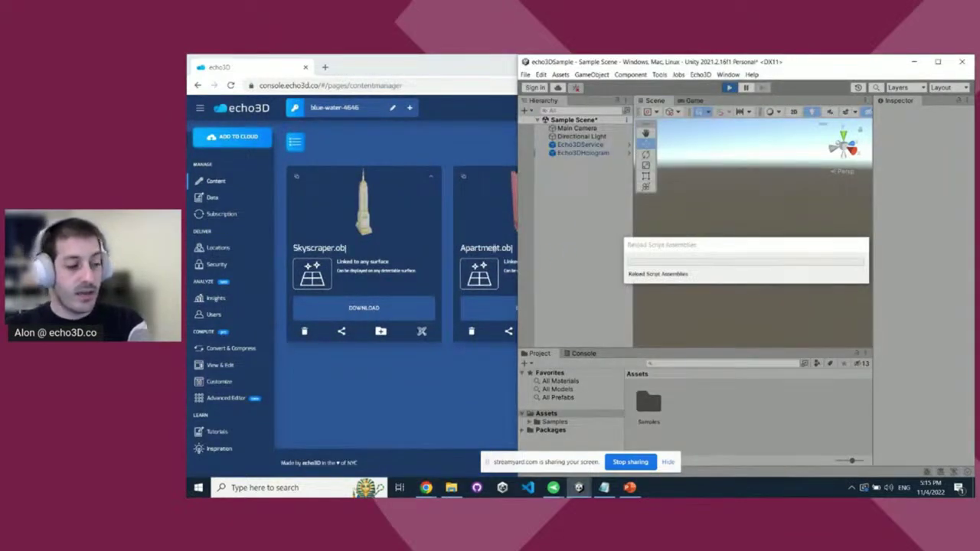
pyautogui.click(435, 191)
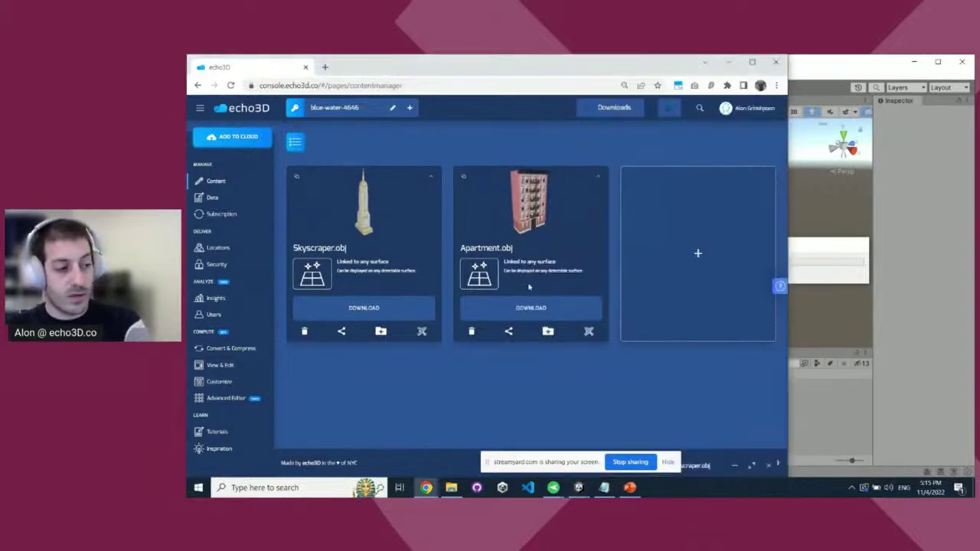
# Add an x = 10 data row to Skyscraper.obj and view both models in Unity.
pyautogui.click(431, 178)
pyautogui.click(325, 201)
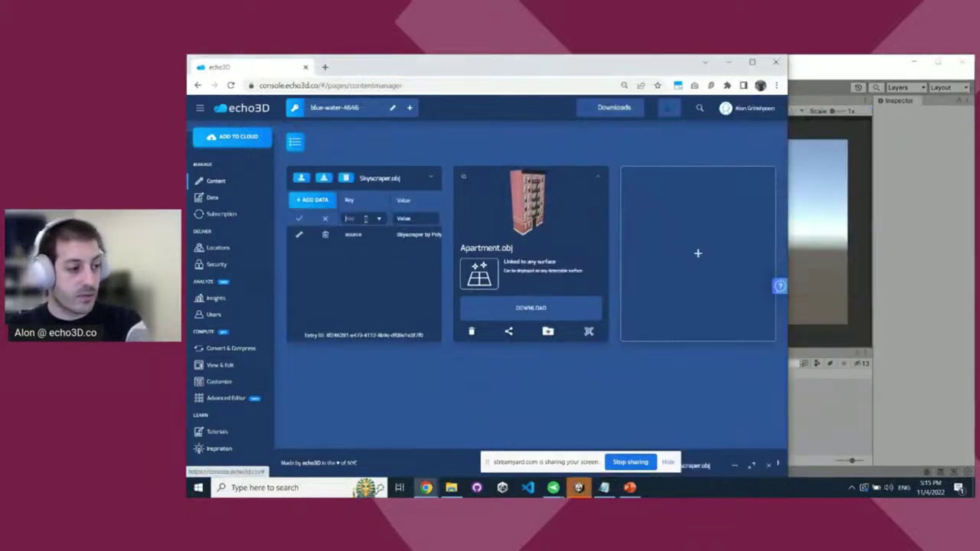
pyautogui.write('s')
pyautogui.press('Tab')
pyautogui.write('10')
pyautogui.press('Return')
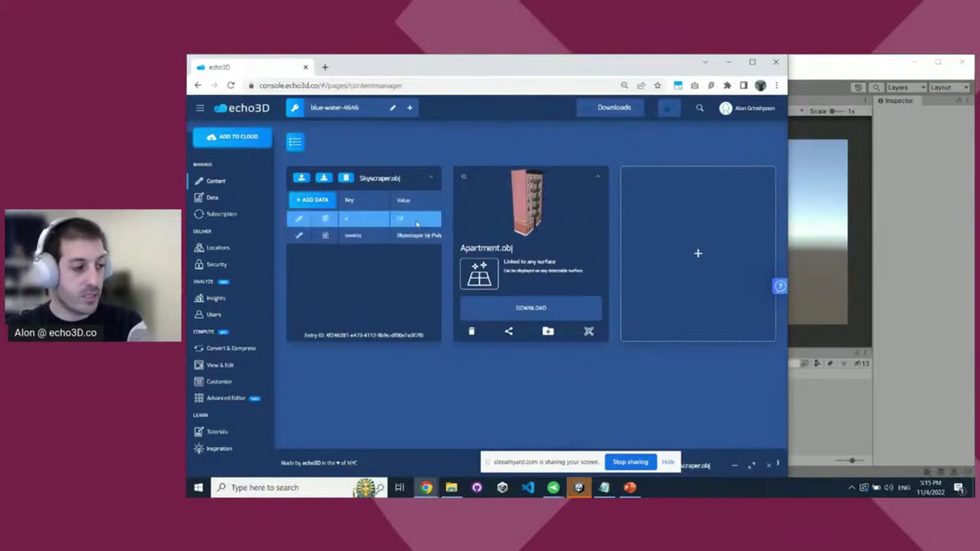
pyautogui.hotkey('alt', 'Tab')
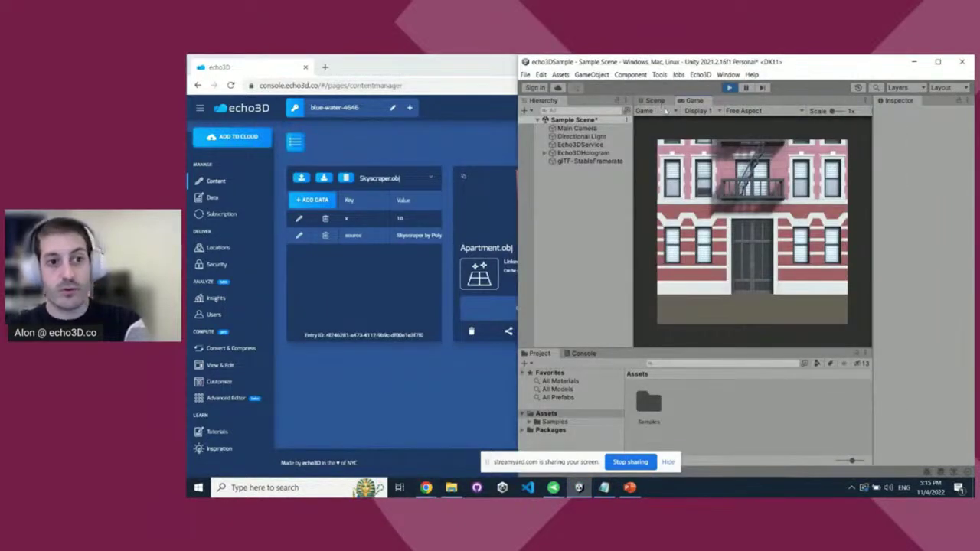
pyautogui.click(658, 102)
pyautogui.keyDown('alt'); pyautogui.moveTo(689, 260); pyautogui.dragTo(530, 262); pyautogui.keyUp('alt')
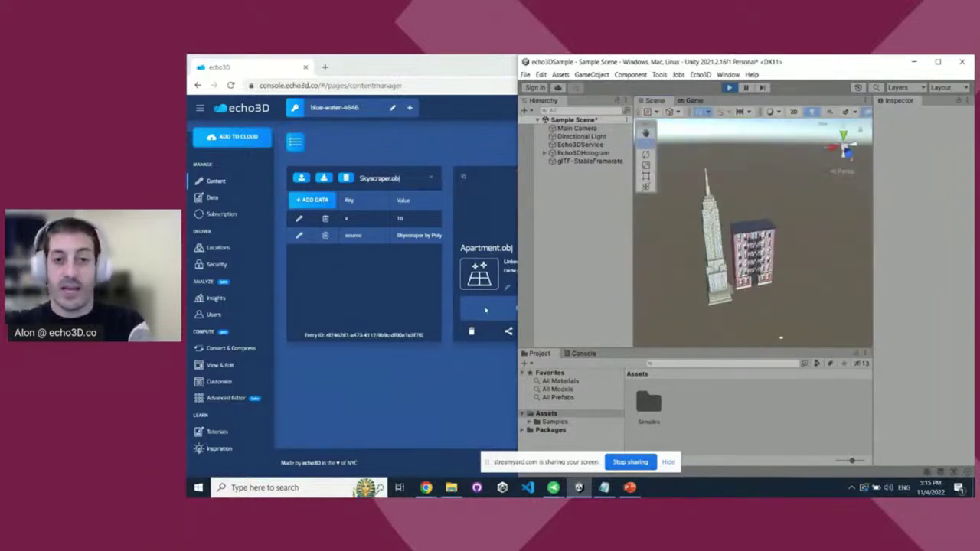
# Add a direction = right data row to Skyscraper.obj and check the Unity scene.
pyautogui.click(324, 201)
pyautogui.click(354, 219)
pyautogui.write('dire')
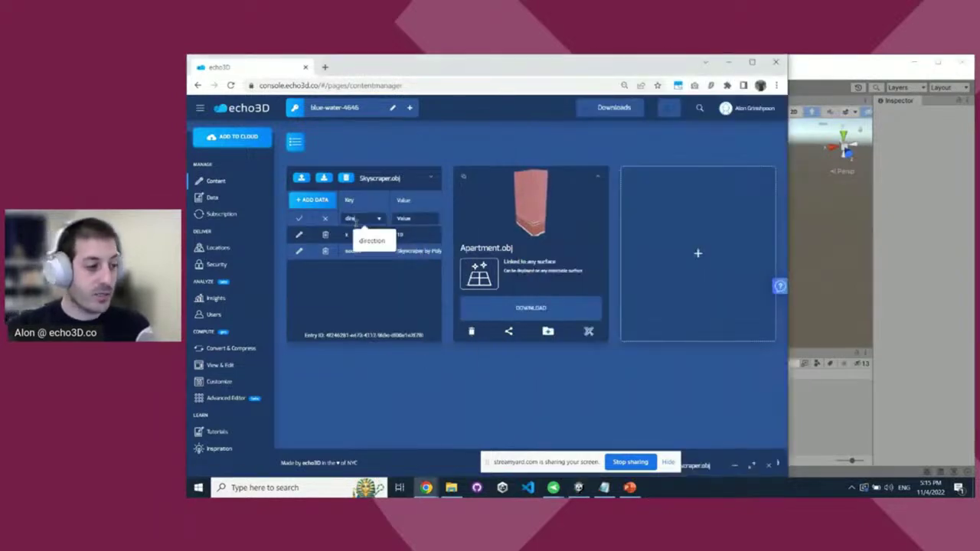
pyautogui.click(371, 241)
pyautogui.click(408, 219)
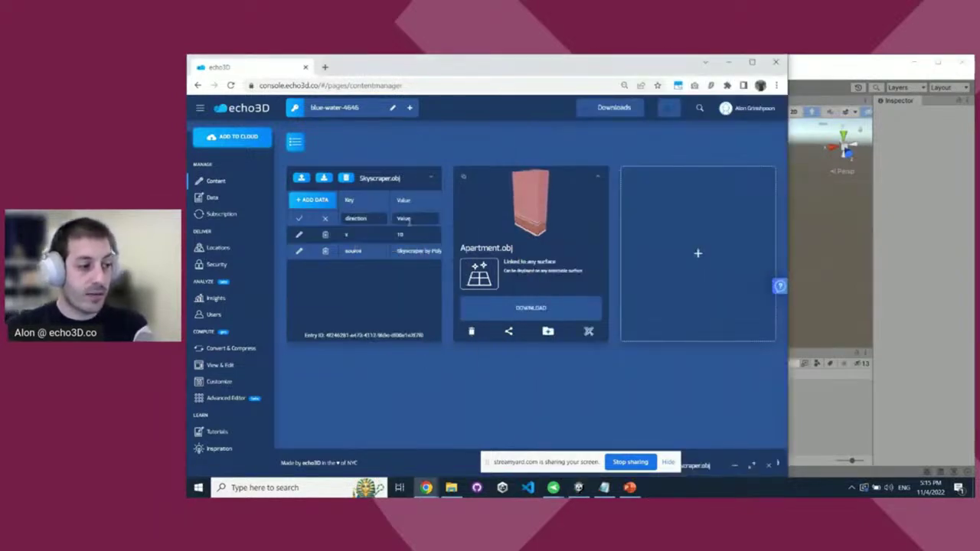
pyautogui.write('right')
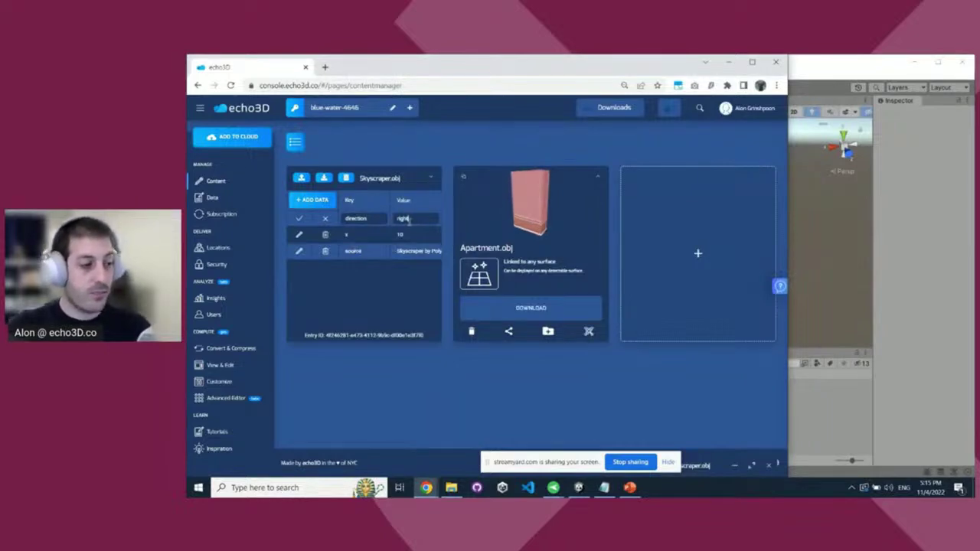
pyautogui.press('Return')
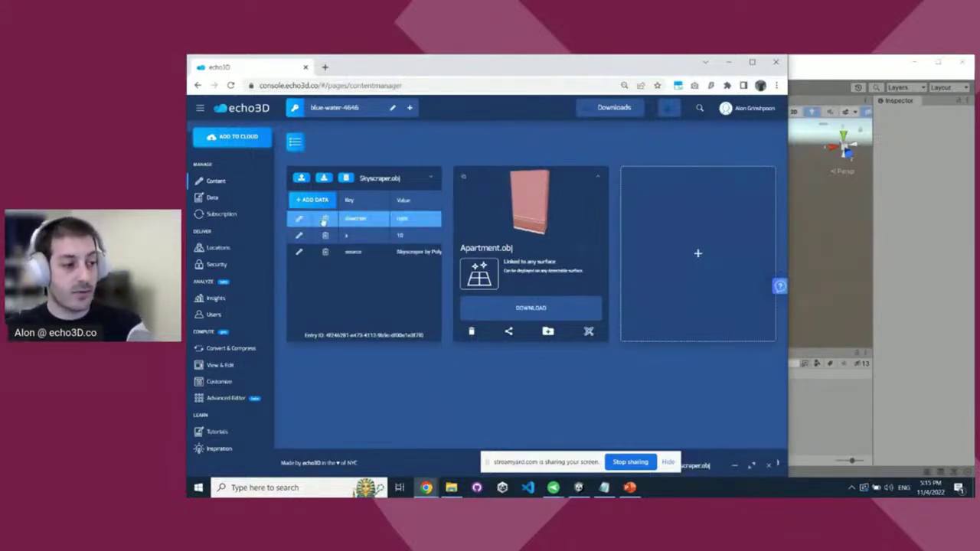
pyautogui.click(811, 272)
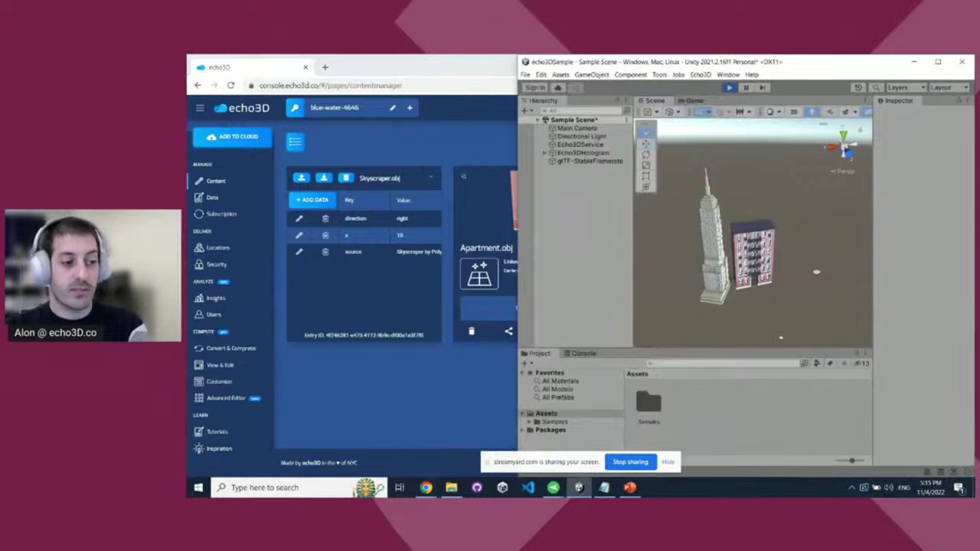
pyautogui.click(502, 298)
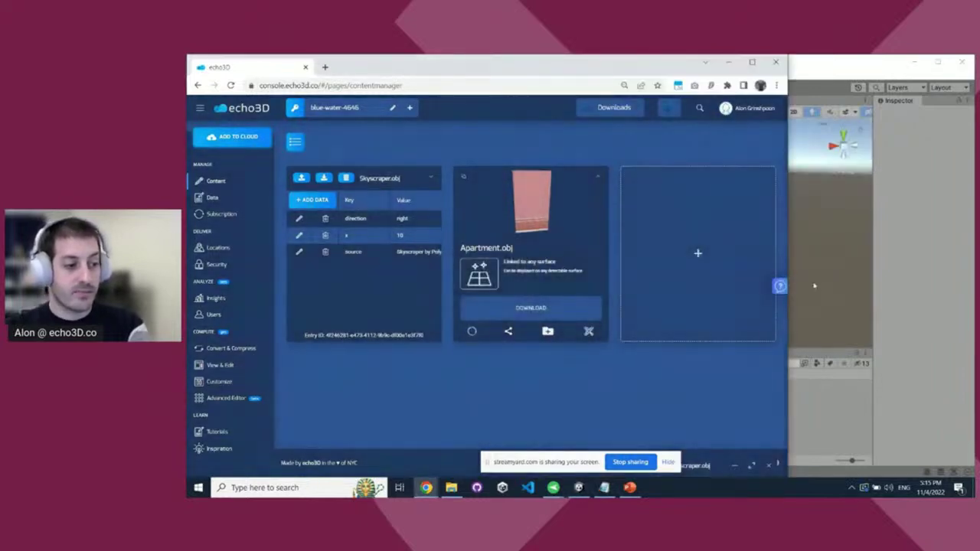
pyautogui.click(800, 299)
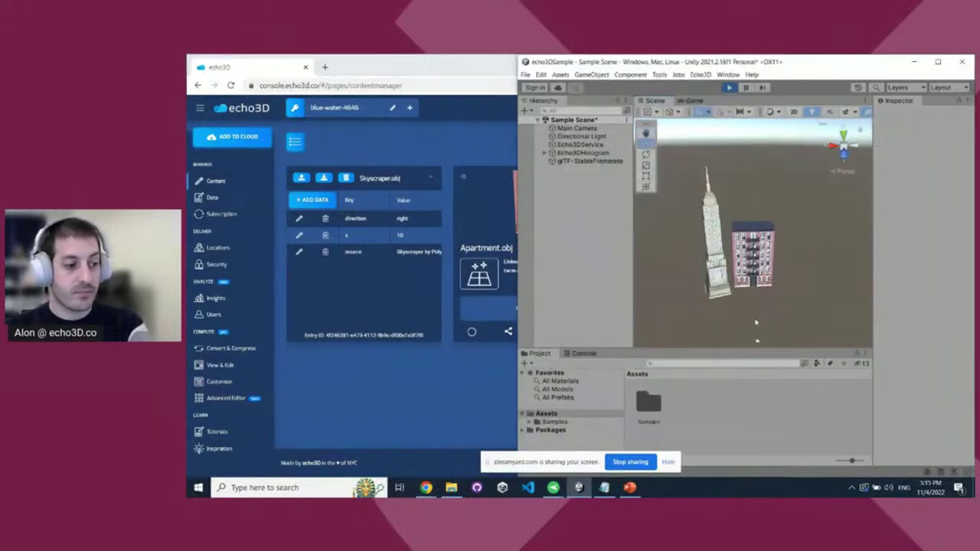
# Confirm deleting Apartment.obj and add the Arctic Fox sample hologram.
pyautogui.click(498, 336)
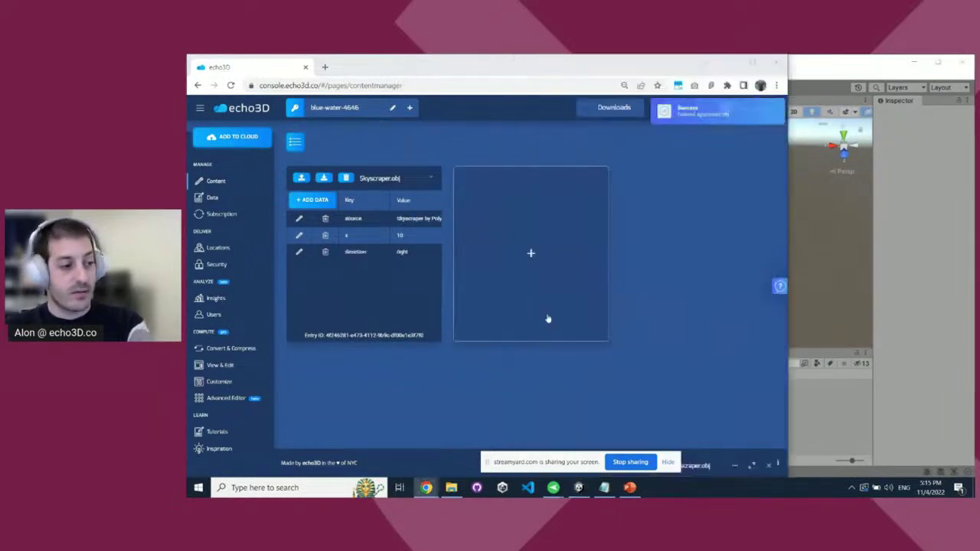
pyautogui.click(503, 322)
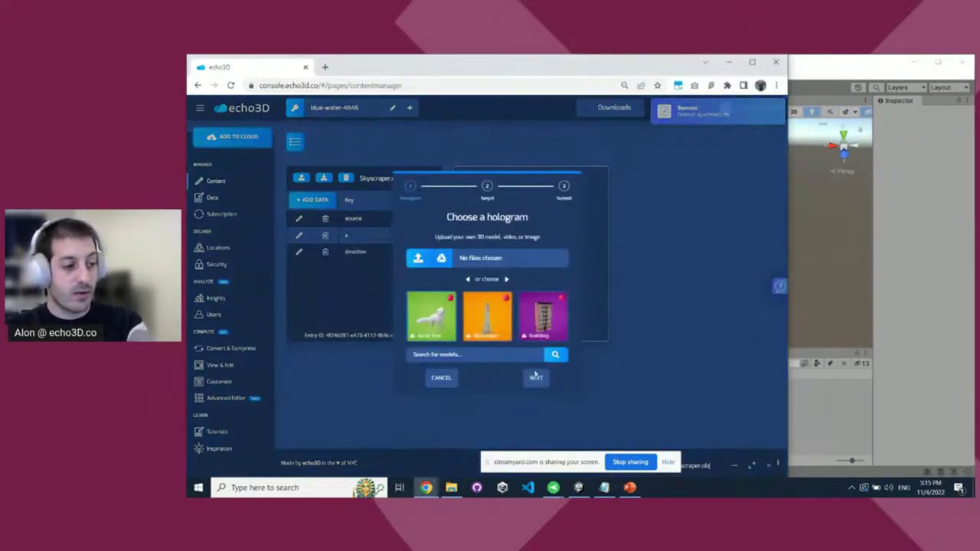
pyautogui.click(536, 377)
# Restart Play in Unity so the skyscraper and Arctic Fox load together in the scene.
pyautogui.click(820, 378)
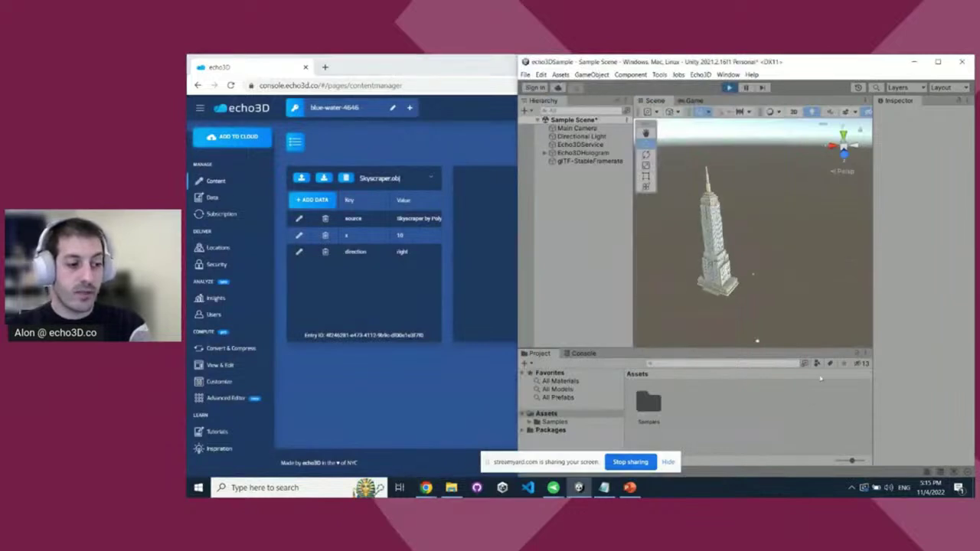
pyautogui.keyDown('alt'); pyautogui.moveTo(831, 321); pyautogui.dragTo(877, 299); pyautogui.keyUp('alt')
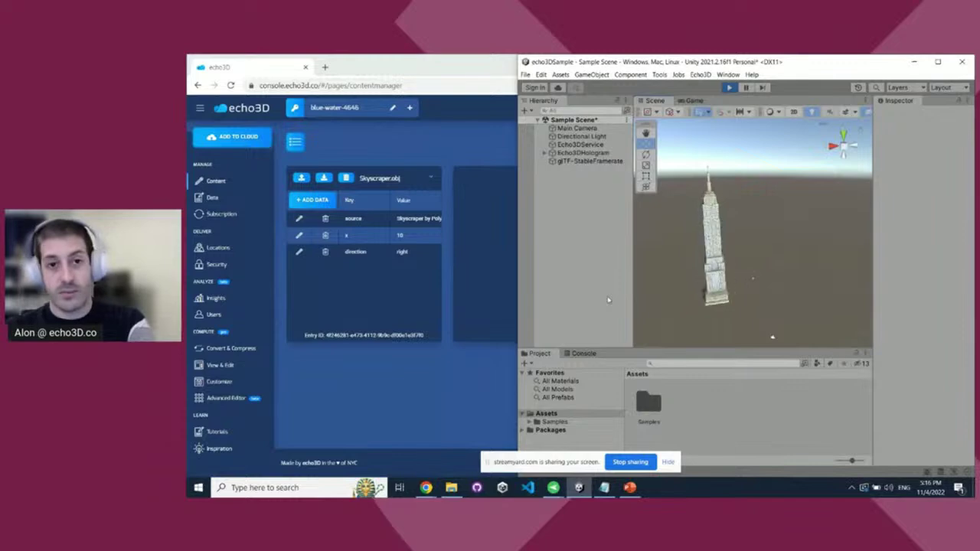
pyautogui.click(431, 184)
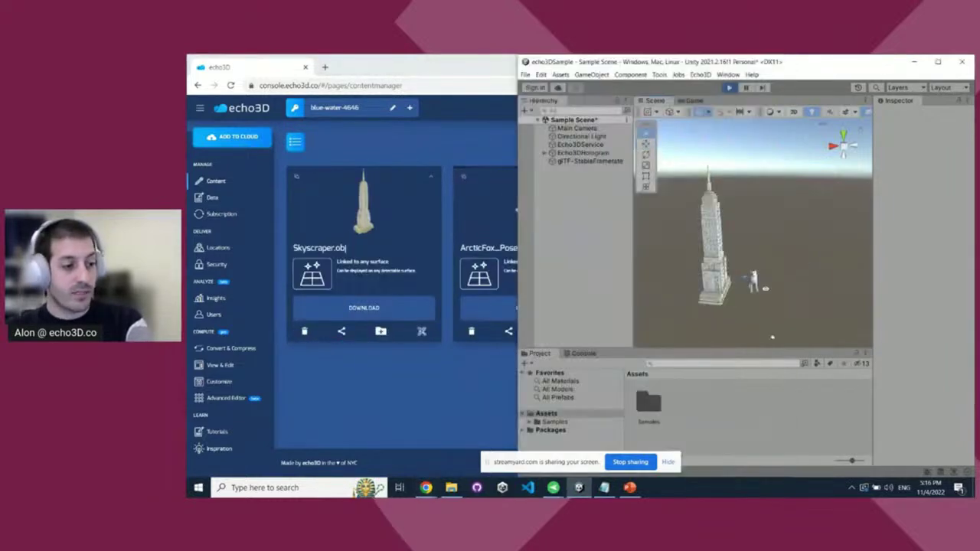
pyautogui.keyDown('alt'); pyautogui.moveTo(804, 263); pyautogui.dragTo(761, 301); pyautogui.keyUp('alt')
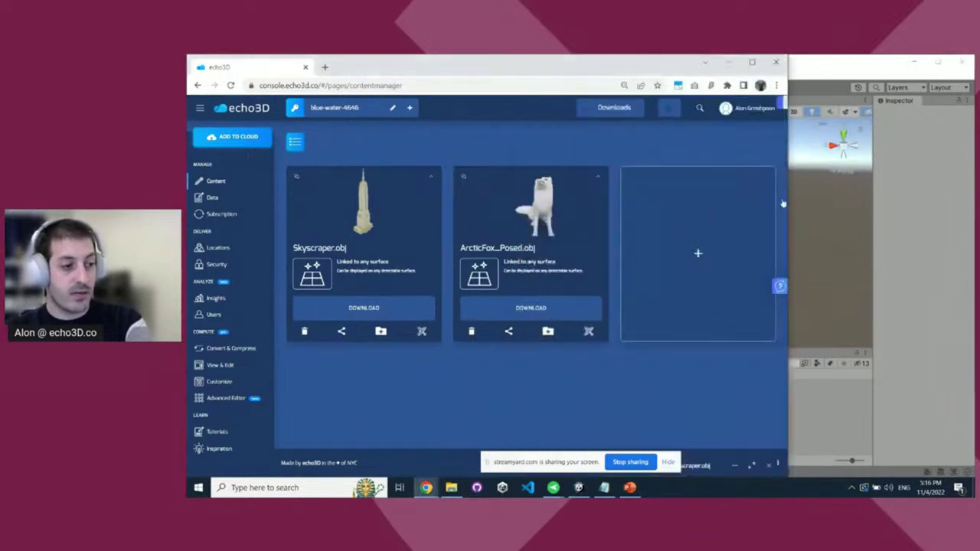
pyautogui.click(730, 87)
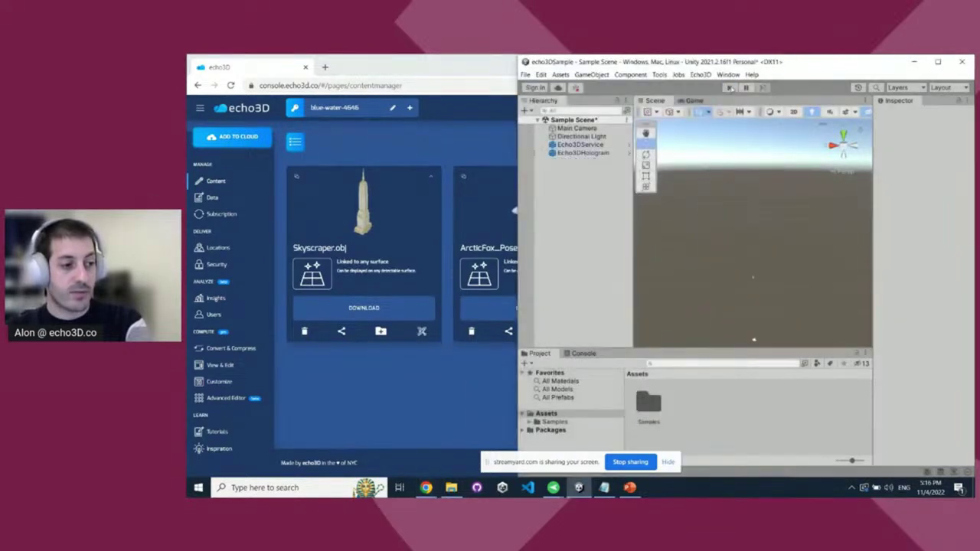
pyautogui.click(729, 87)
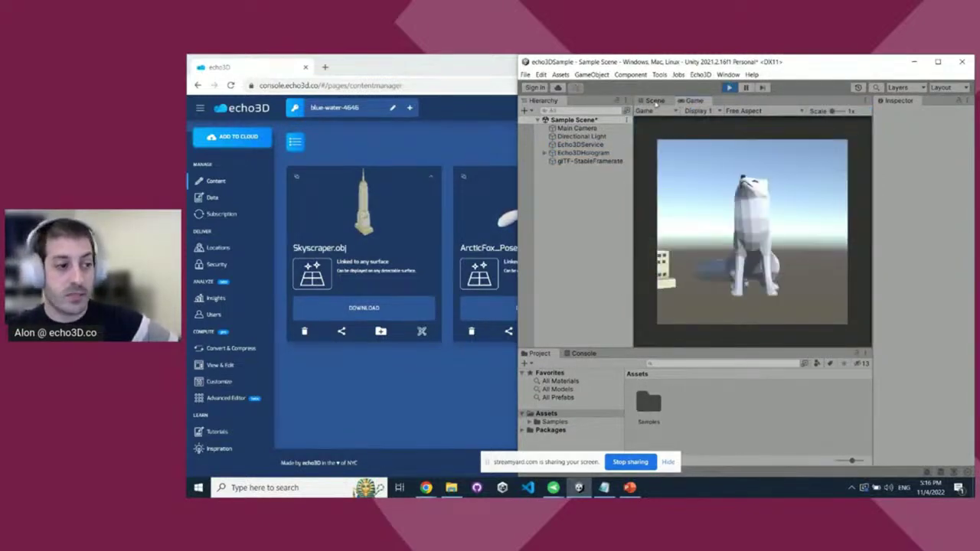
pyautogui.click(655, 101)
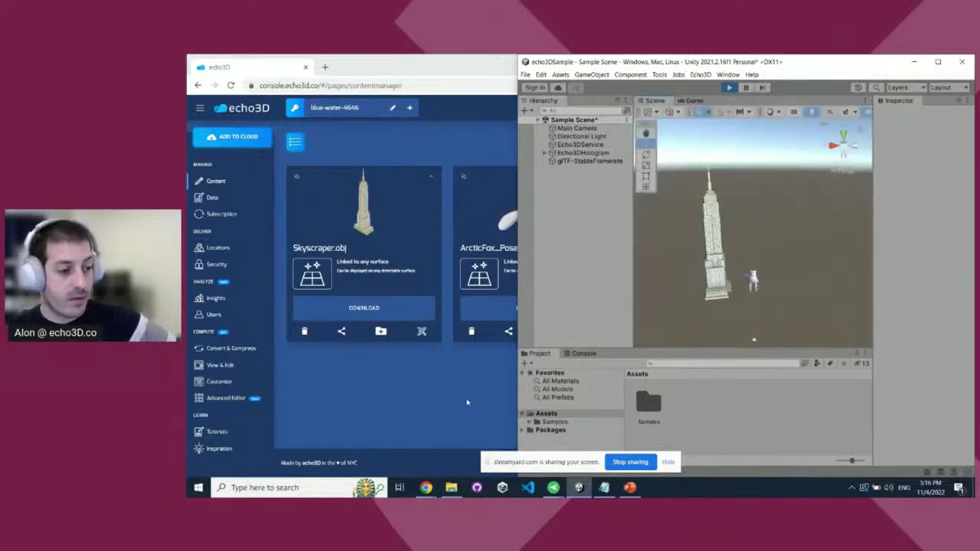
pyautogui.hotkey('alt', 'Tab')
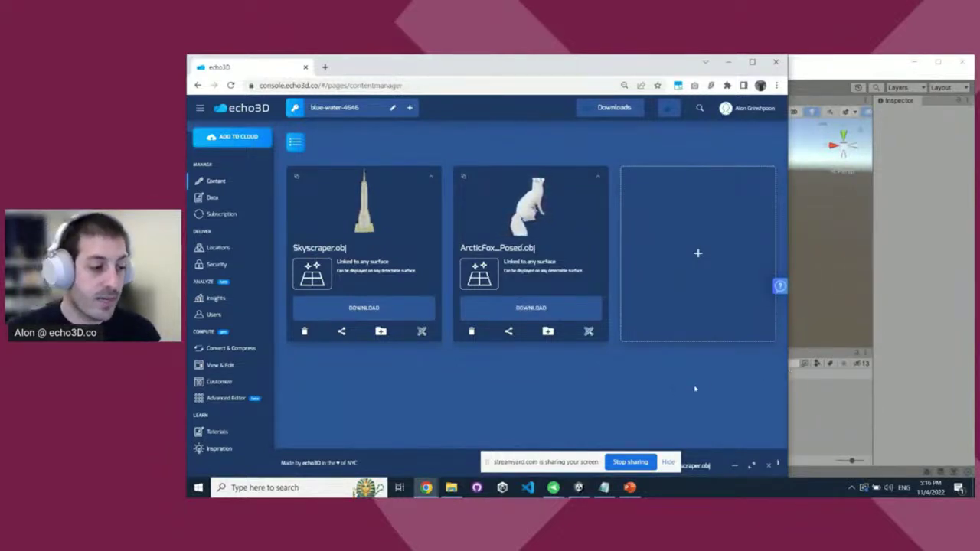
# Show the phone's AR view, then delete Skyscraper.obj's direction data row.
pyautogui.moveTo(552, 487)
pyautogui.click(590, 458)
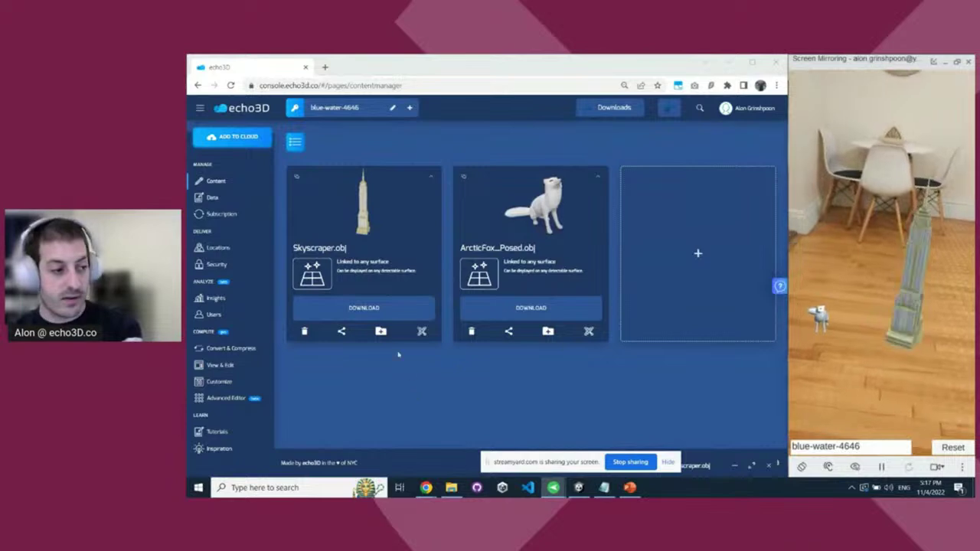
pyautogui.click(431, 178)
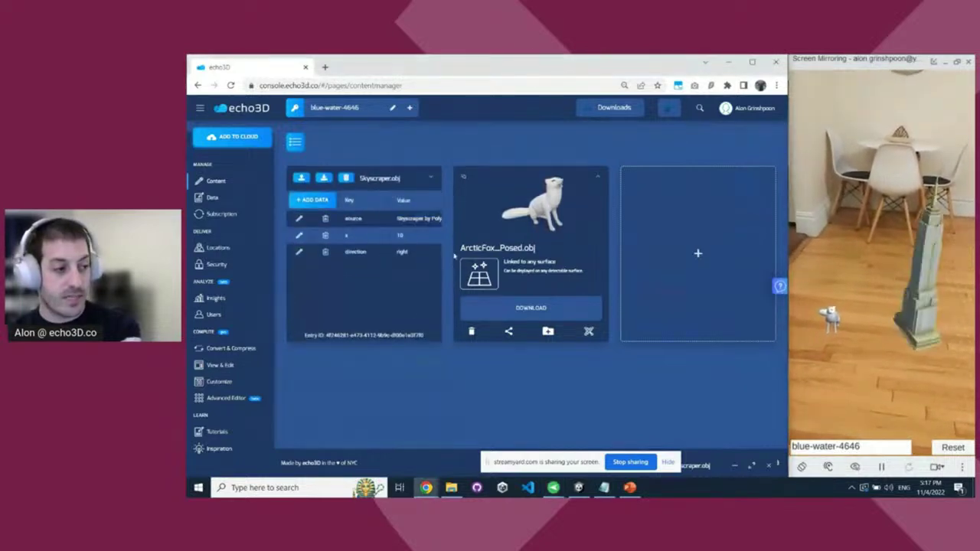
pyautogui.click(325, 252)
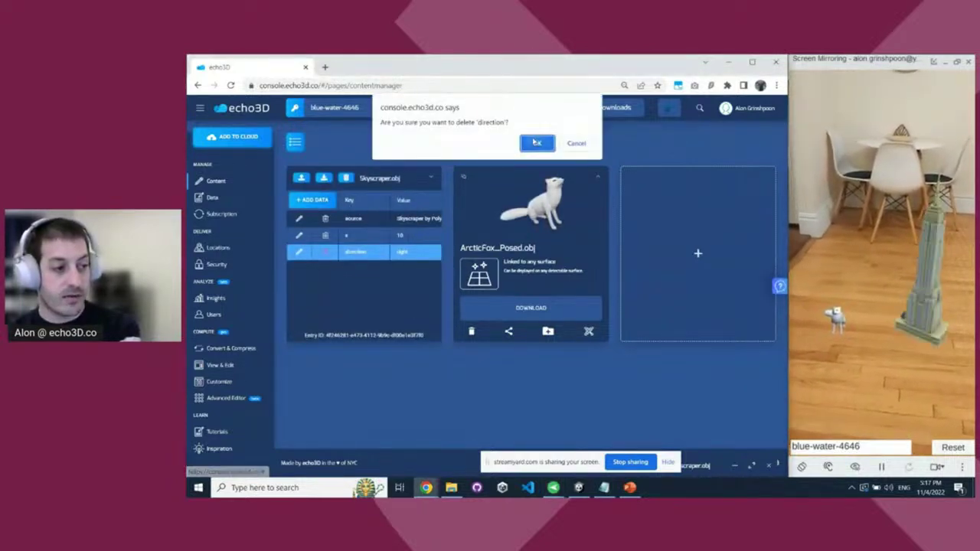
pyautogui.click(533, 140)
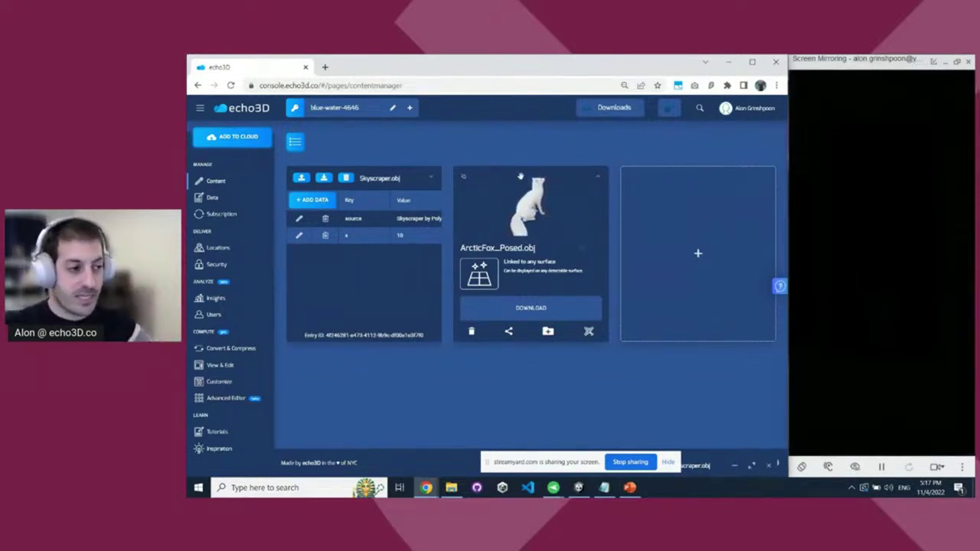
pyautogui.click(431, 183)
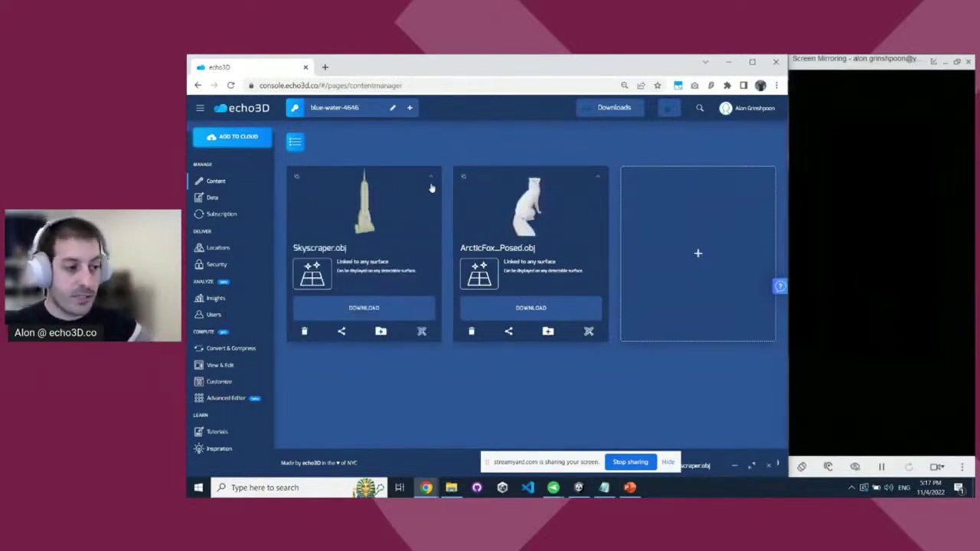
# Browse the Data and Subscription pages, then open the Locations server-coverage map.
pyautogui.click(212, 198)
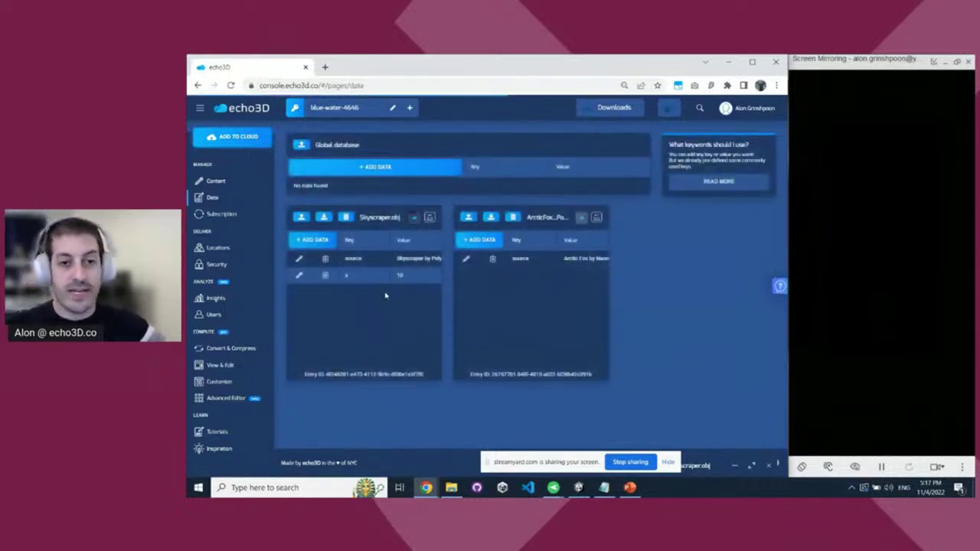
pyautogui.click(406, 275)
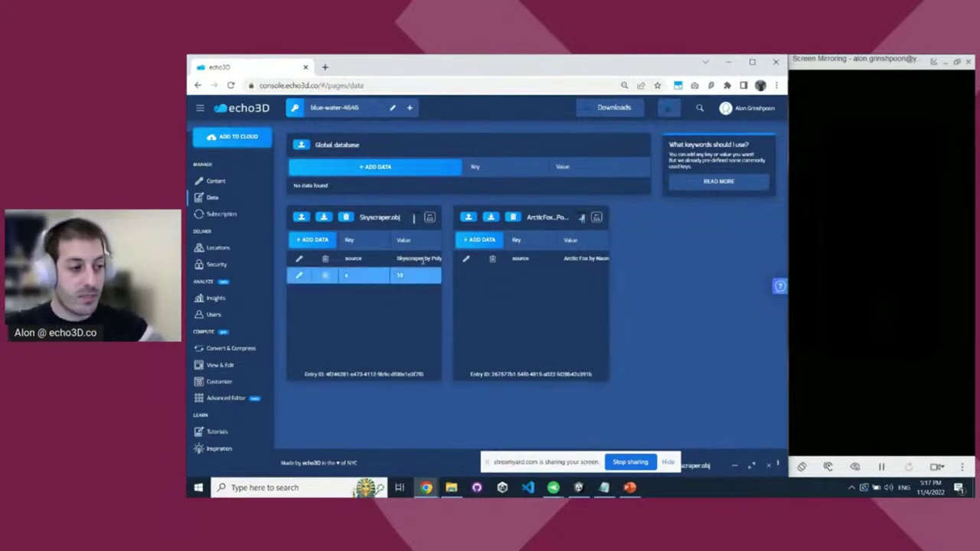
pyautogui.click(260, 220)
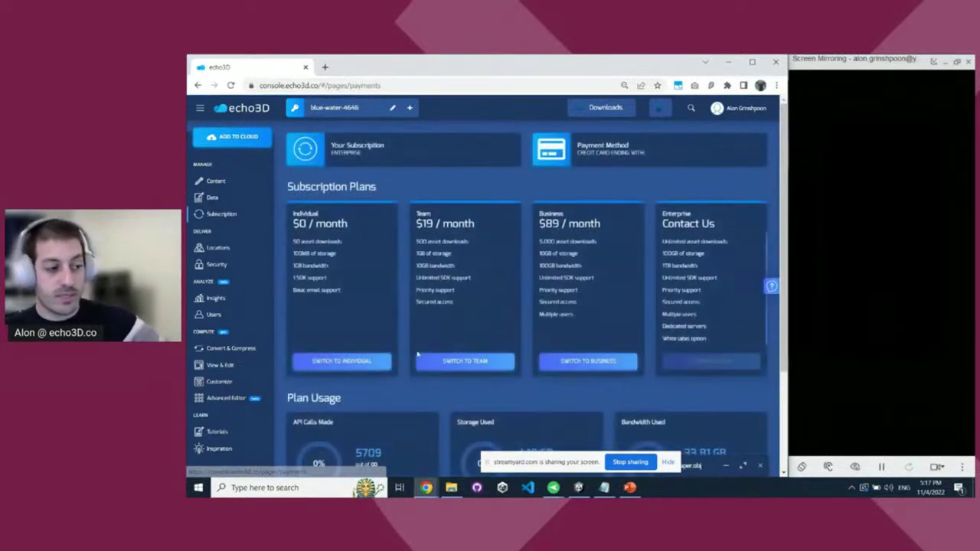
pyautogui.scroll(-1, 425, 365)
pyautogui.scroll(1, 431, 364)
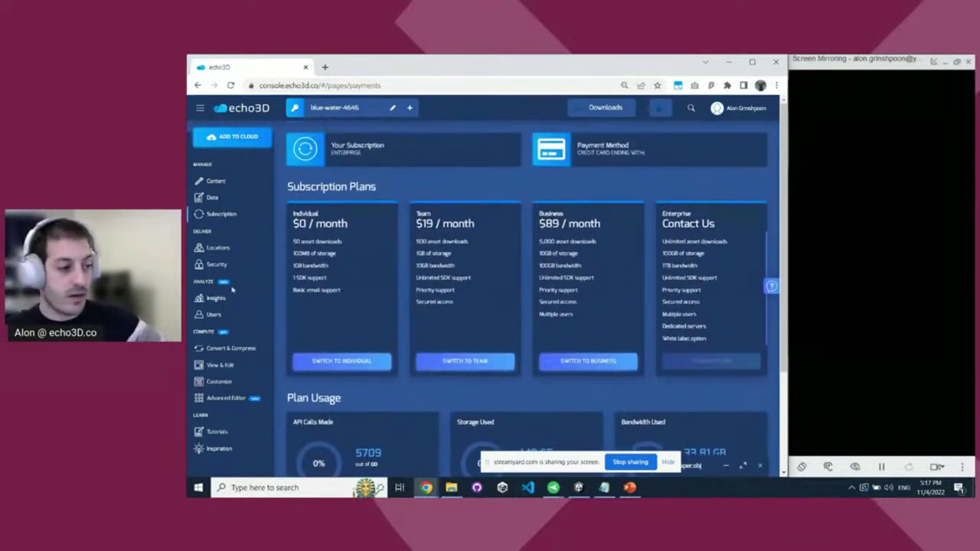
pyautogui.click(232, 250)
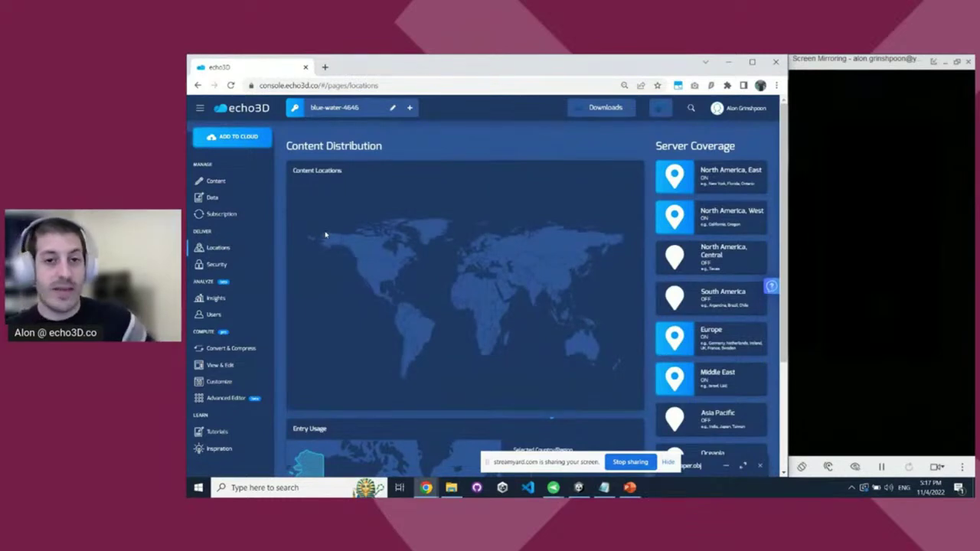
# Start adding the Building sample hologram.
pyautogui.click(234, 136)
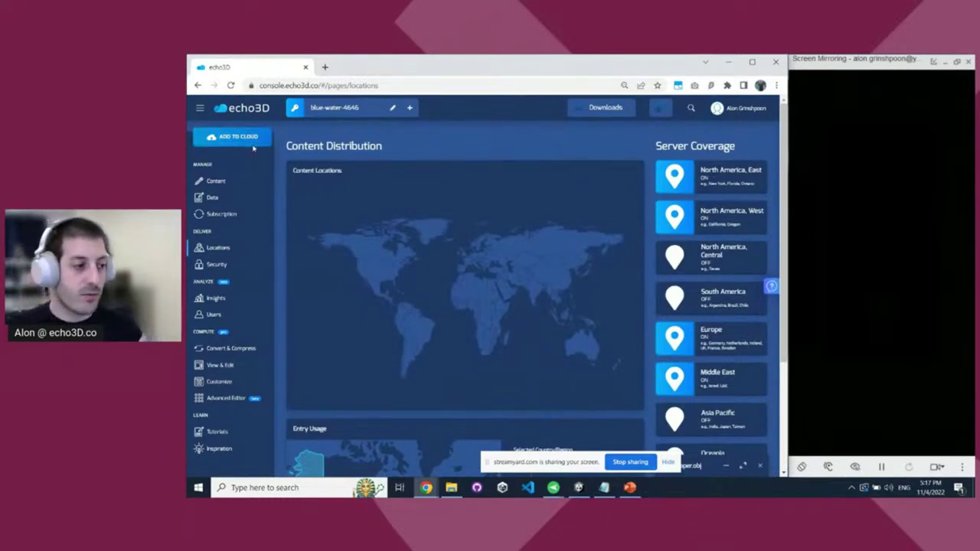
pyautogui.click(529, 326)
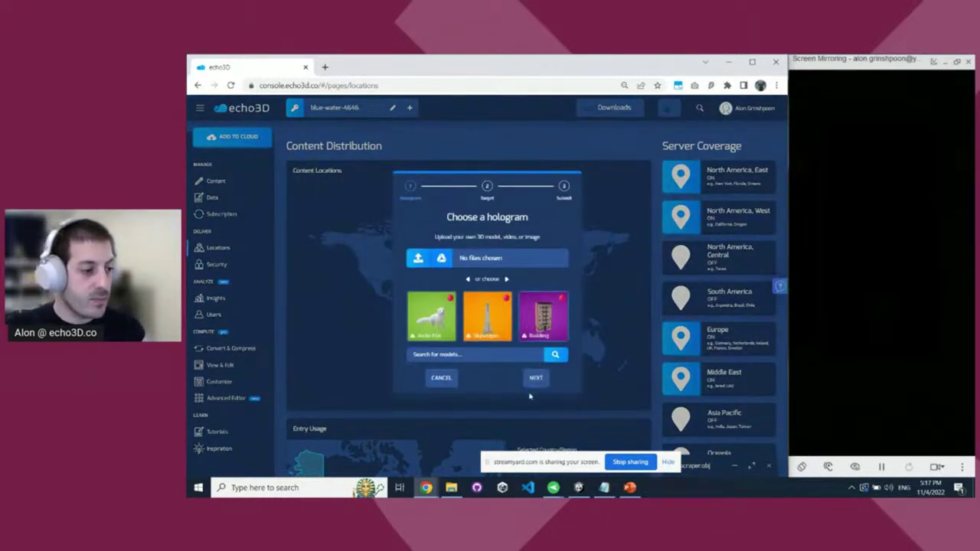
pyautogui.click(535, 378)
# Target a specific location (40.71463, -74.00712) and complete the hologram upload.
pyautogui.click(484, 255)
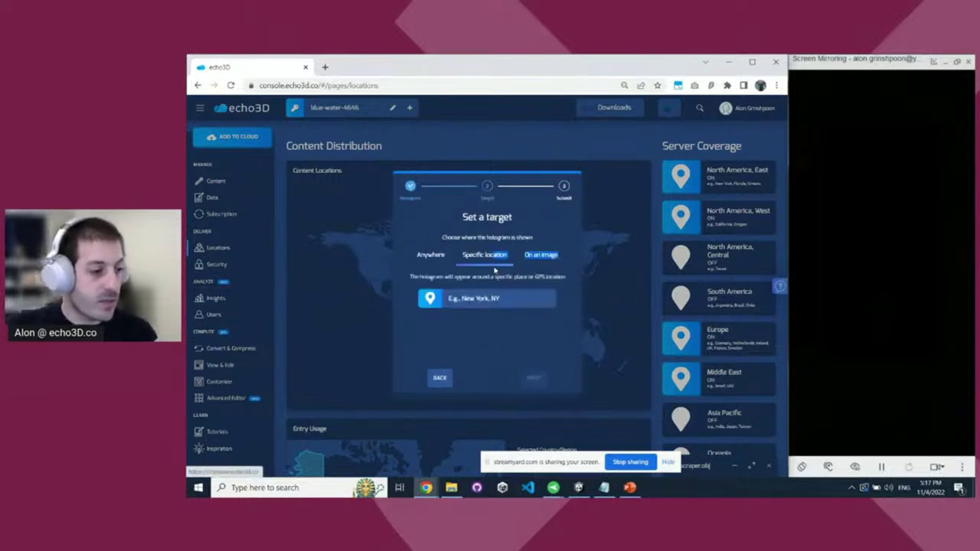
pyautogui.click(511, 298)
pyautogui.write('Tel Aviv')
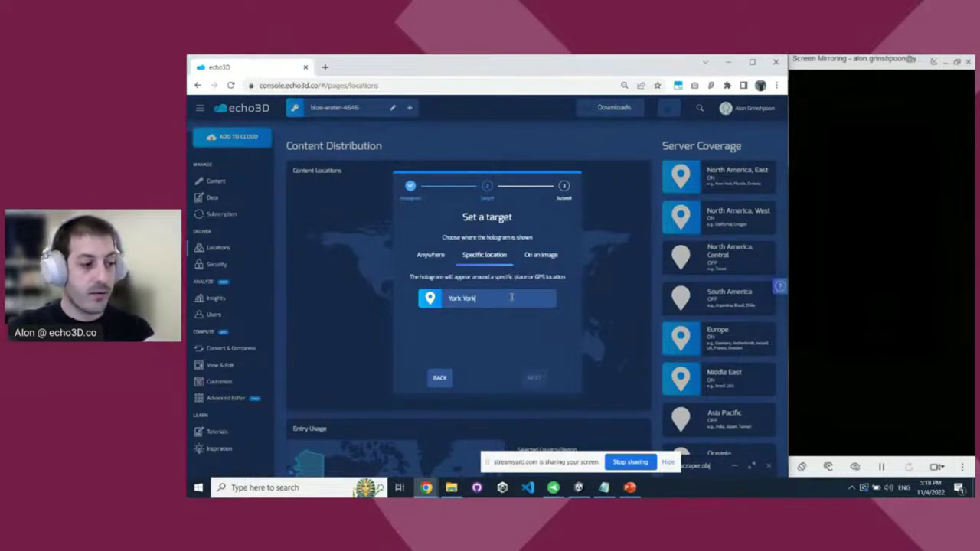
pyautogui.press('Return')
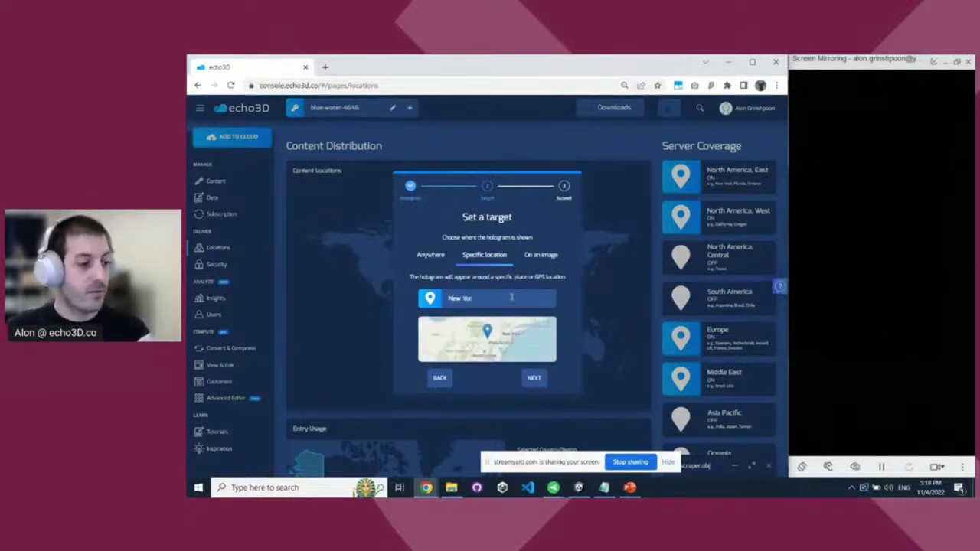
pyautogui.click(532, 380)
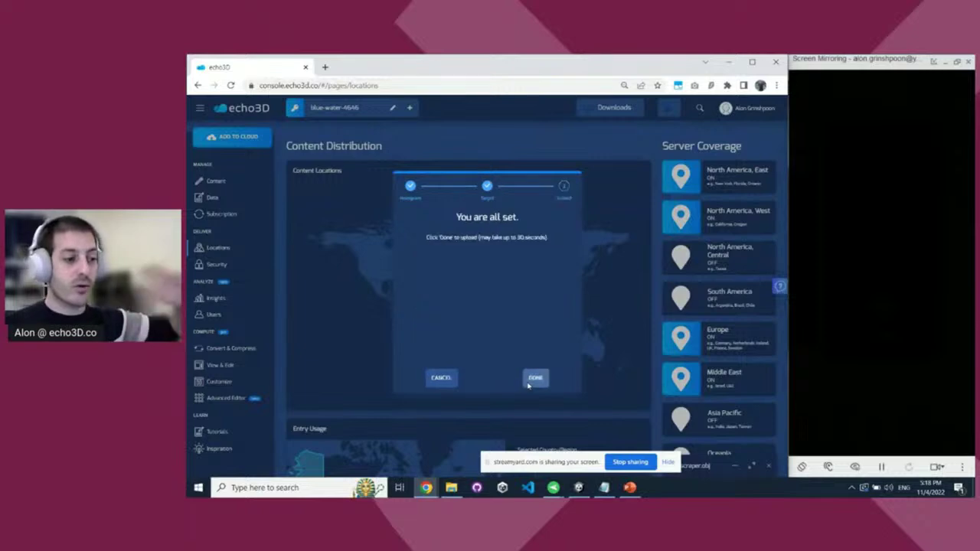
pyautogui.click(534, 379)
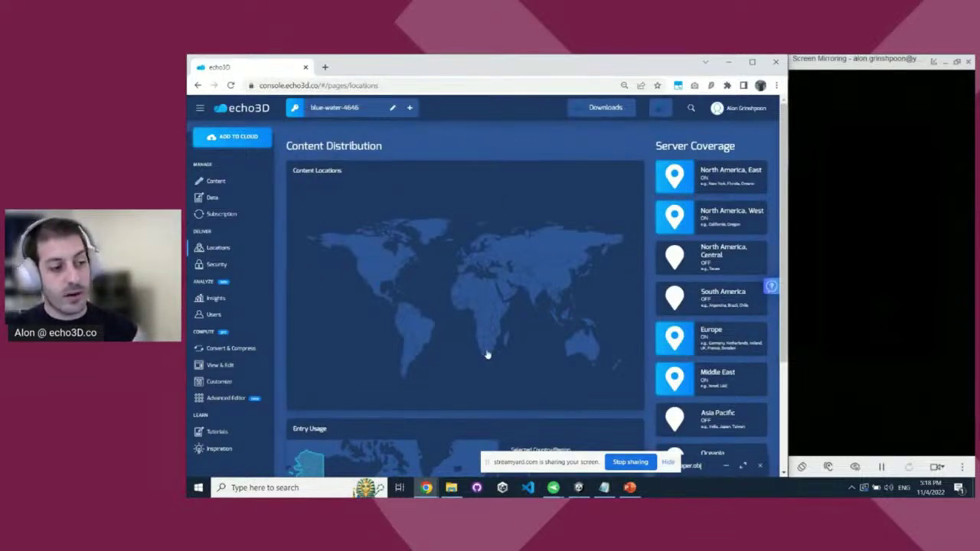
pyautogui.scroll(-1, 602, 411)
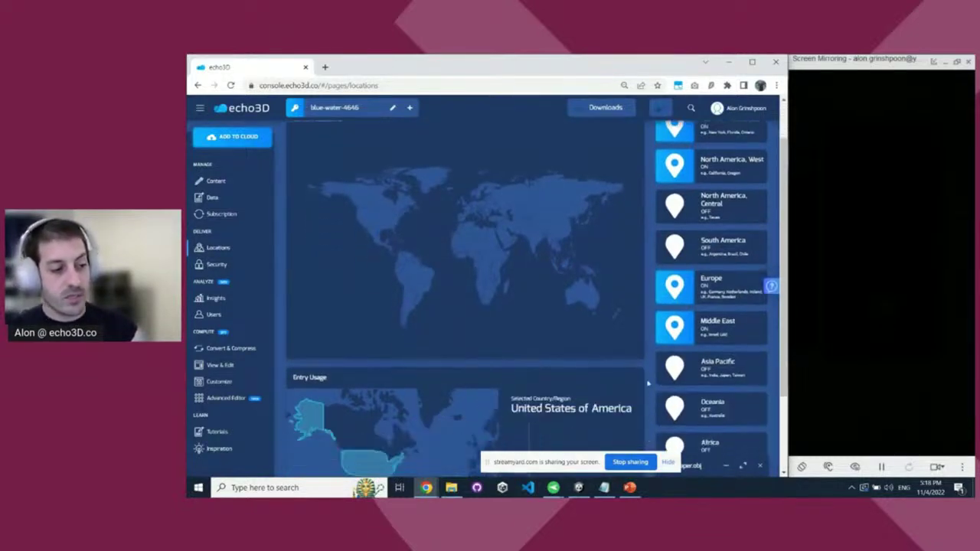
pyautogui.scroll(-1, 631, 322)
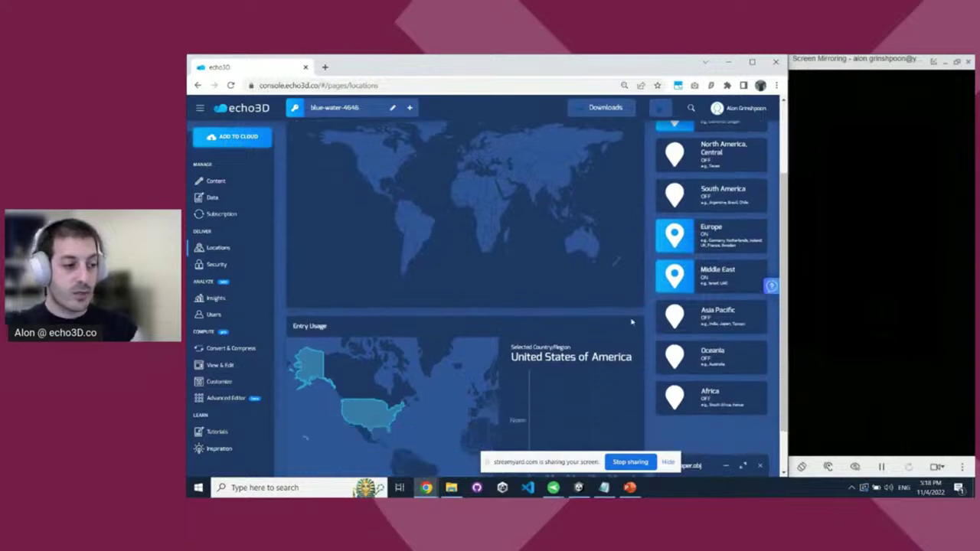
pyautogui.scroll(2, 605, 344)
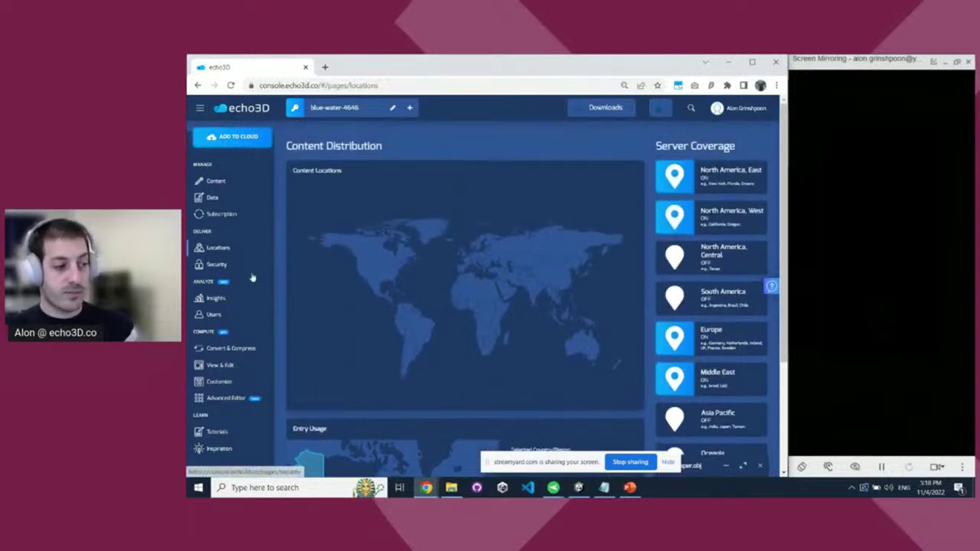
# Look over Security settings, then scroll Insights to the API calls, storage and Project History.
pyautogui.click(250, 270)
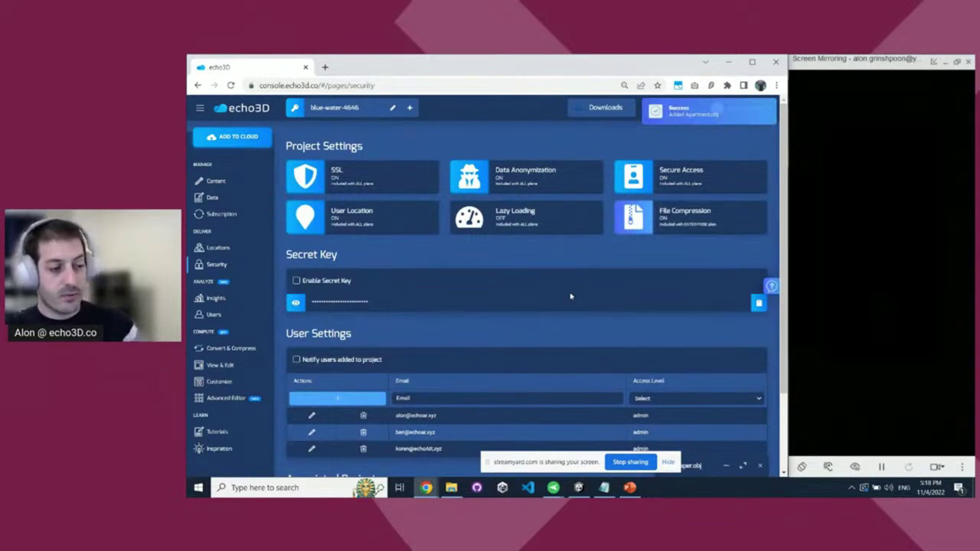
pyautogui.scroll(-3, 570, 296)
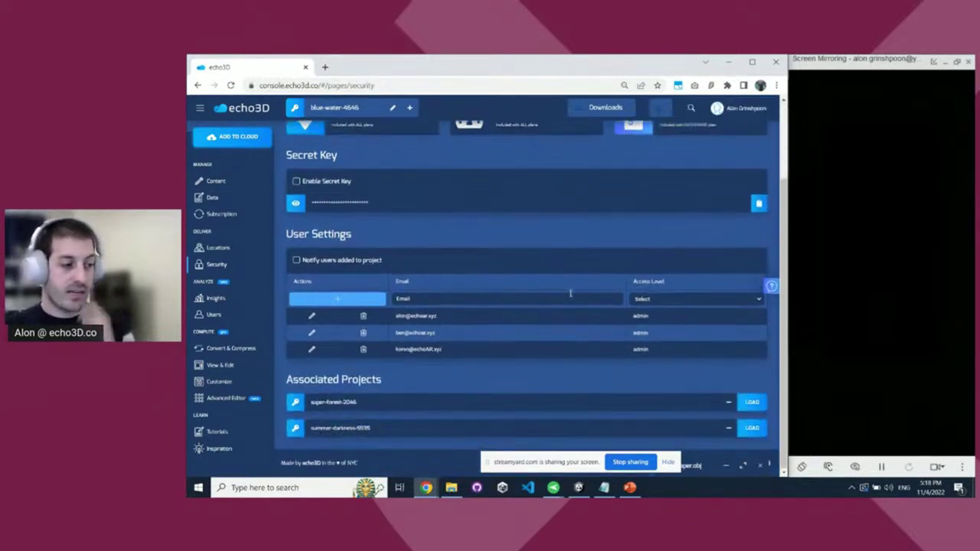
pyautogui.scroll(3, 570, 294)
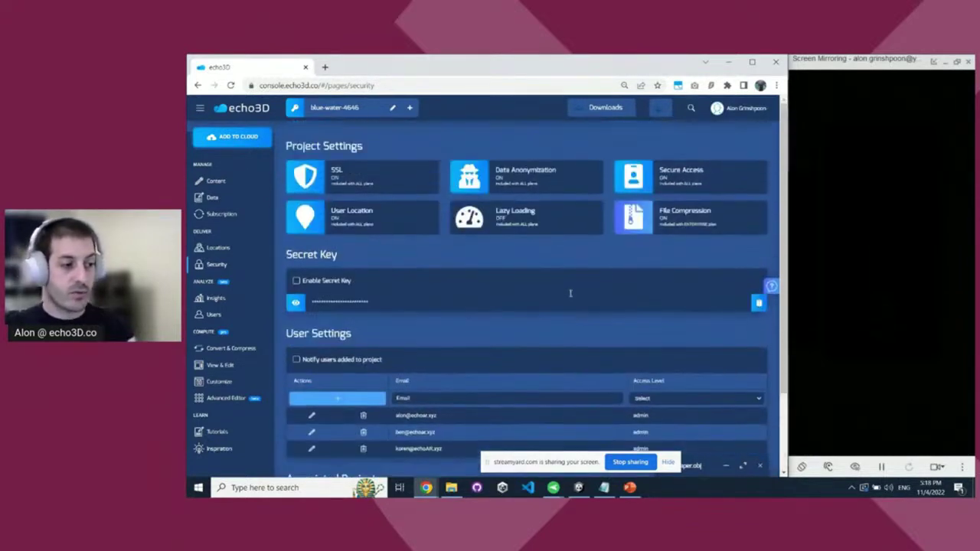
pyautogui.click(216, 298)
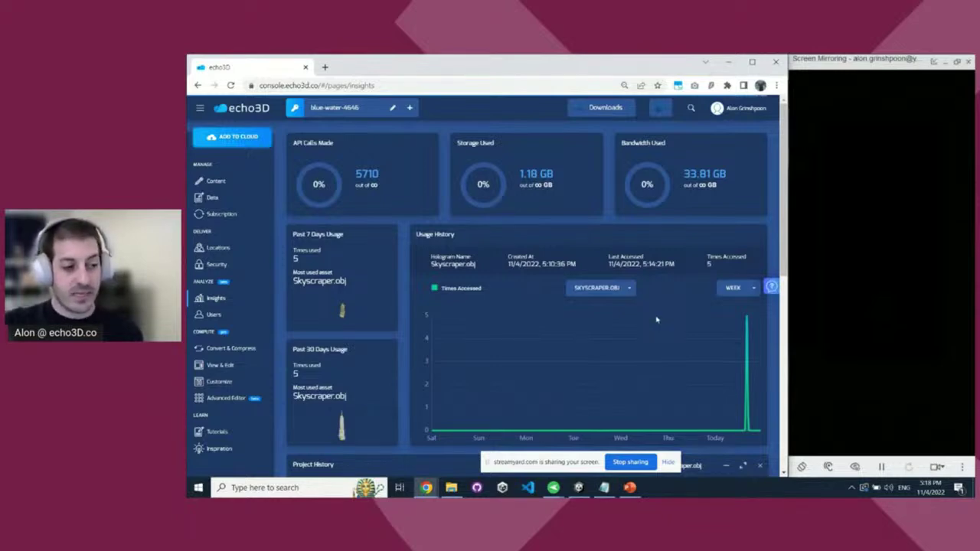
pyautogui.scroll(-3, 660, 317)
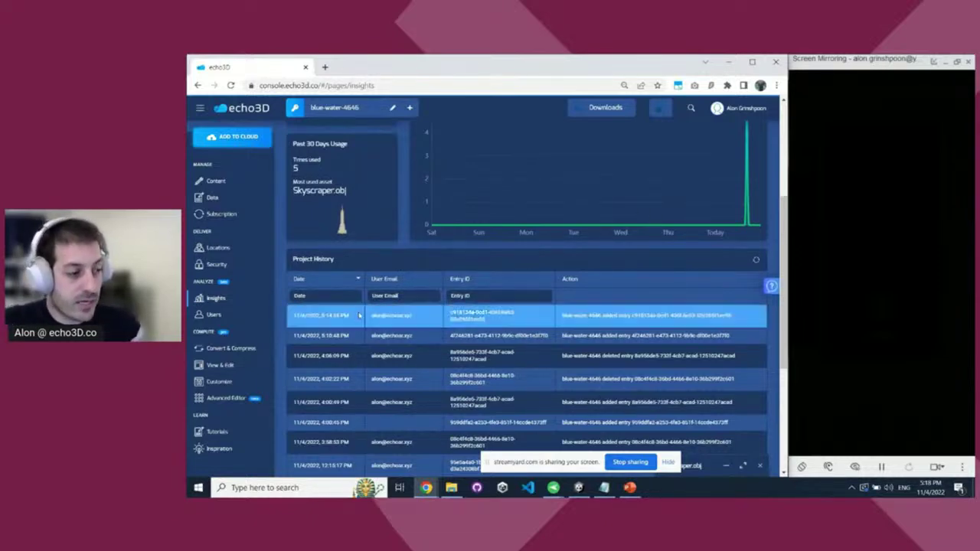
# Pass through Users and Convert & Compress to reach the View & Edit model editor.
pyautogui.click(214, 314)
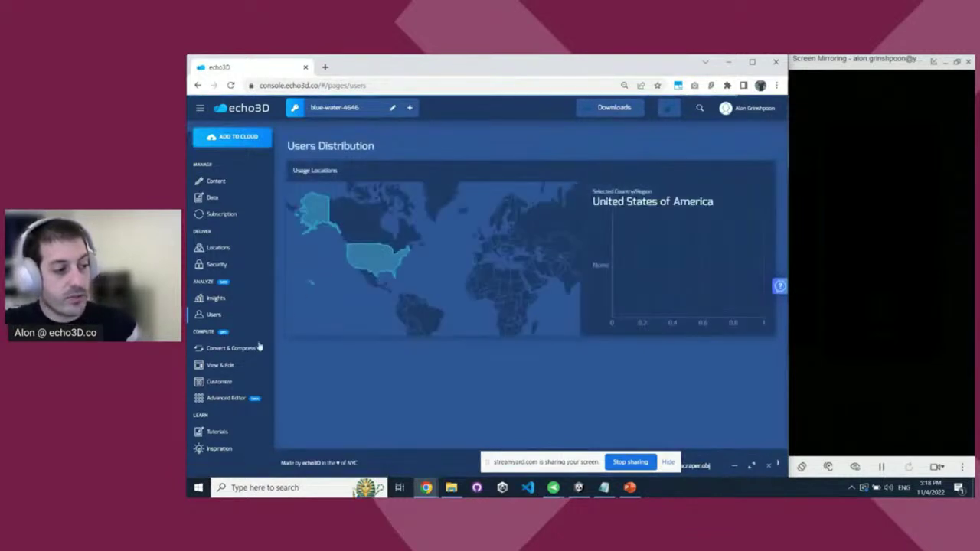
pyautogui.click(250, 349)
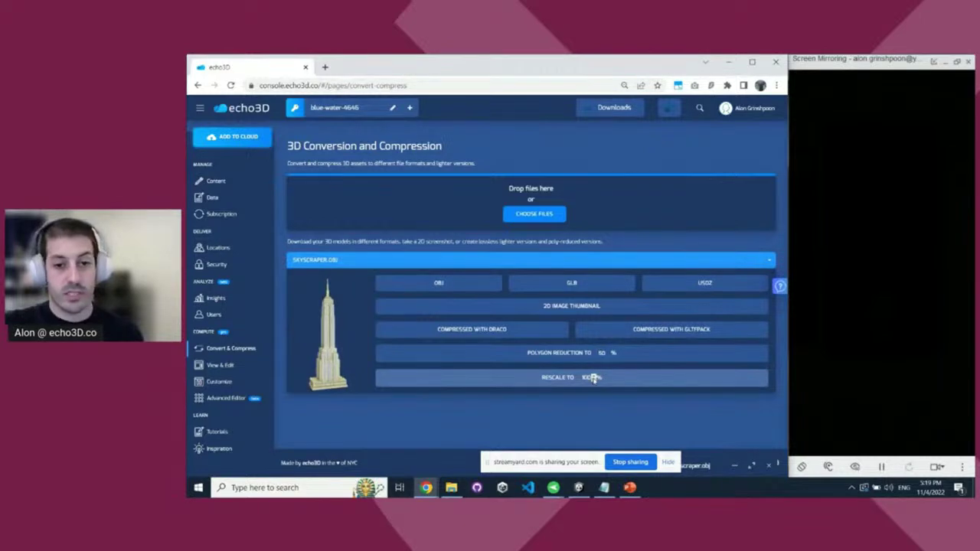
pyautogui.click(243, 372)
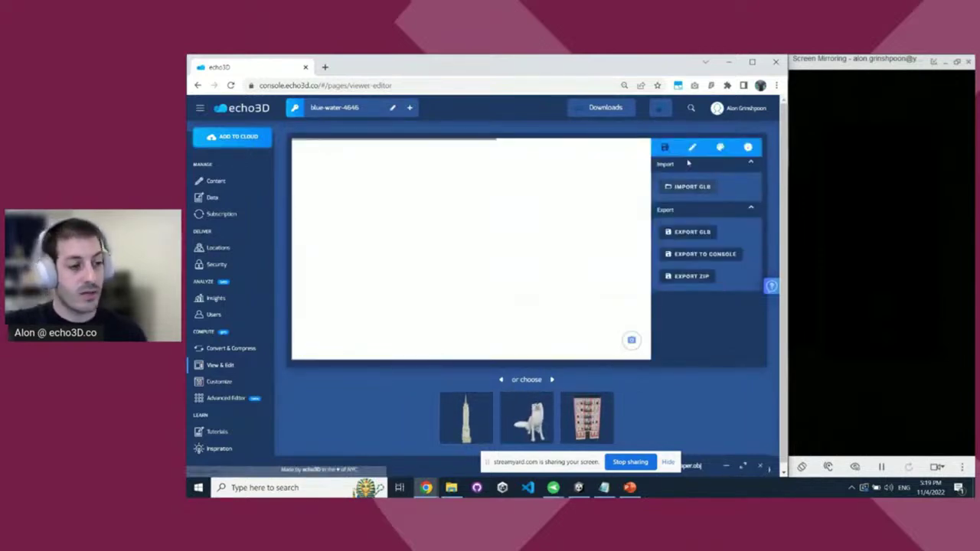
# Select the skyscraper and set its Base Color Factor to red.
pyautogui.click(718, 149)
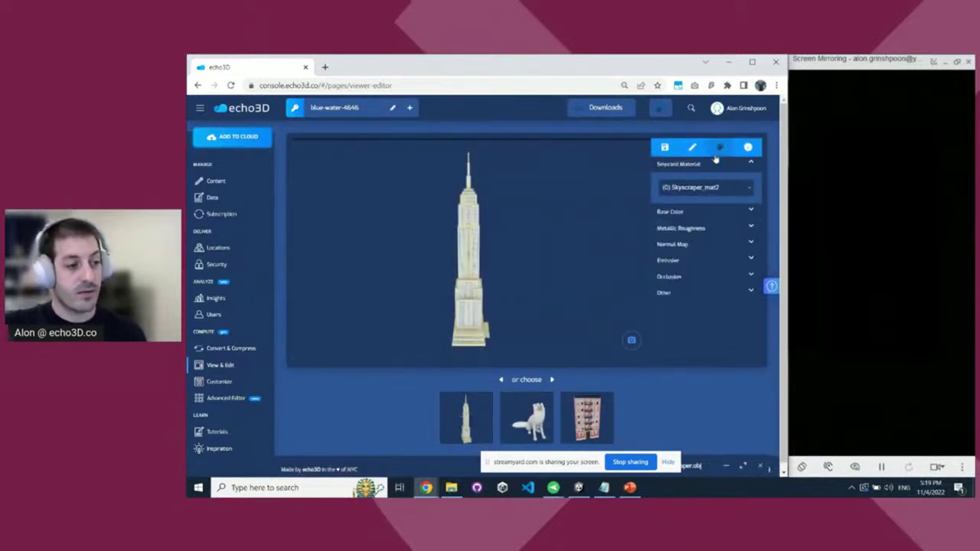
pyautogui.click(689, 212)
pyautogui.click(688, 238)
pyautogui.click(748, 259)
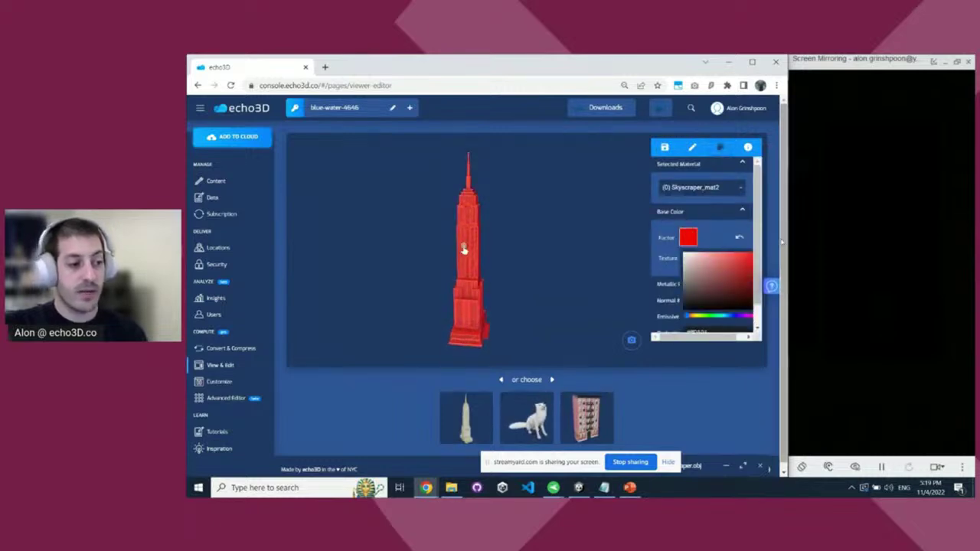
# Rotate the red skyscraper, restore its original colour, and open the WebAR Customizer.
pyautogui.moveTo(463, 249); pyautogui.dragTo(485, 248)
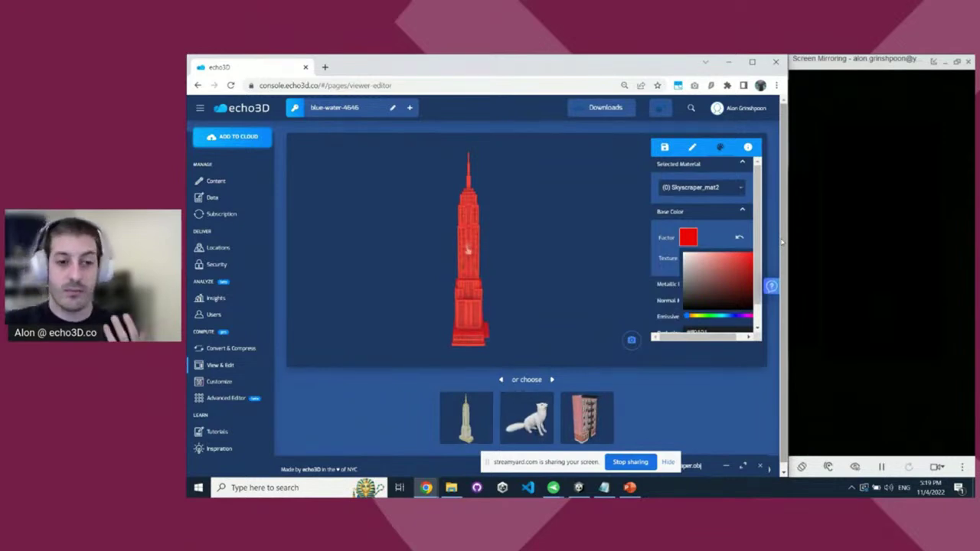
pyautogui.moveTo(468, 250)
pyautogui.mouseDown()
pyautogui.moveTo(453, 247)
pyautogui.moveTo(485, 247)
pyautogui.moveTo(467, 249)
pyautogui.mouseUp()
pyautogui.click(739, 237)
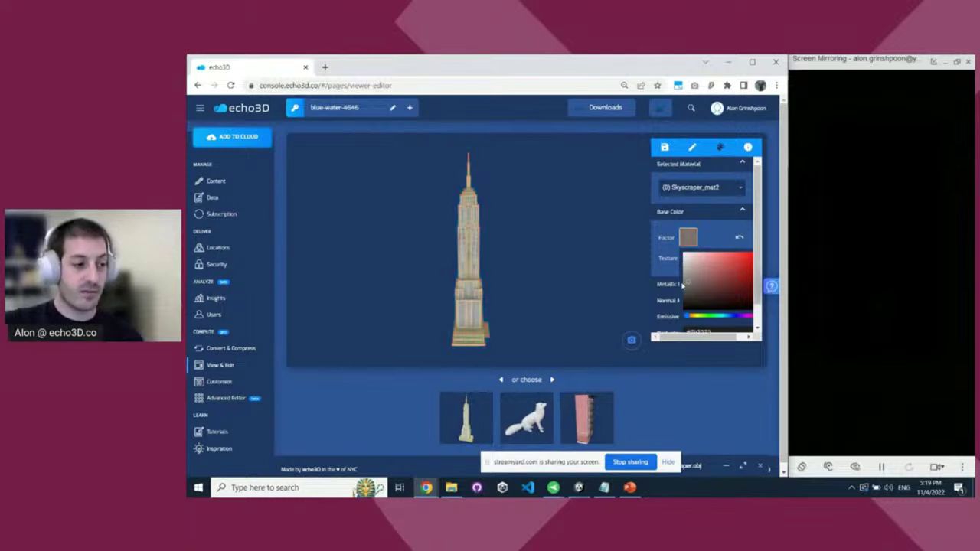
pyautogui.click(220, 381)
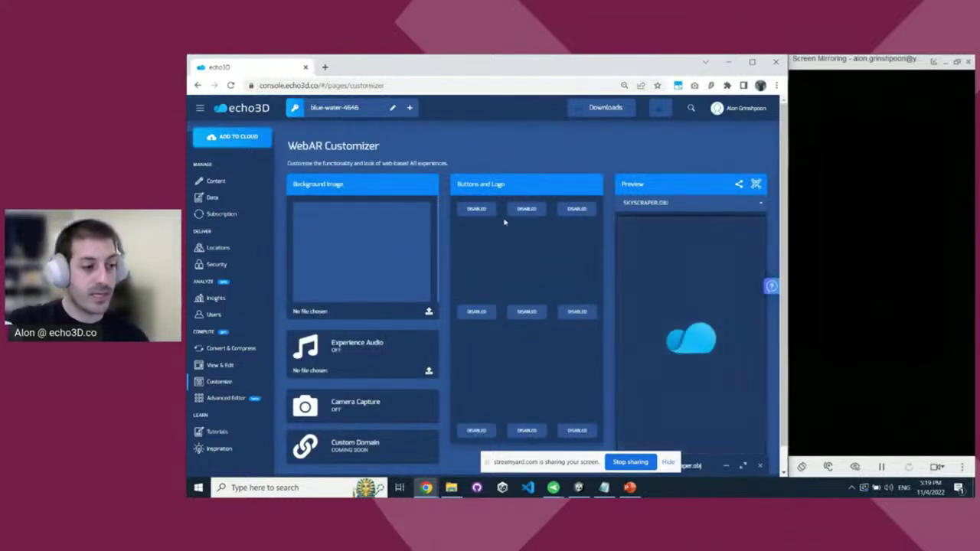
# Inspect the DISABLED action dropdowns for the button slots without changing them.
pyautogui.click(489, 241)
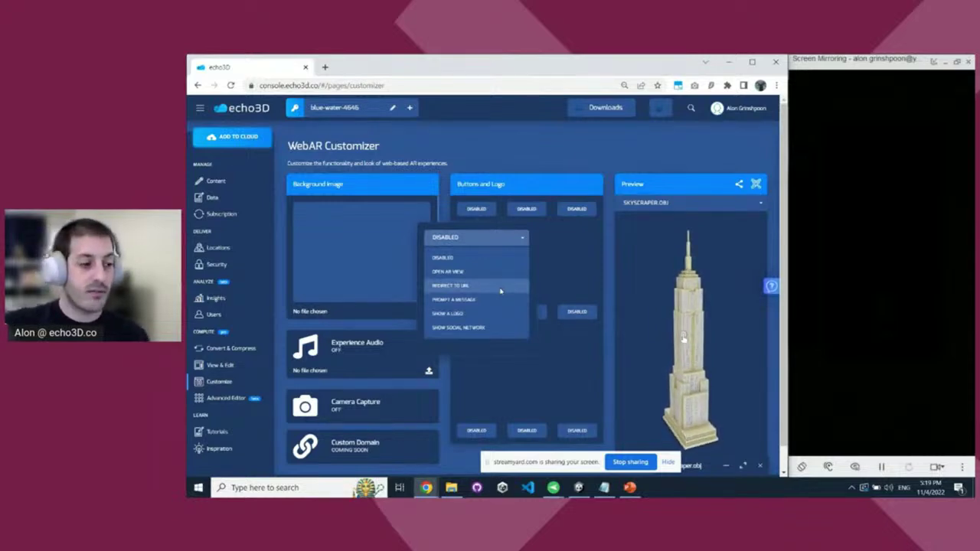
pyautogui.click(827, 389)
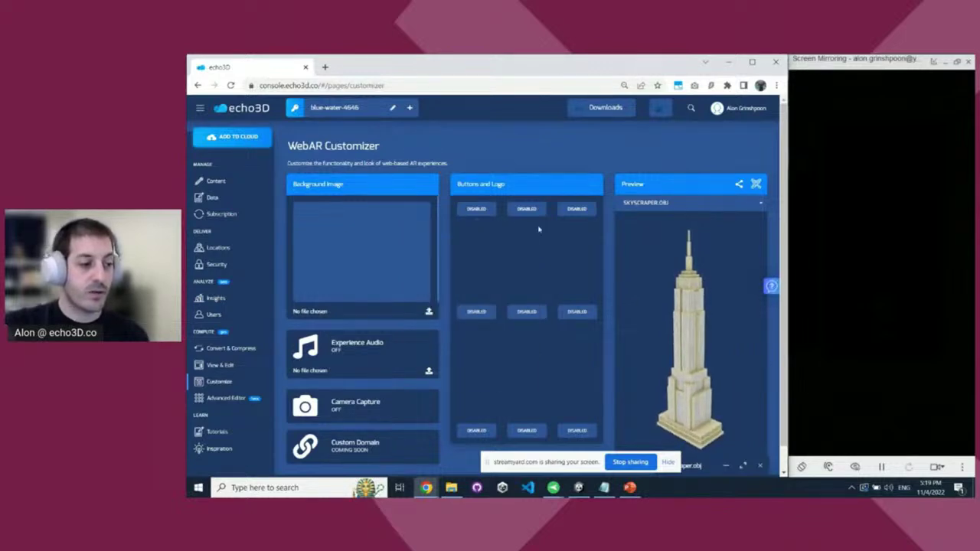
pyautogui.click(490, 215)
pyautogui.click(476, 236)
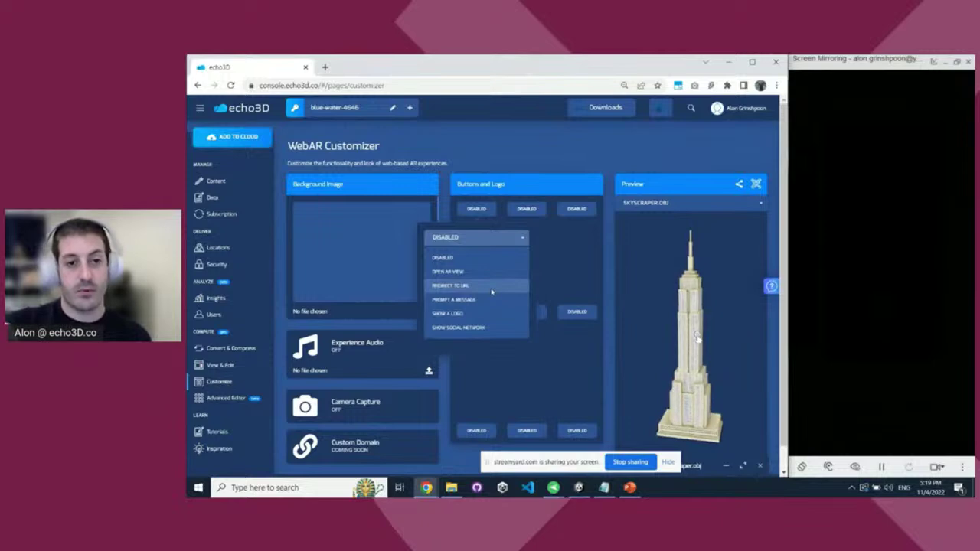
pyautogui.click(490, 327)
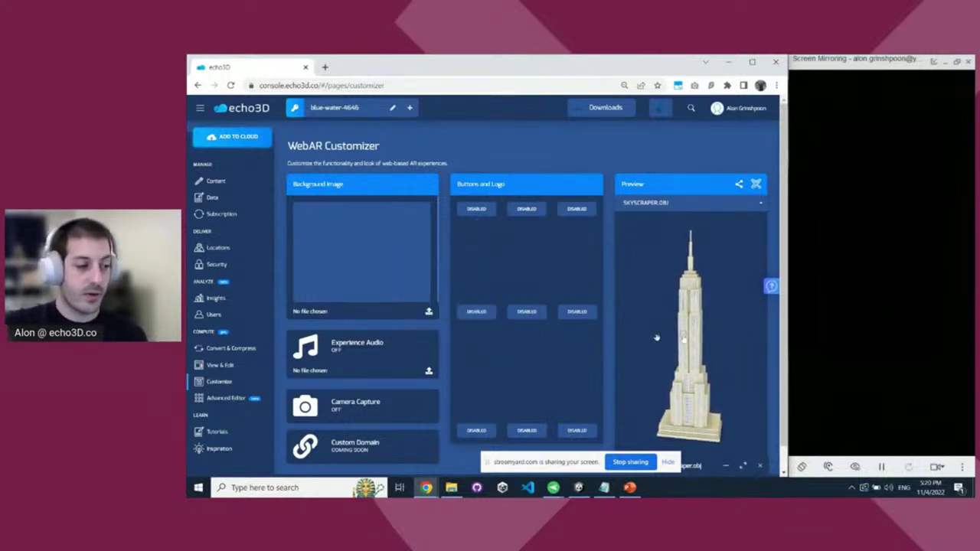
# Open the Advanced Editor, orbit the skyscraper and apartment scene from above, then visit Tutorials.
pyautogui.click(255, 399)
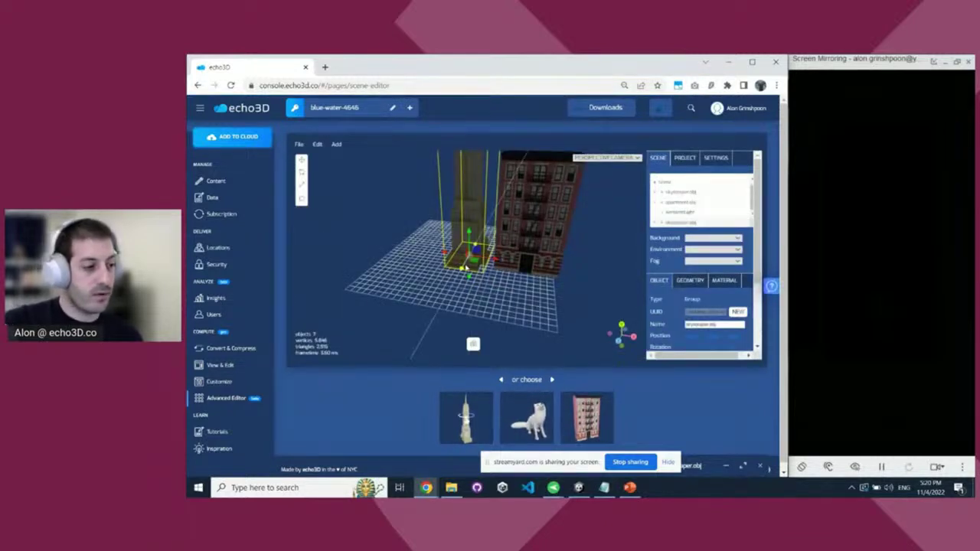
pyautogui.moveTo(465, 266); pyautogui.dragTo(550, 306)
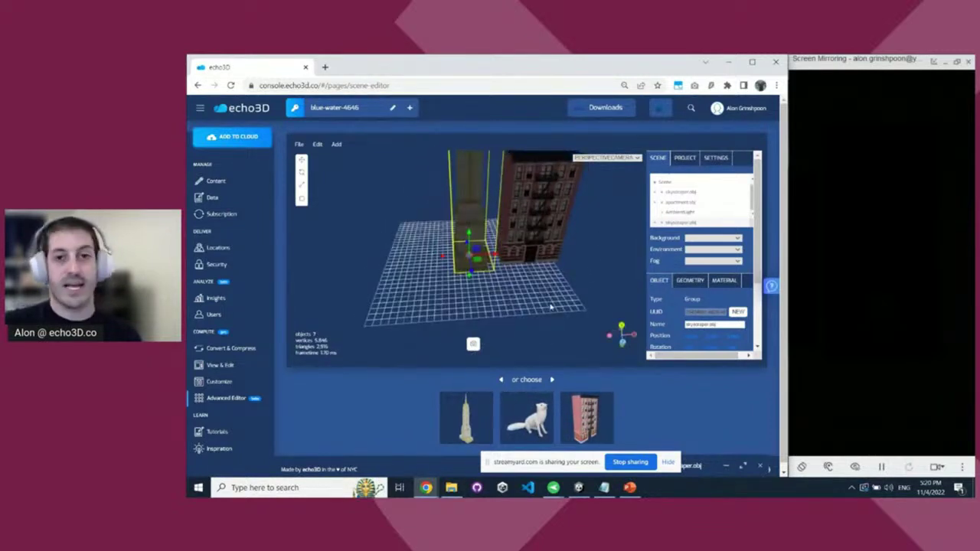
pyautogui.click(250, 432)
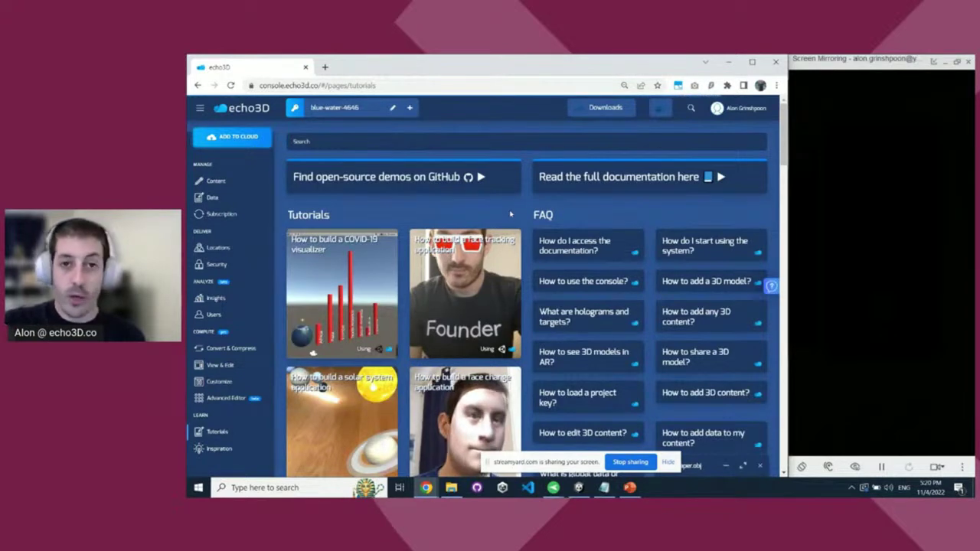
pyautogui.scroll(-3, 483, 233)
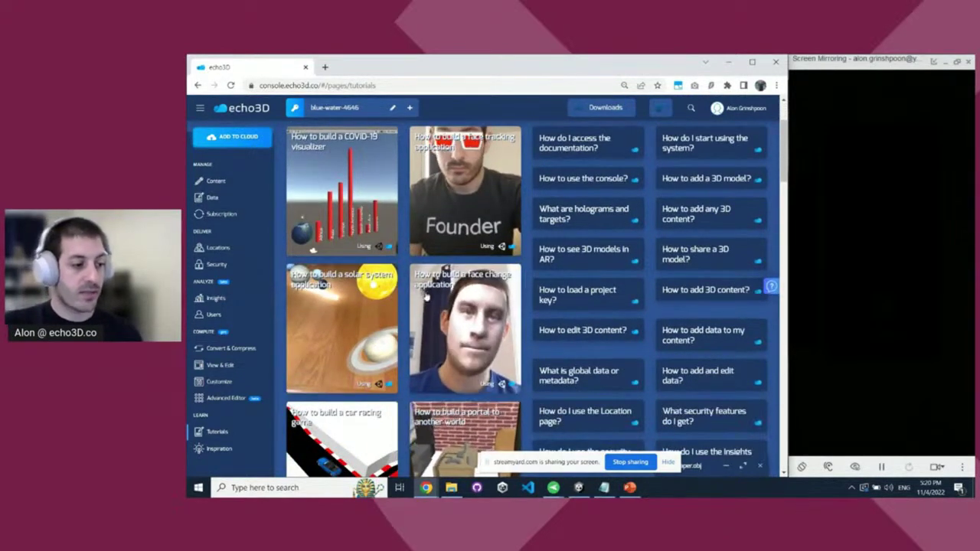
pyautogui.scroll(-9, 429, 295)
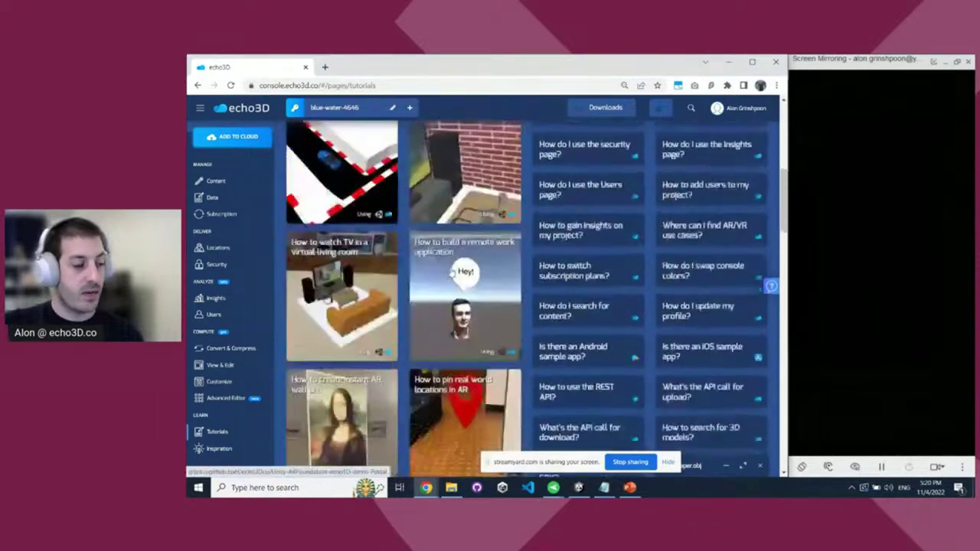
pyautogui.scroll(-6, 452, 272)
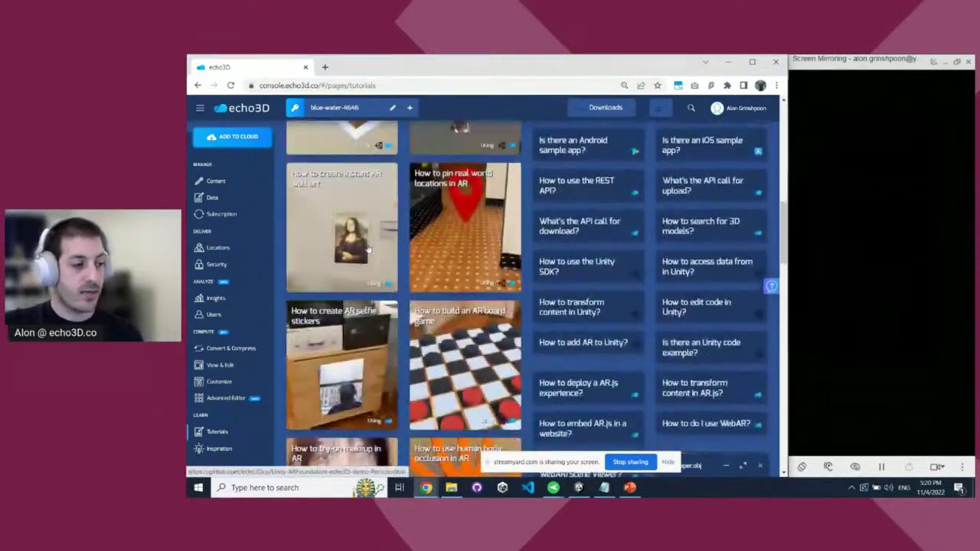
pyautogui.scroll(-6, 329, 259)
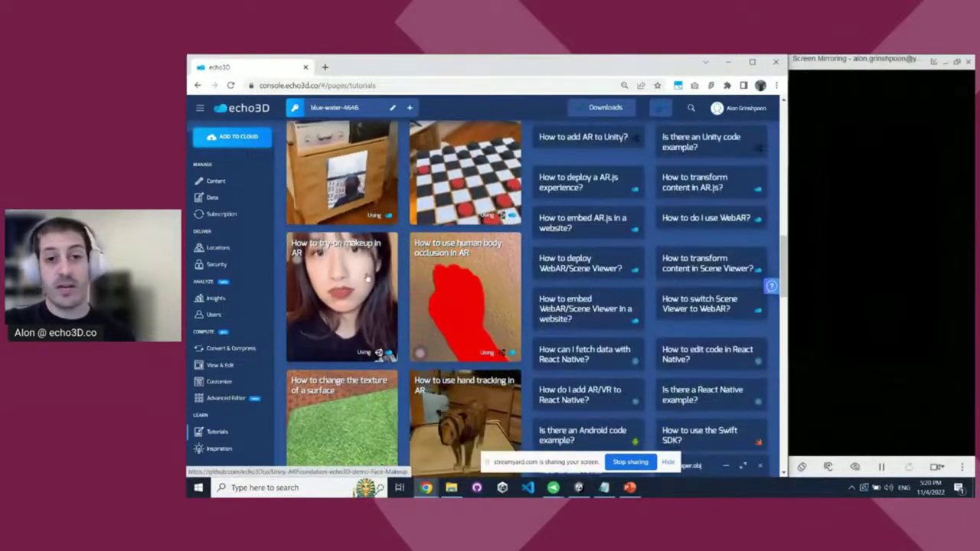
pyautogui.scroll(-12, 481, 262)
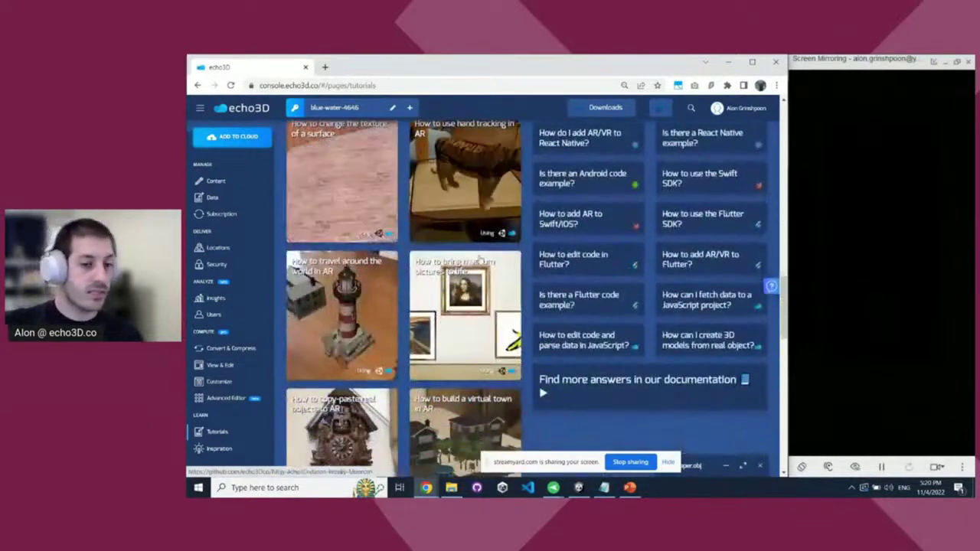
pyautogui.scroll(-9, 476, 262)
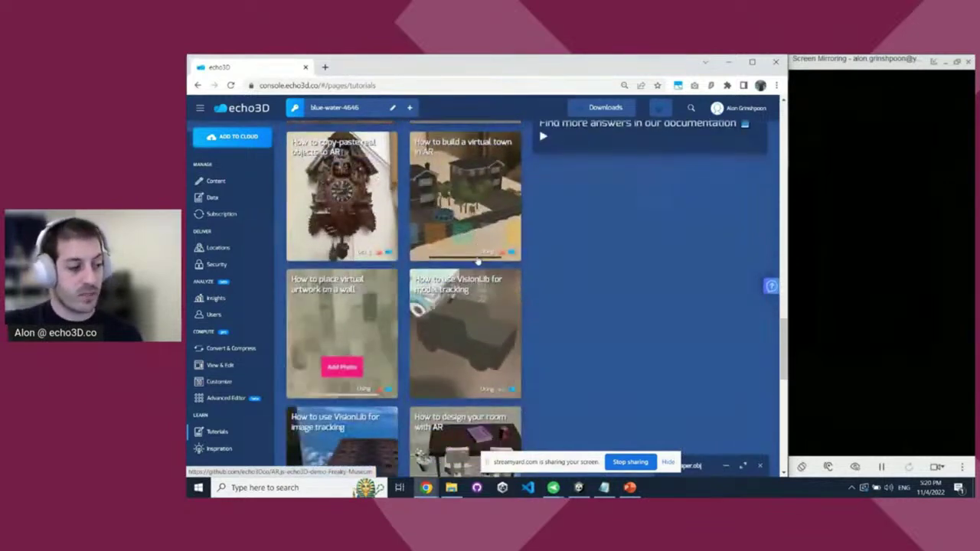
pyautogui.scroll(-10, 478, 262)
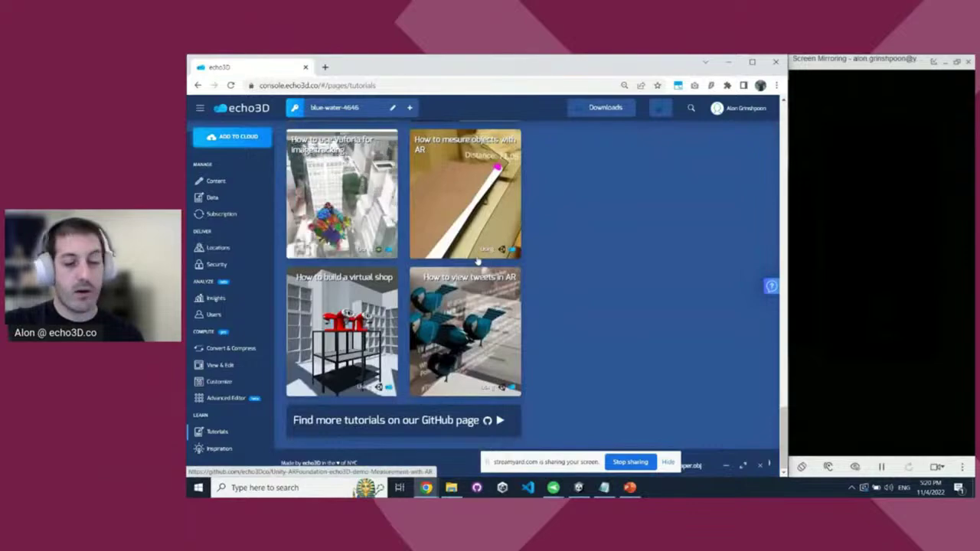
pyautogui.scroll(15, 478, 262)
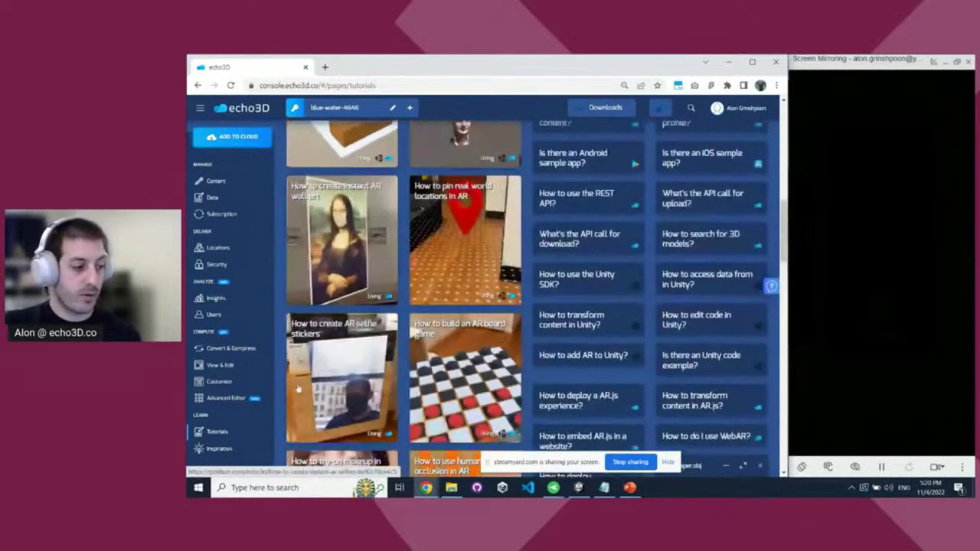
# Filter the Inspiration gallery to projects powered by echo3D, browse it, then return to Content.
pyautogui.click(235, 448)
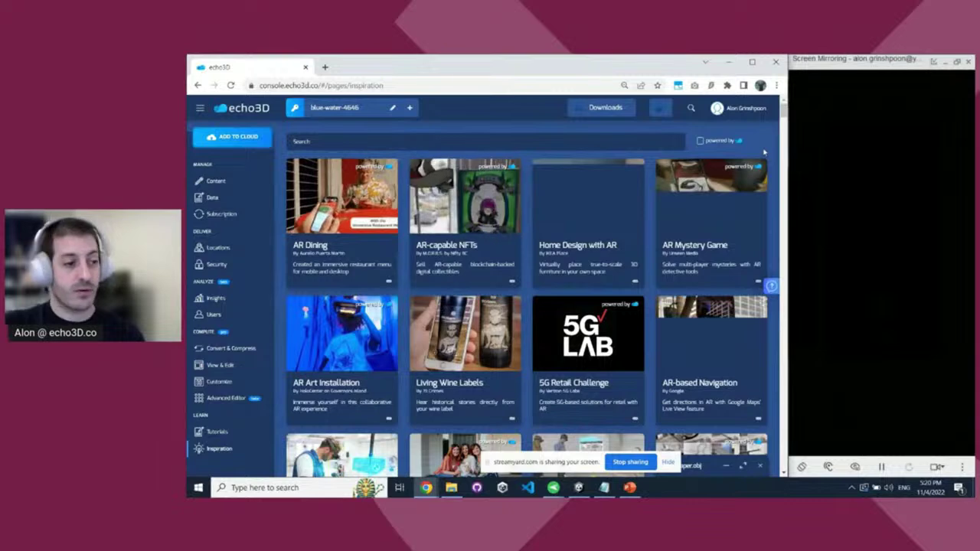
pyautogui.click(716, 143)
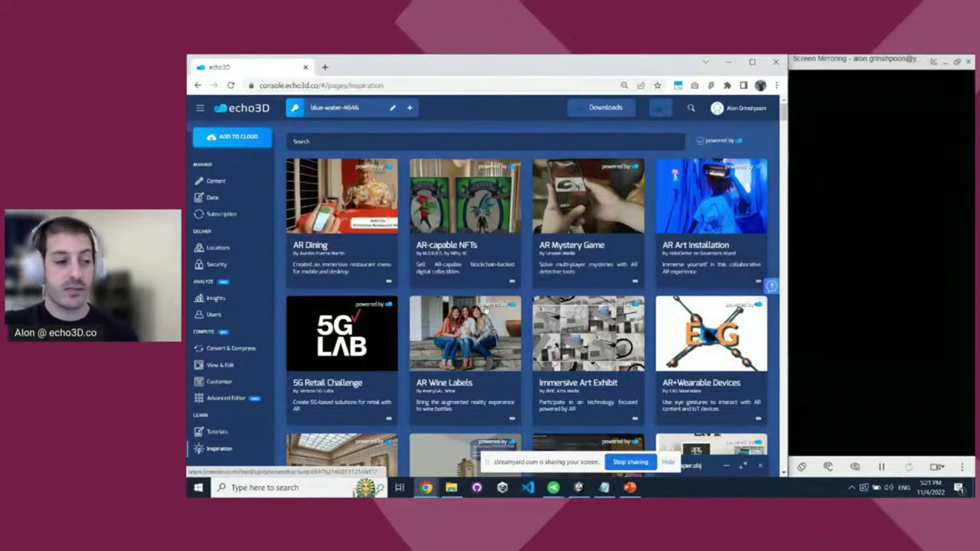
pyautogui.scroll(-3, 559, 272)
pyautogui.scroll(-4, 560, 273)
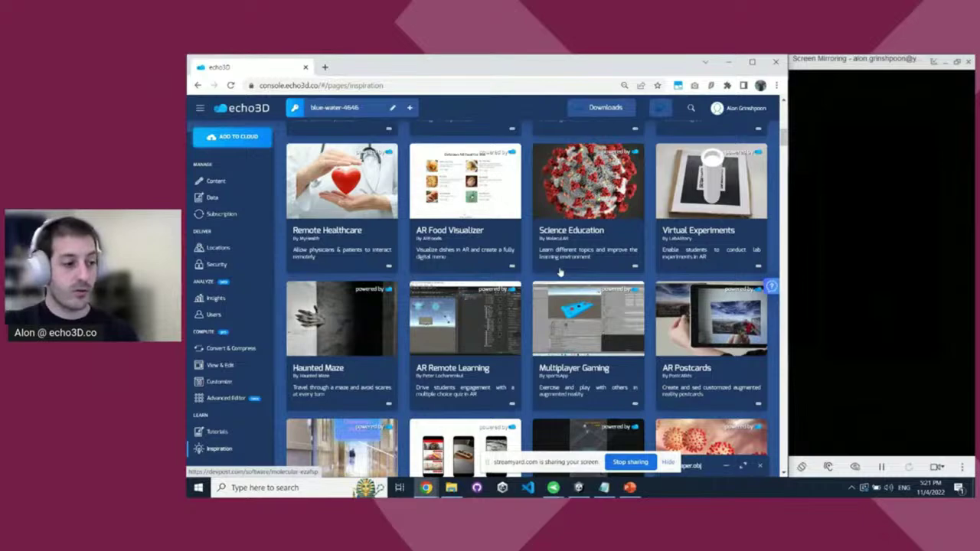
pyautogui.scroll(-7, 560, 272)
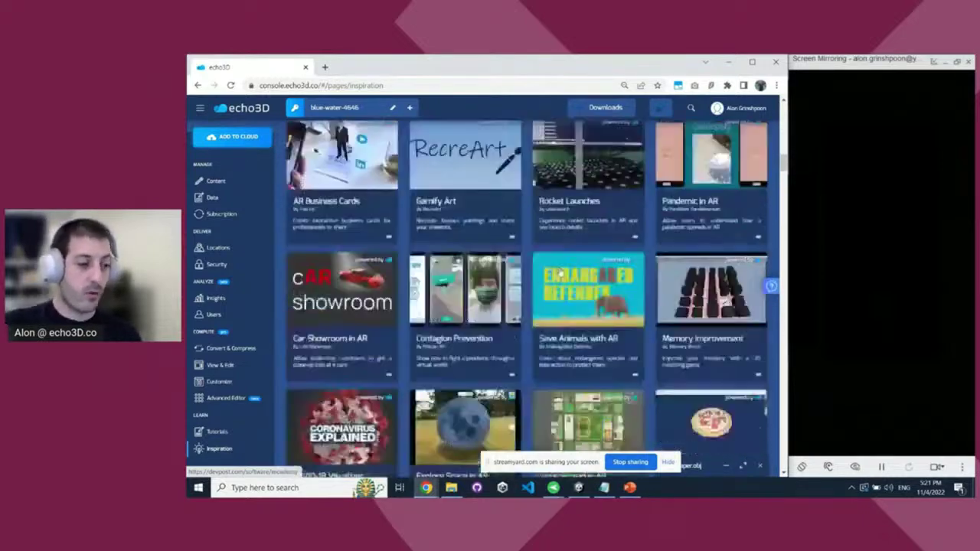
pyautogui.scroll(-14, 560, 273)
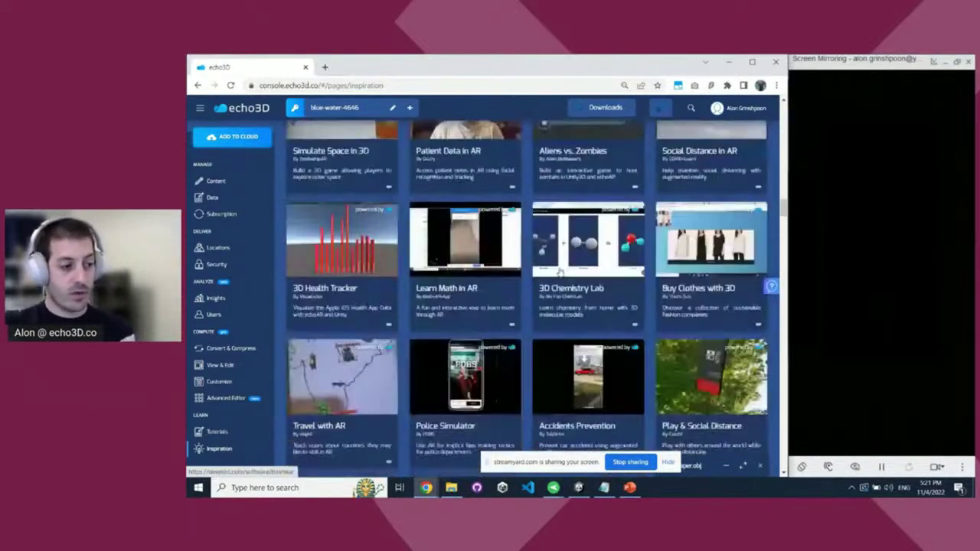
pyautogui.scroll(-5, 560, 273)
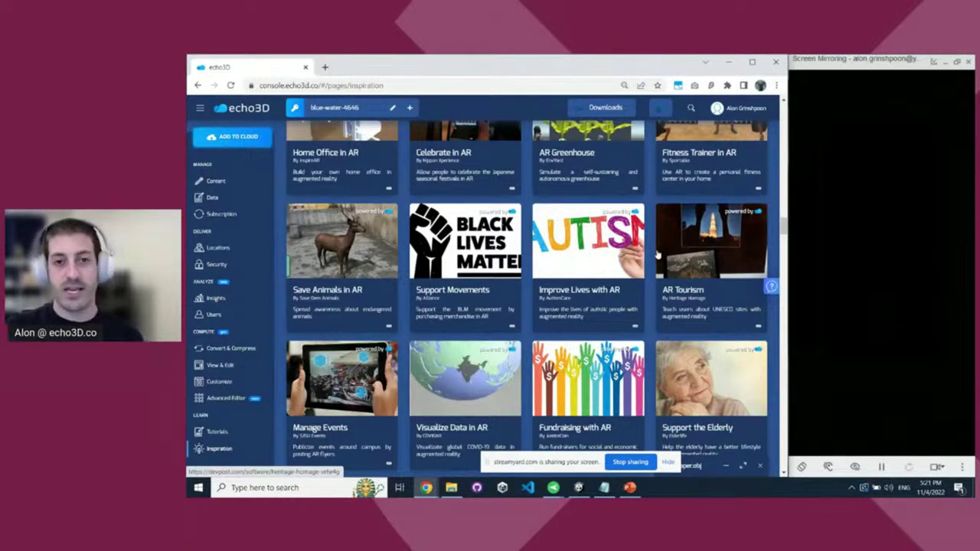
pyautogui.scroll(-6, 656, 255)
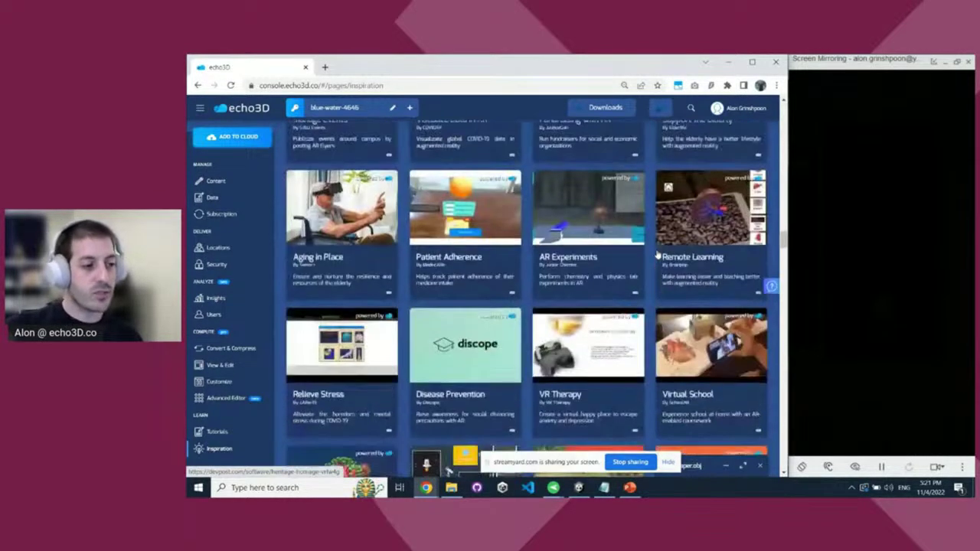
pyautogui.scroll(-15, 657, 255)
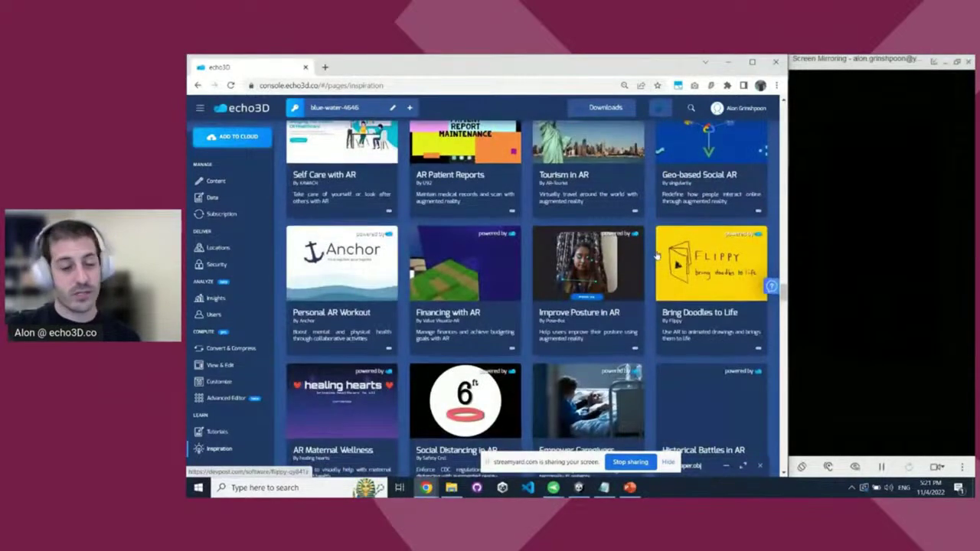
pyautogui.scroll(-15, 657, 255)
pyautogui.scroll(-15, 657, 255)
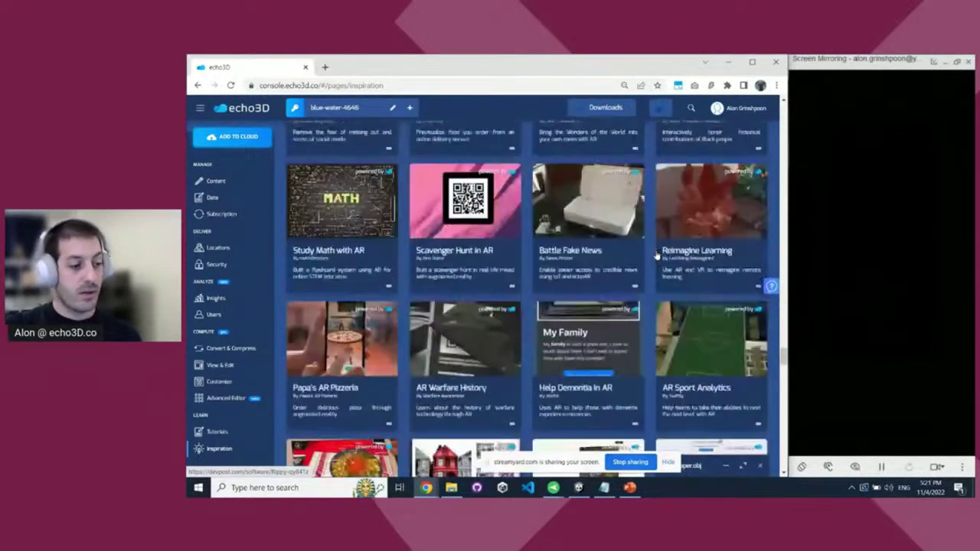
pyautogui.scroll(-4, 656, 255)
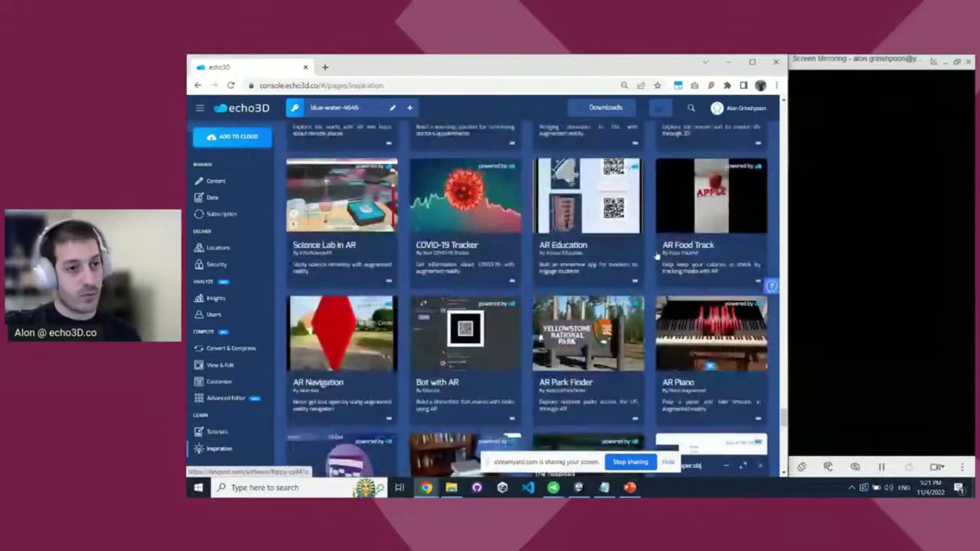
pyautogui.click(250, 182)
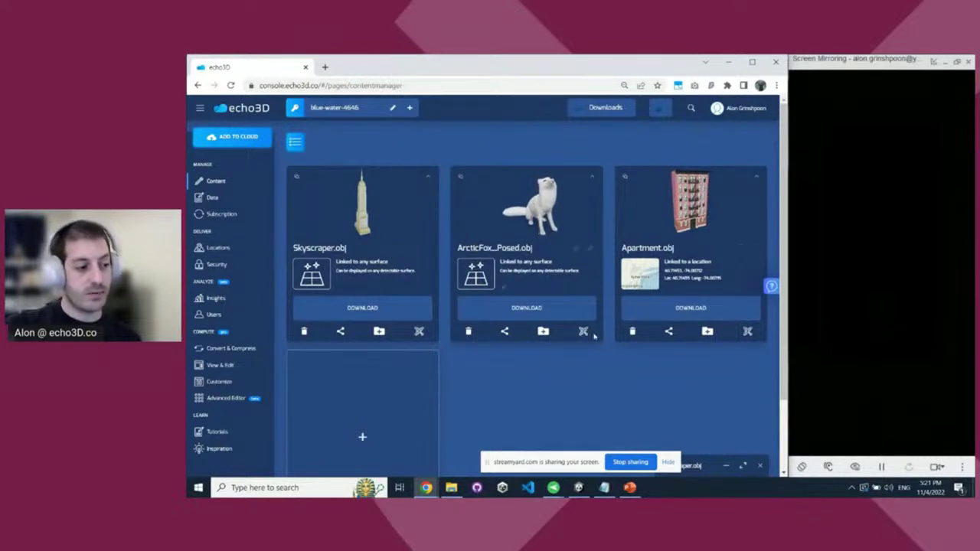
# Share and close the Skyscraper.obj link, then upload Arie-AR.jpg as a new hologram.
pyautogui.click(340, 332)
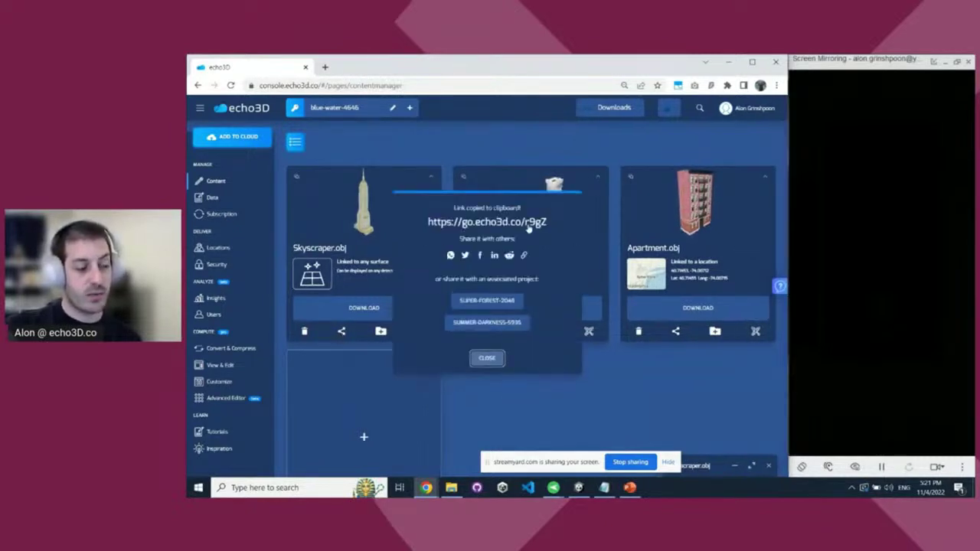
pyautogui.click(487, 357)
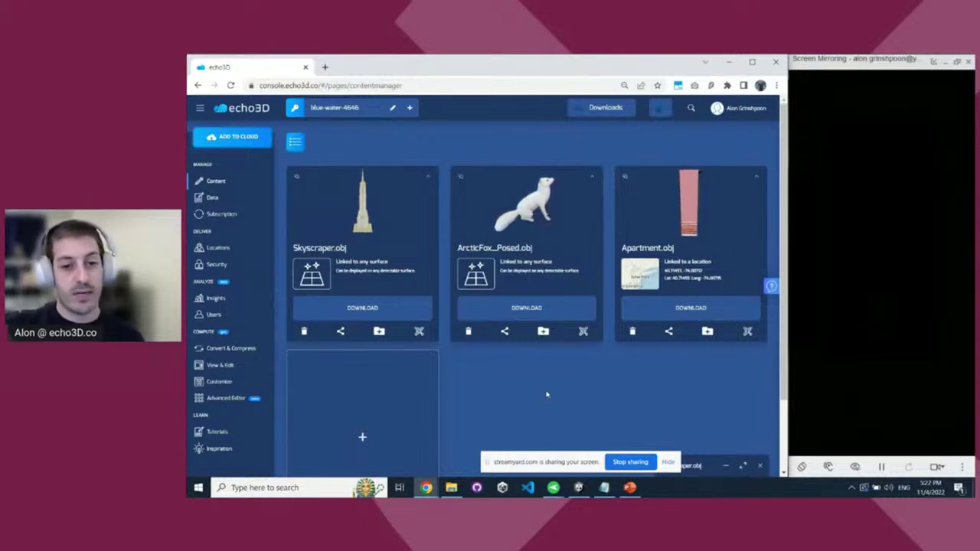
pyautogui.click(418, 395)
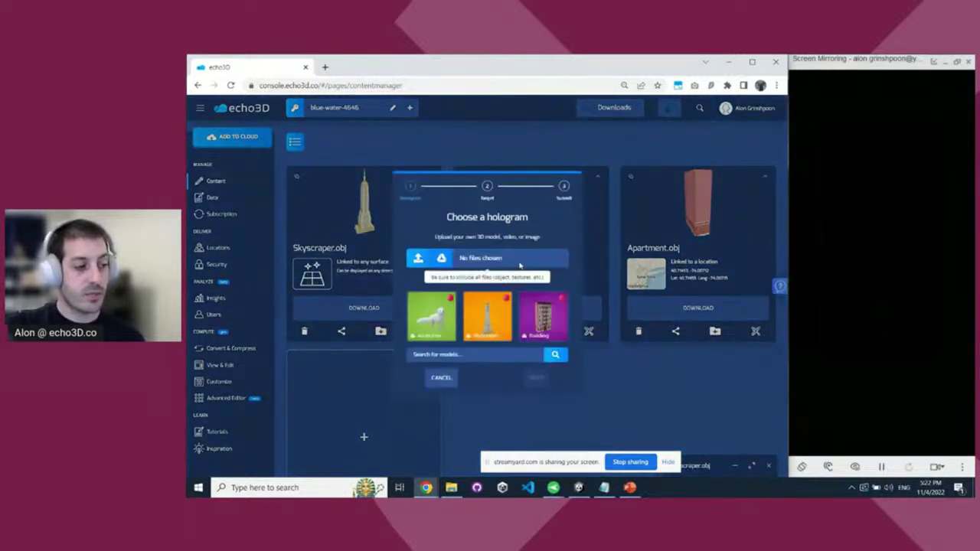
pyautogui.click(535, 270)
pyautogui.scroll(-3, 337, 199)
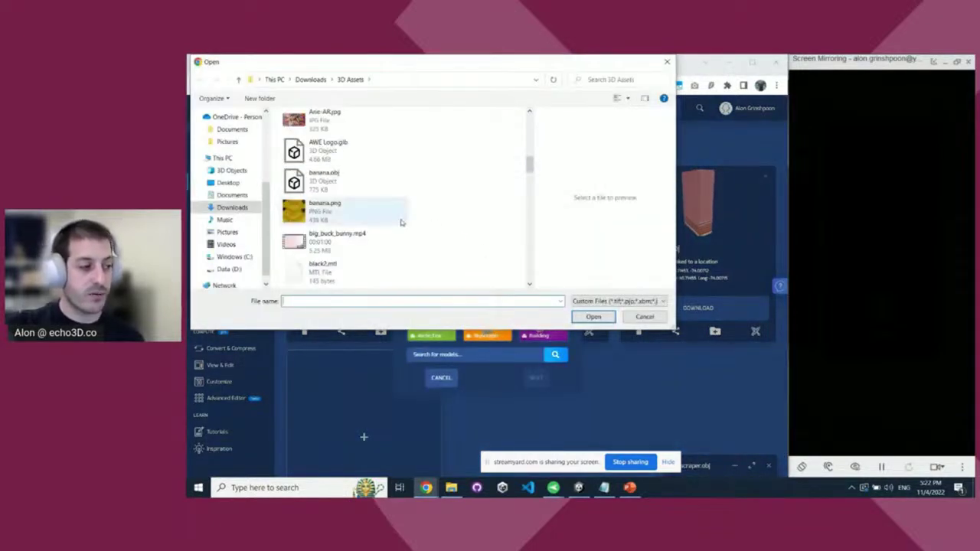
pyautogui.doubleClick(325, 181)
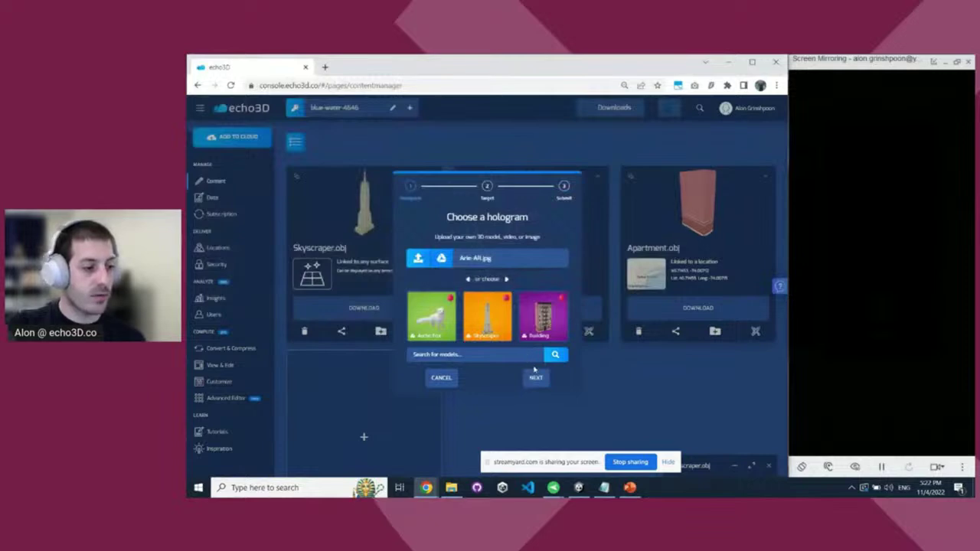
pyautogui.click(536, 377)
pyautogui.click(536, 376)
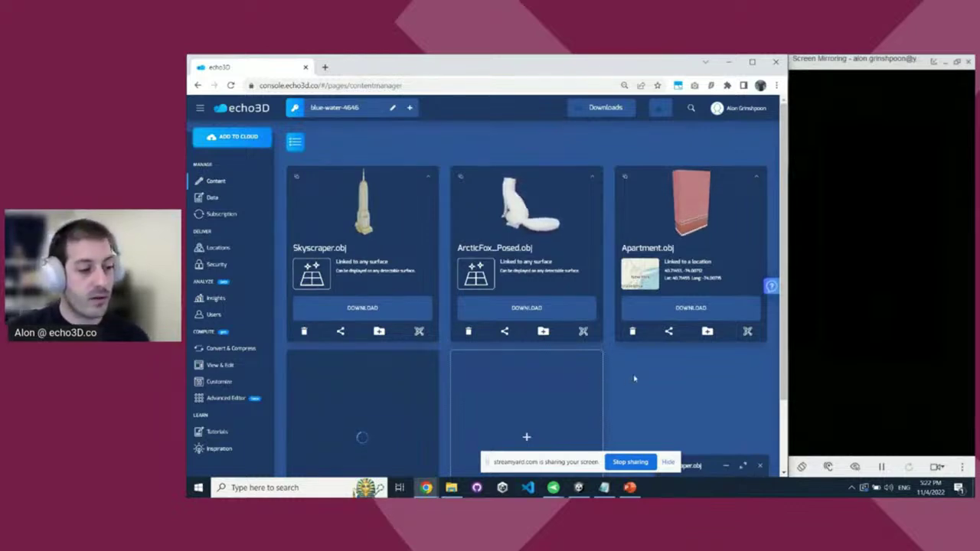
# Upload big_buck_bunny.mp4 as another new hologram.
pyautogui.click(758, 466)
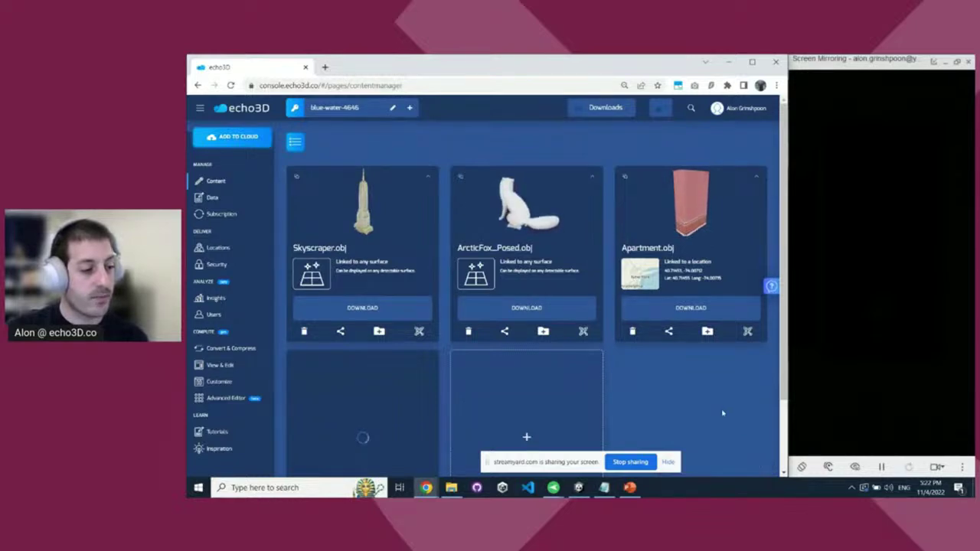
pyautogui.scroll(-1, 722, 414)
pyautogui.click(579, 388)
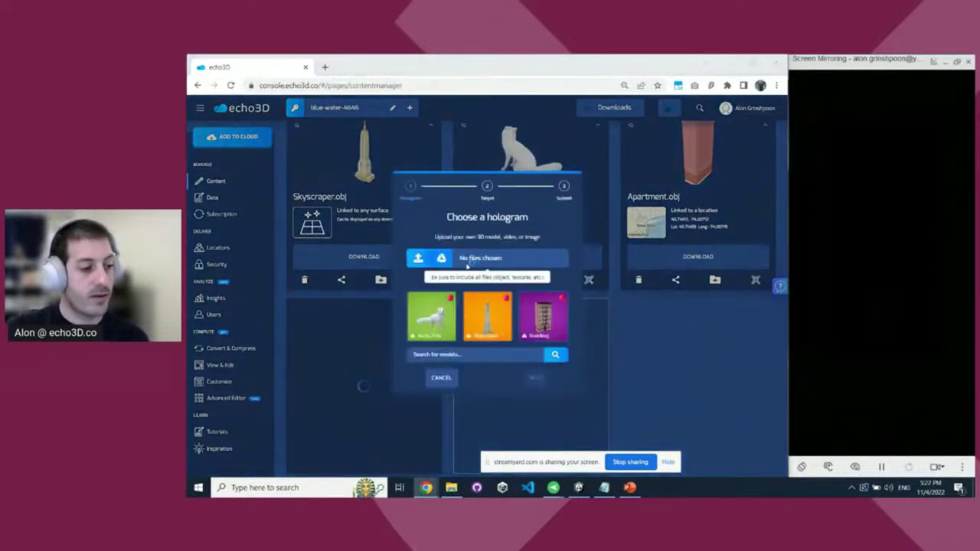
pyautogui.click(467, 260)
pyautogui.scroll(-5, 386, 222)
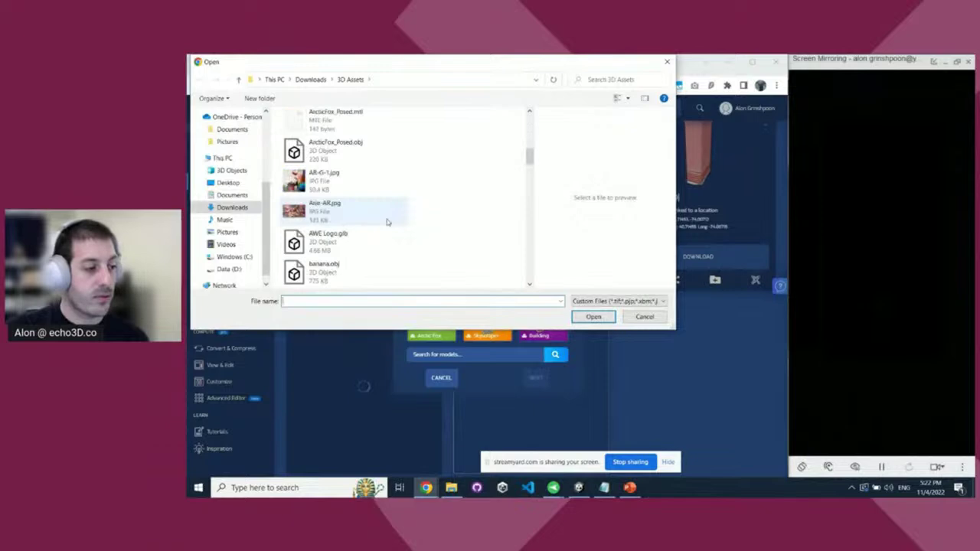
pyautogui.press('Escape')
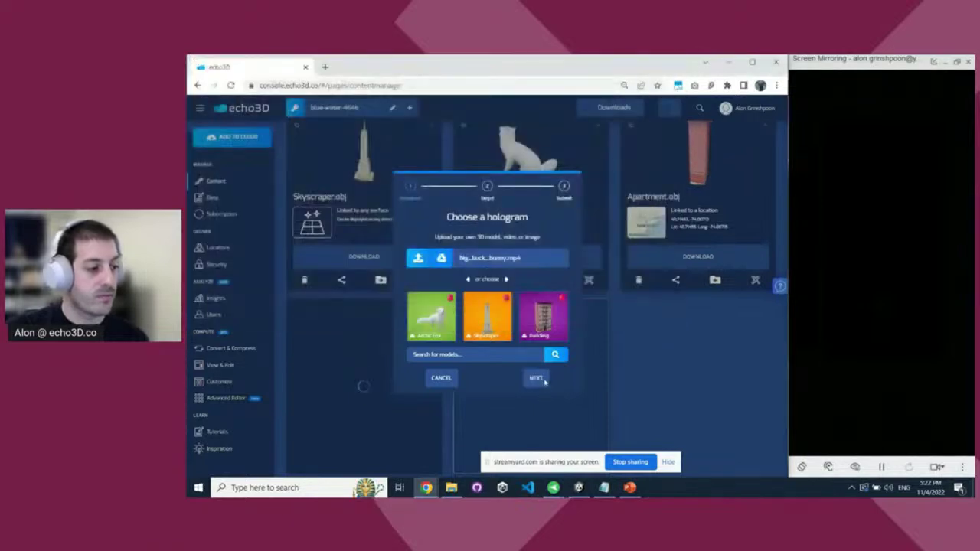
pyautogui.click(540, 377)
pyautogui.click(542, 378)
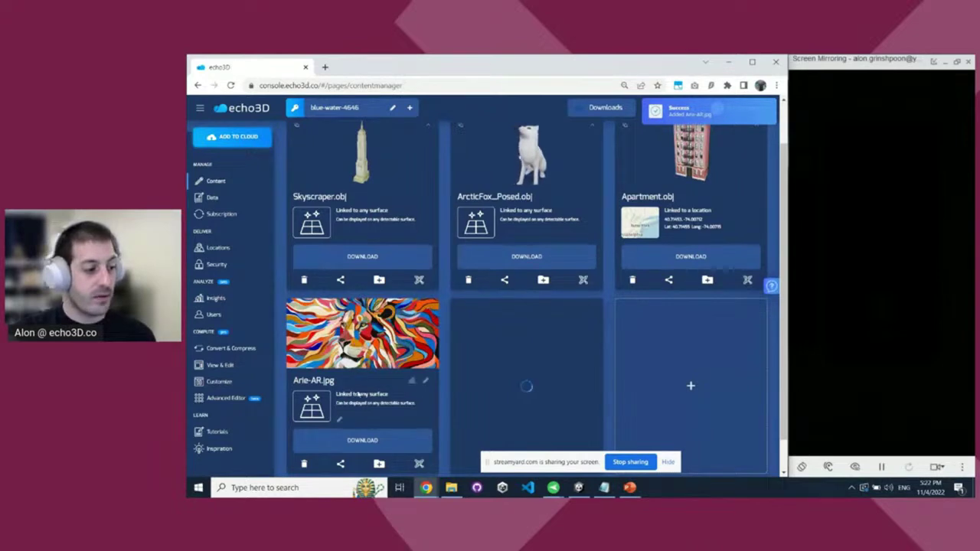
# Get the Arie-AR.jpg share link and show its QR code.
pyautogui.click(341, 464)
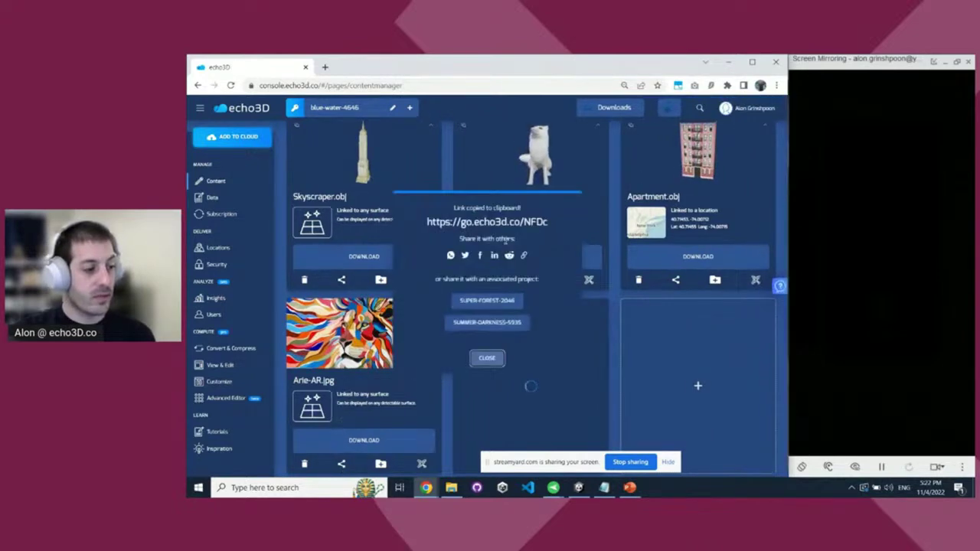
pyautogui.click(487, 359)
pyautogui.click(421, 464)
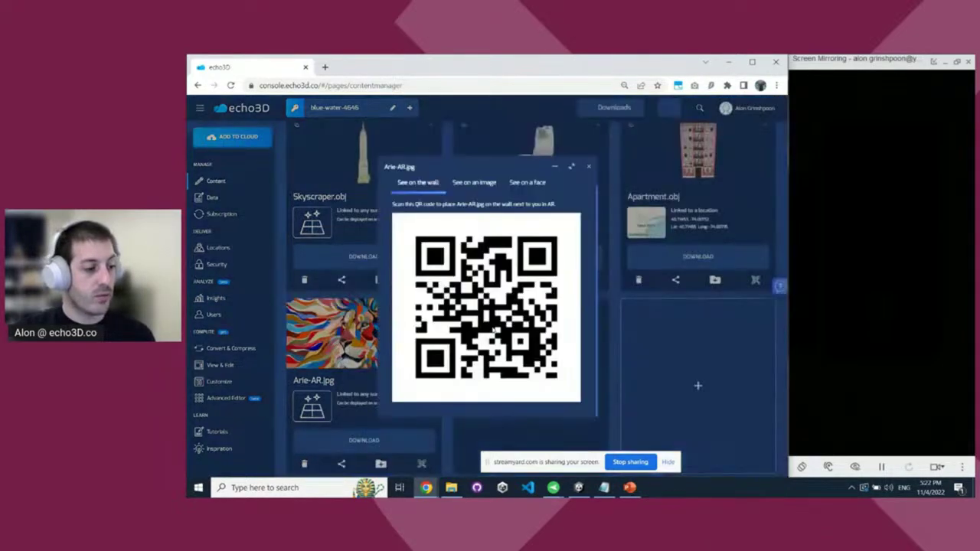
pyautogui.click(573, 167)
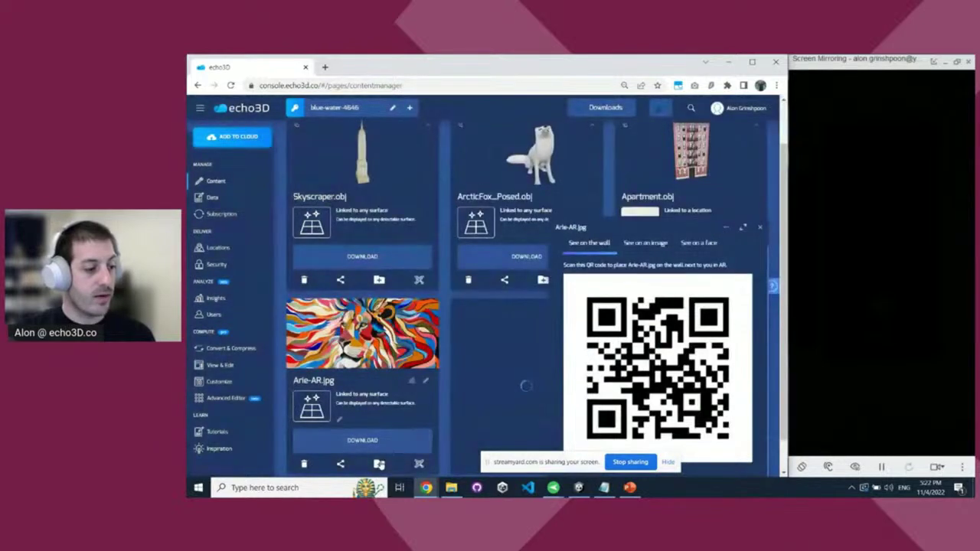
pyautogui.click(341, 465)
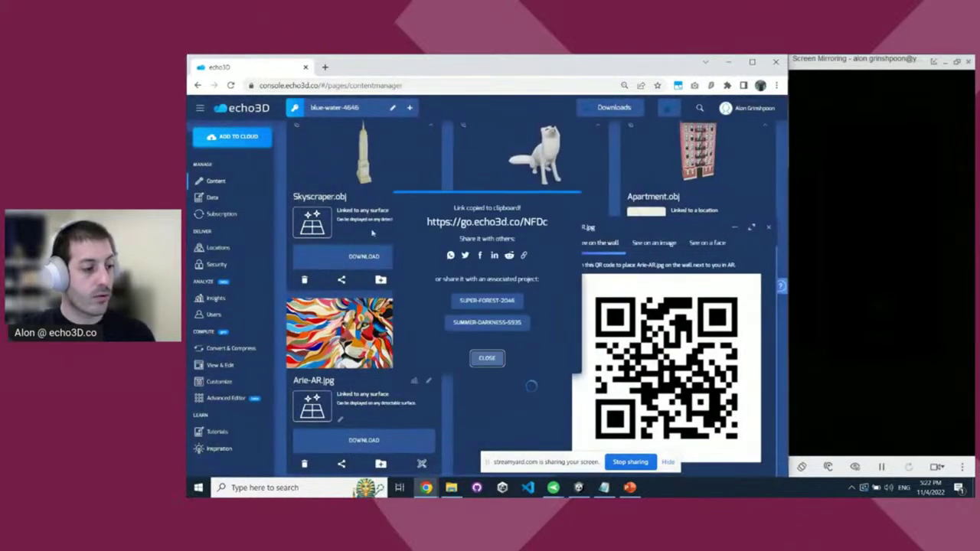
# Open the copied Arie-AR link in a new tab, rotate the lion image, then close it.
pyautogui.click(325, 67)
pyautogui.hotkey('ctrl', 'v')
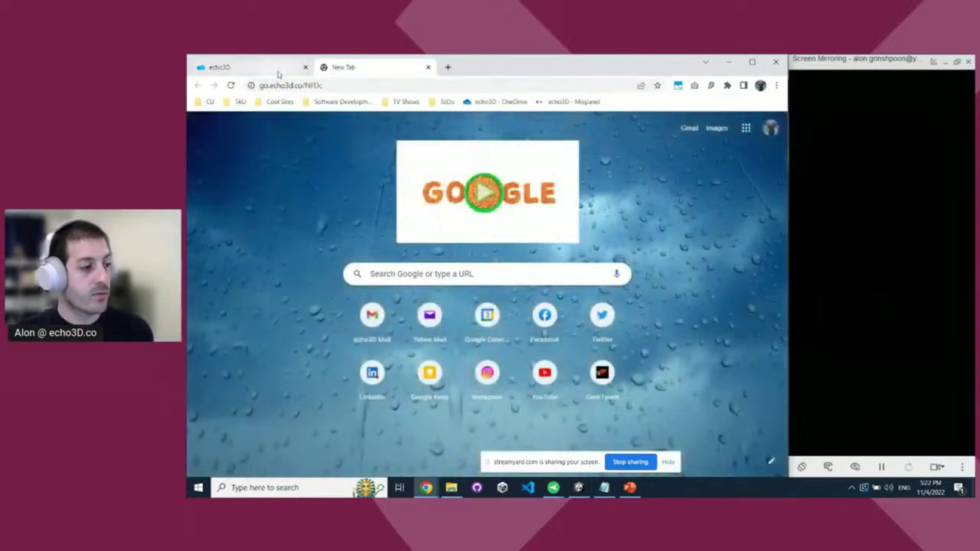
pyautogui.press('Return')
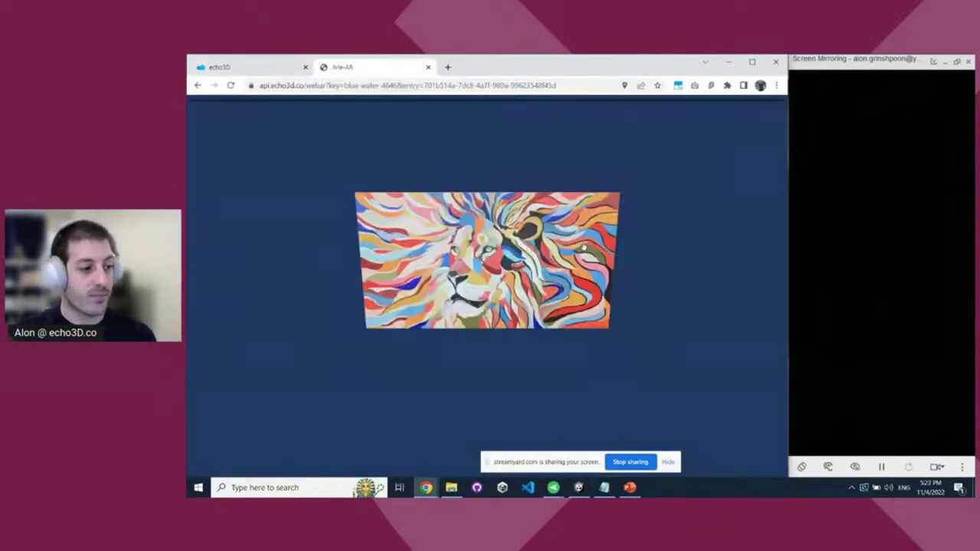
pyautogui.moveTo(568, 238); pyautogui.dragTo(572, 200)
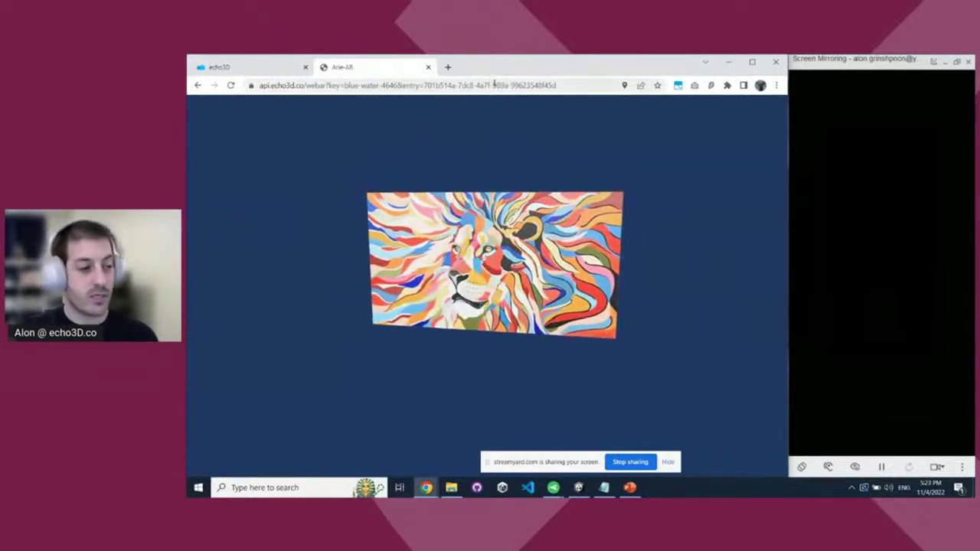
pyautogui.click(428, 68)
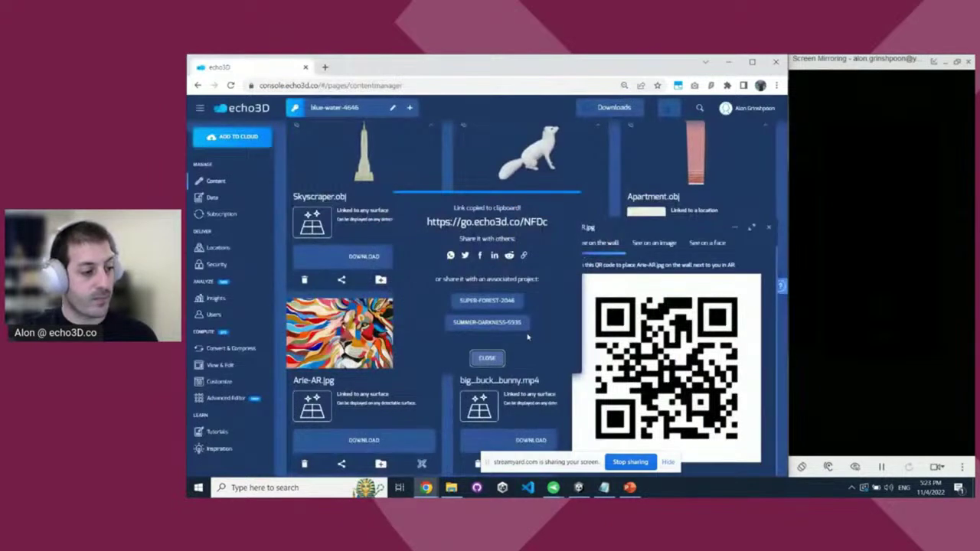
# Close the share-link and QR code dialogs.
pyautogui.click(535, 352)
pyautogui.click(535, 348)
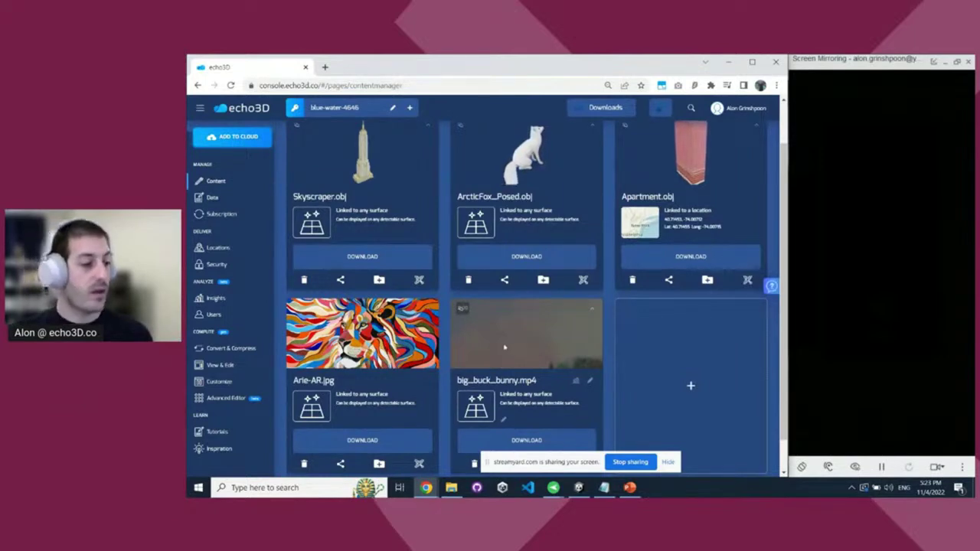
pyautogui.scroll(-1, 531, 334)
pyautogui.scroll(3, 528, 334)
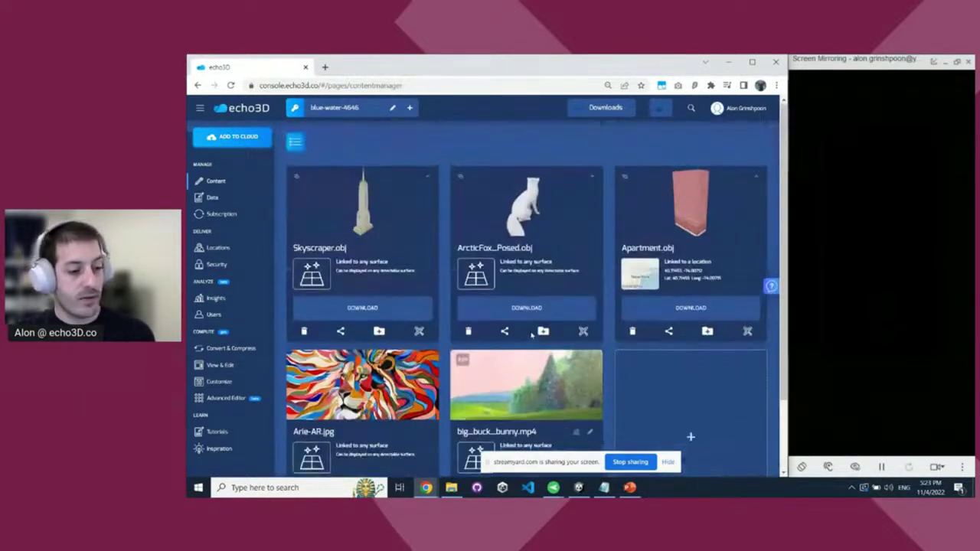
# From the '?' help panel, open the echo3D documentation Introduction, read it, and close it.
pyautogui.click(771, 286)
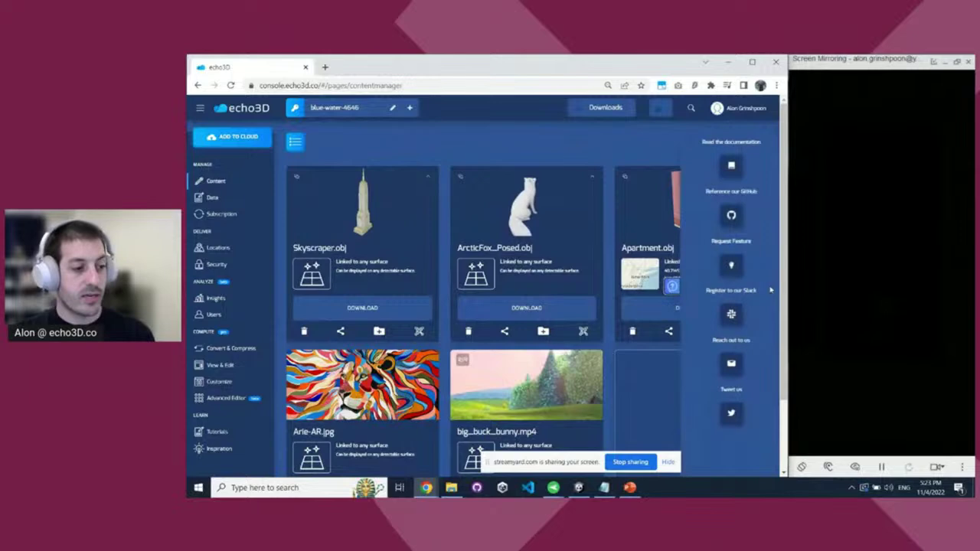
pyautogui.click(729, 166)
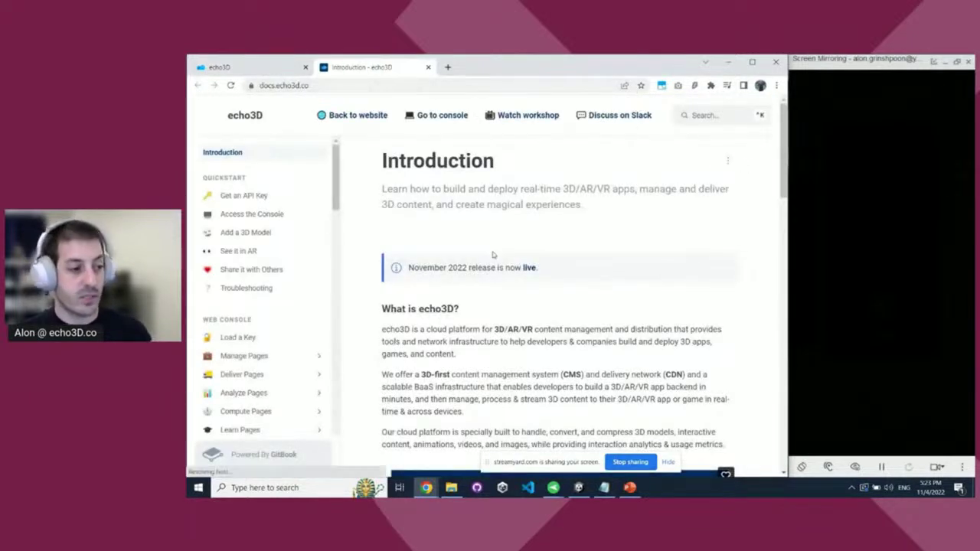
pyautogui.scroll(-2, 494, 255)
pyautogui.scroll(-3, 494, 255)
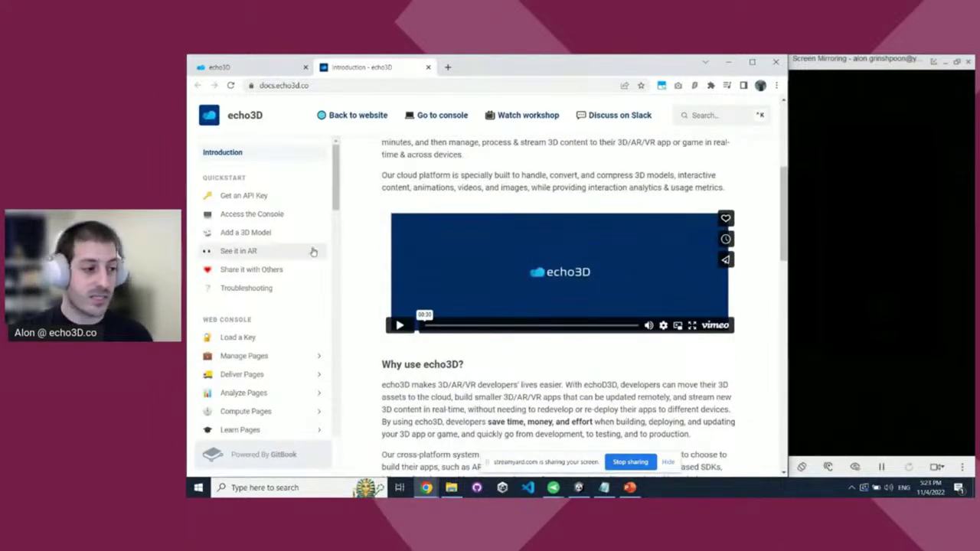
pyautogui.scroll(-4, 390, 246)
pyautogui.scroll(-8, 390, 245)
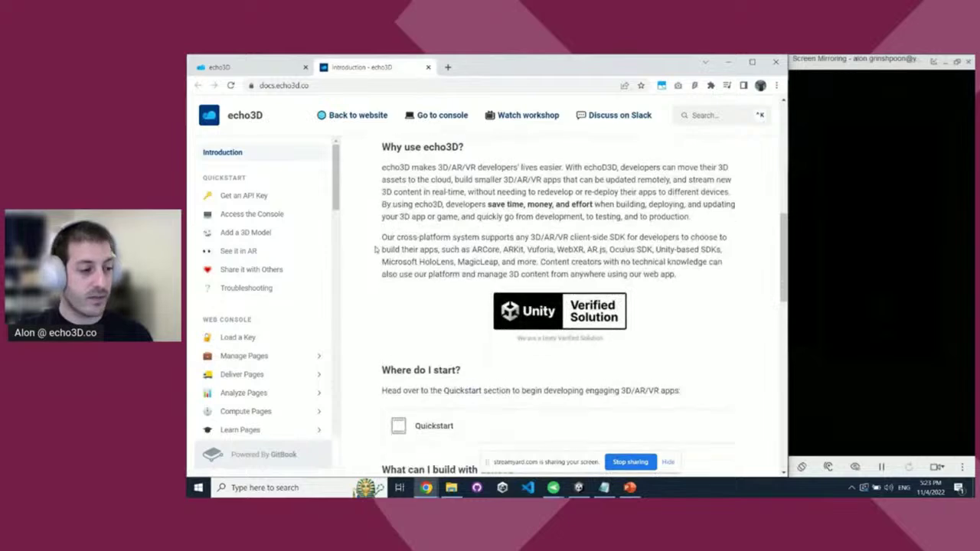
pyautogui.scroll(-5, 278, 249)
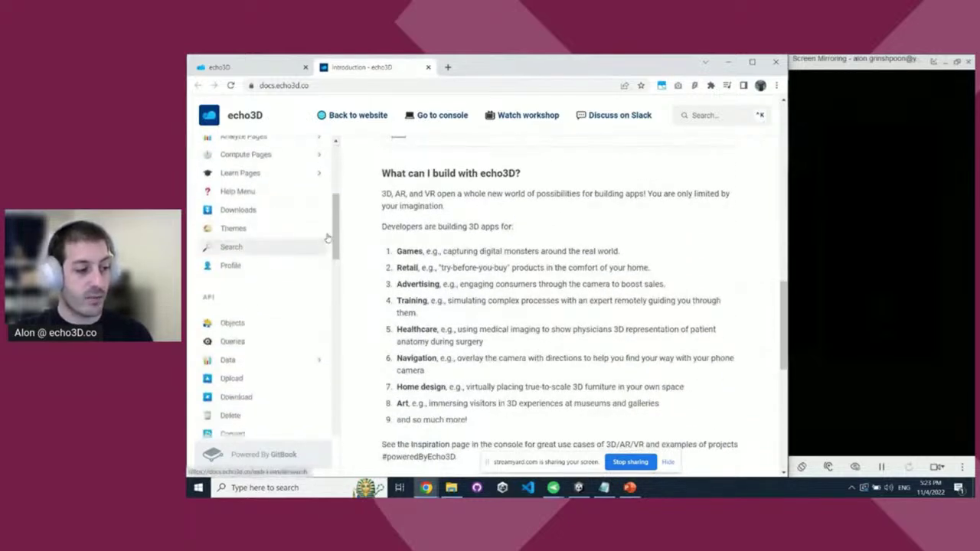
pyautogui.click(428, 67)
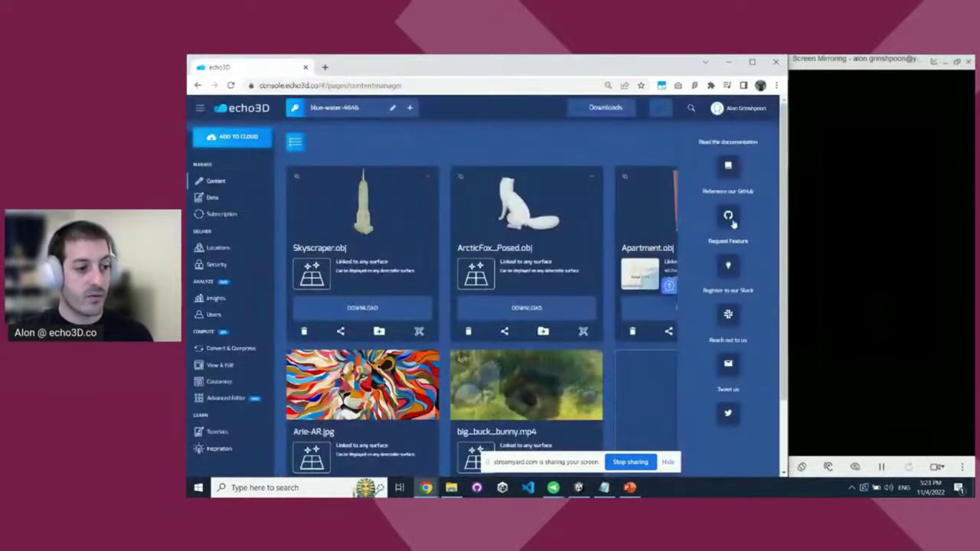
pyautogui.click(731, 221)
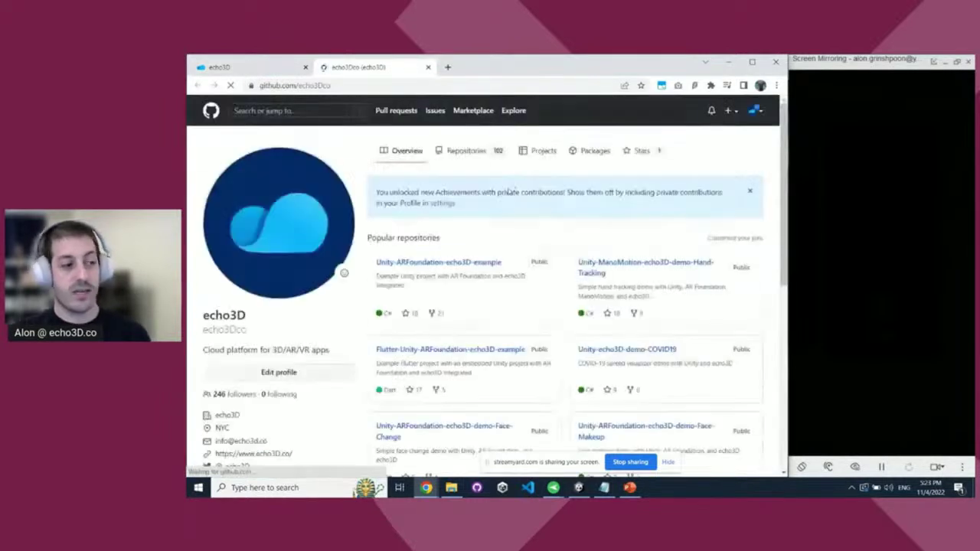
pyautogui.click(468, 152)
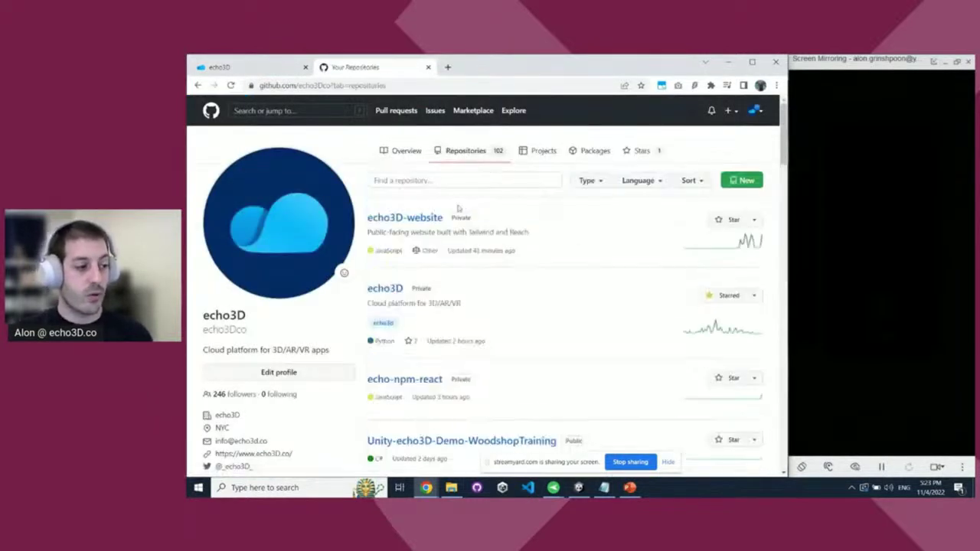
pyautogui.scroll(-15, 485, 265)
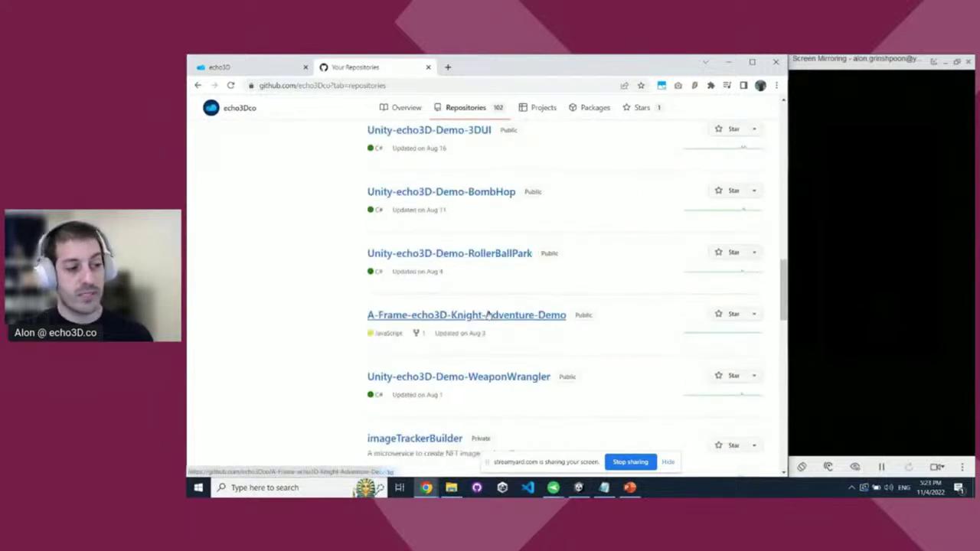
pyautogui.scroll(-1, 486, 315)
pyautogui.scroll(-2, 488, 329)
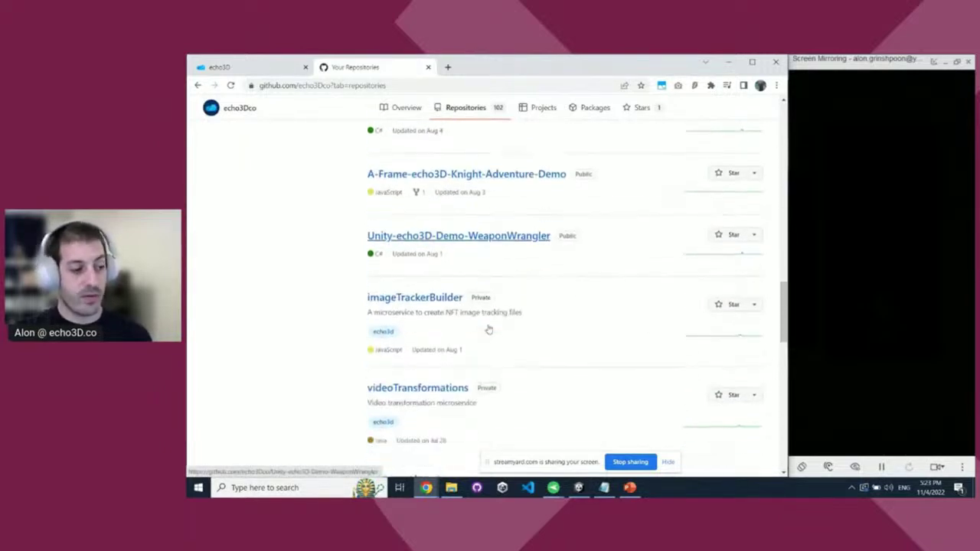
pyautogui.scroll(-5, 489, 329)
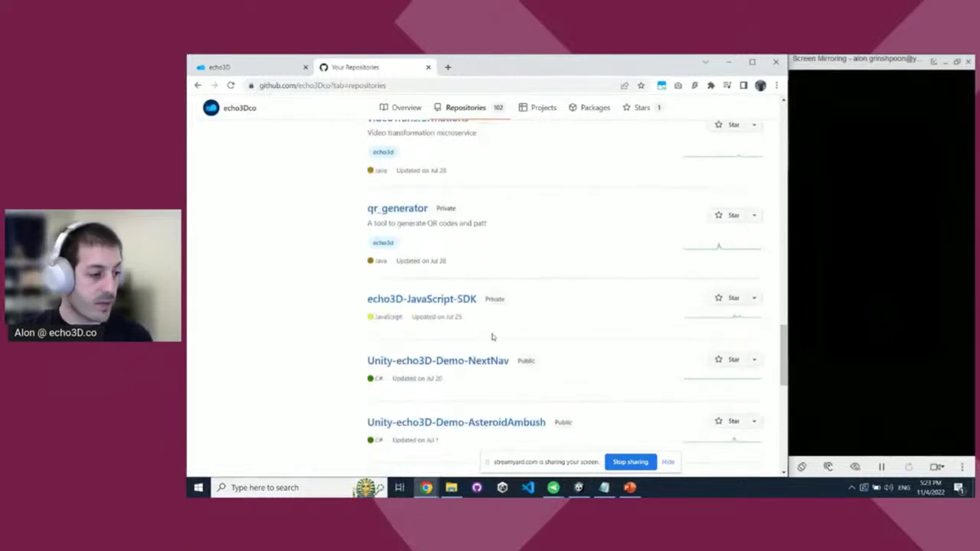
pyautogui.scroll(-7, 505, 253)
pyautogui.scroll(1, 500, 245)
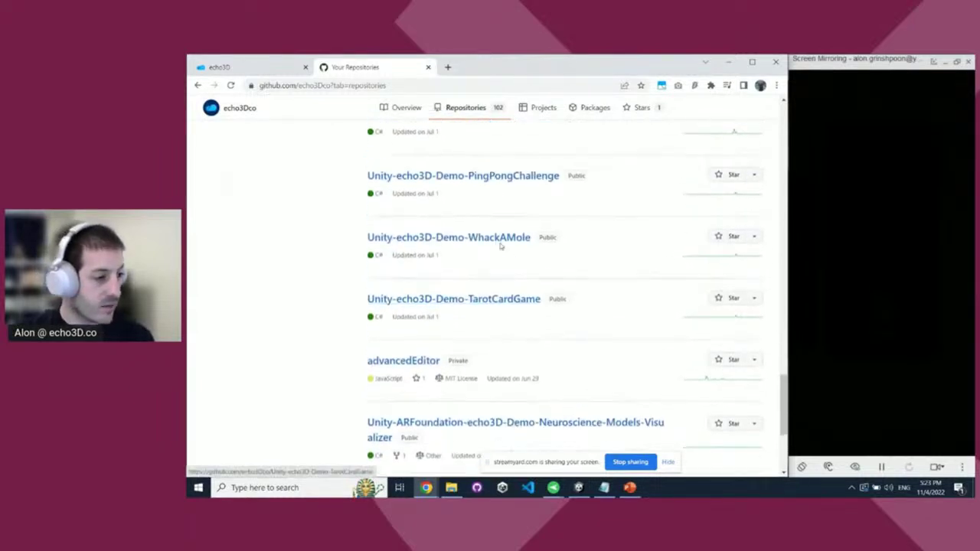
pyautogui.rightClick(501, 243)
pyautogui.click(538, 253)
pyautogui.rightClick(517, 179)
pyautogui.click(551, 184)
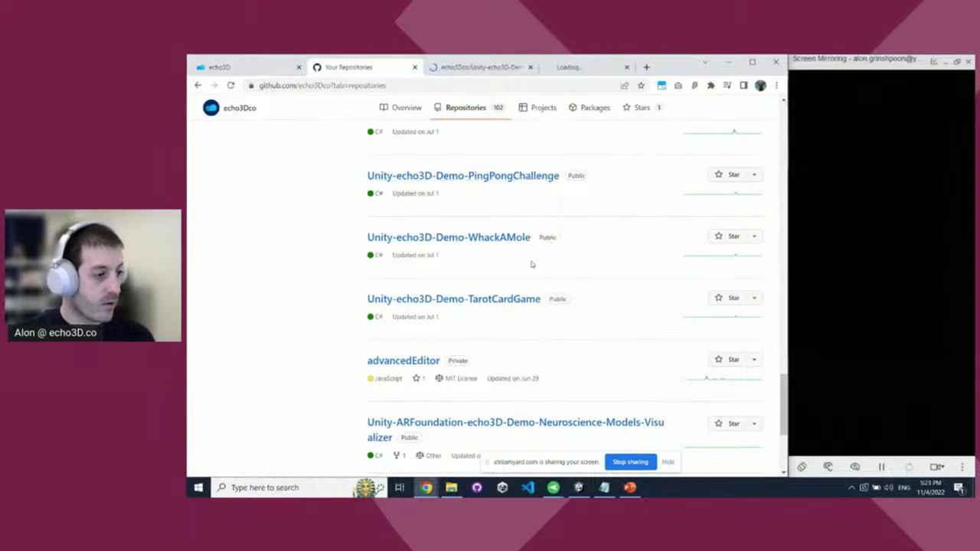
pyautogui.scroll(-4, 531, 264)
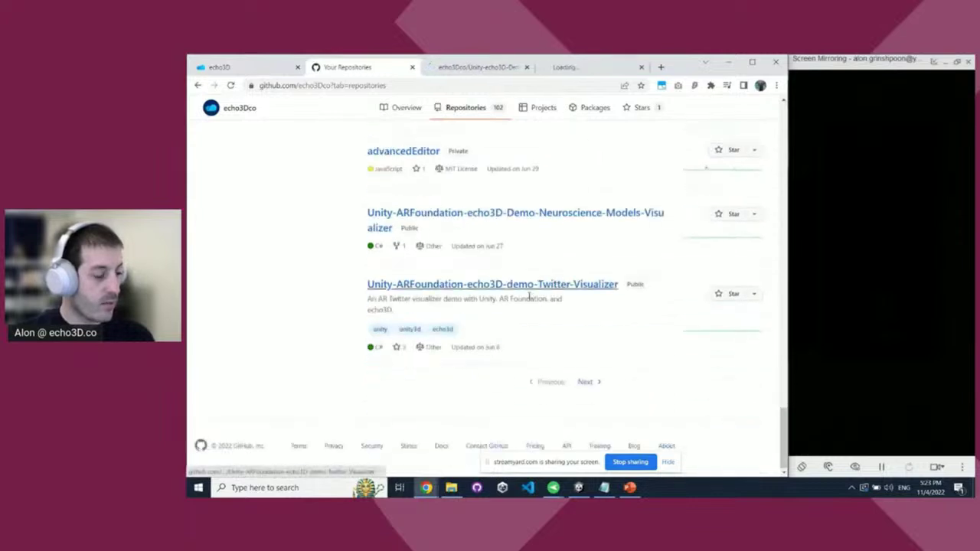
pyautogui.click(585, 382)
pyautogui.scroll(-4, 518, 229)
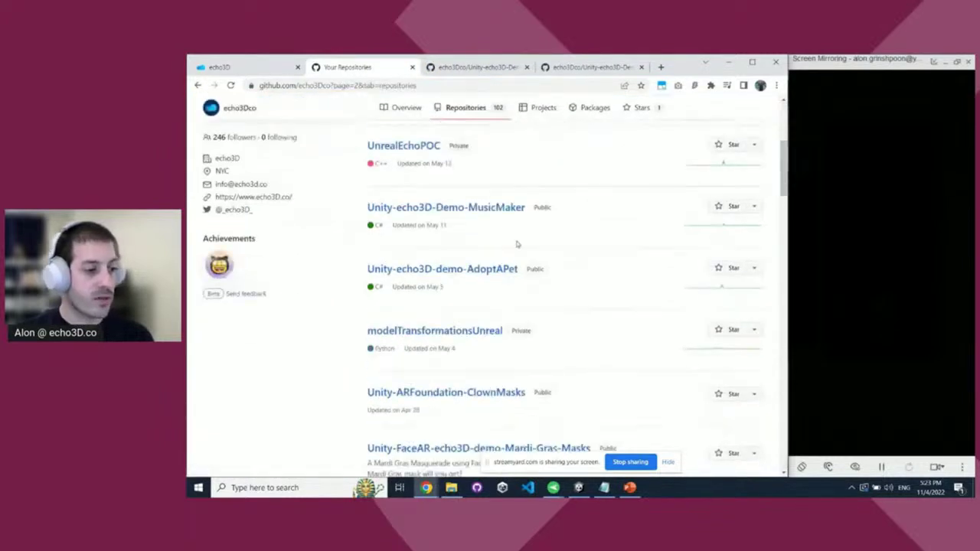
pyautogui.click(475, 68)
pyautogui.scroll(-15, 515, 268)
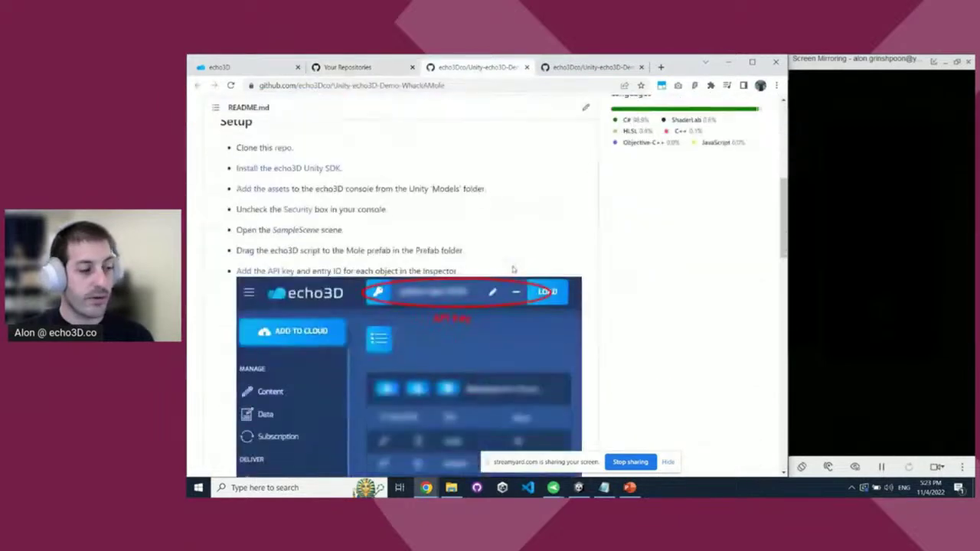
pyautogui.scroll(-5, 515, 269)
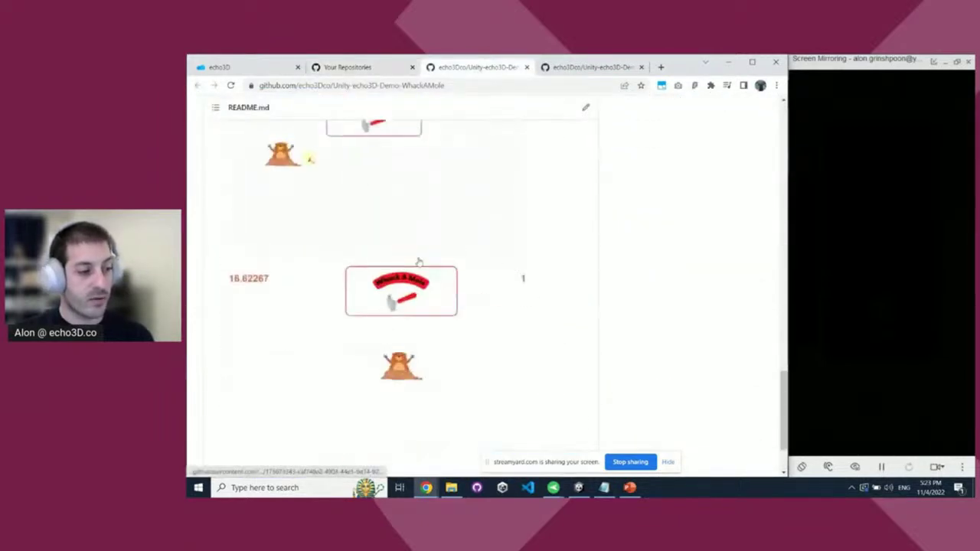
pyautogui.click(526, 68)
pyautogui.scroll(-20, 496, 281)
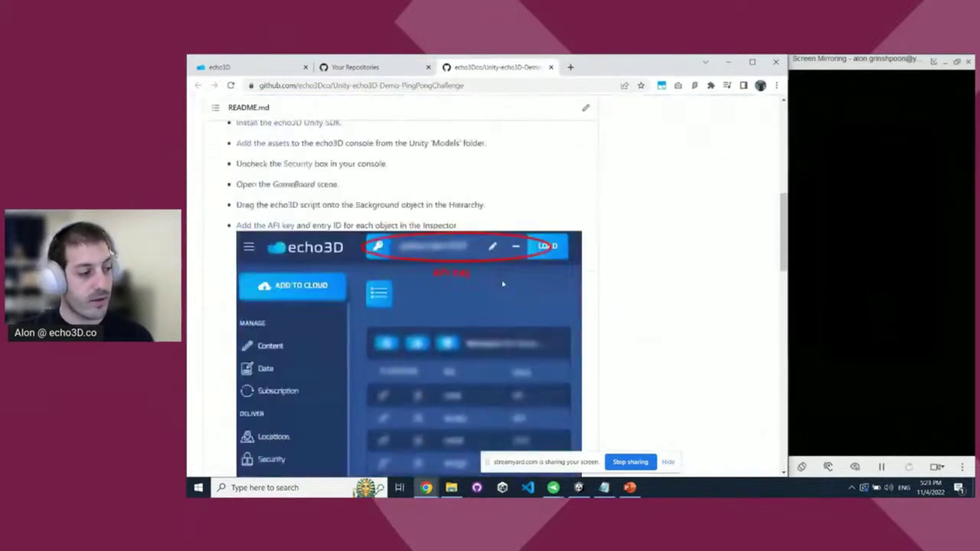
pyautogui.click(550, 67)
pyautogui.scroll(-3, 561, 301)
pyautogui.scroll(-5, 561, 300)
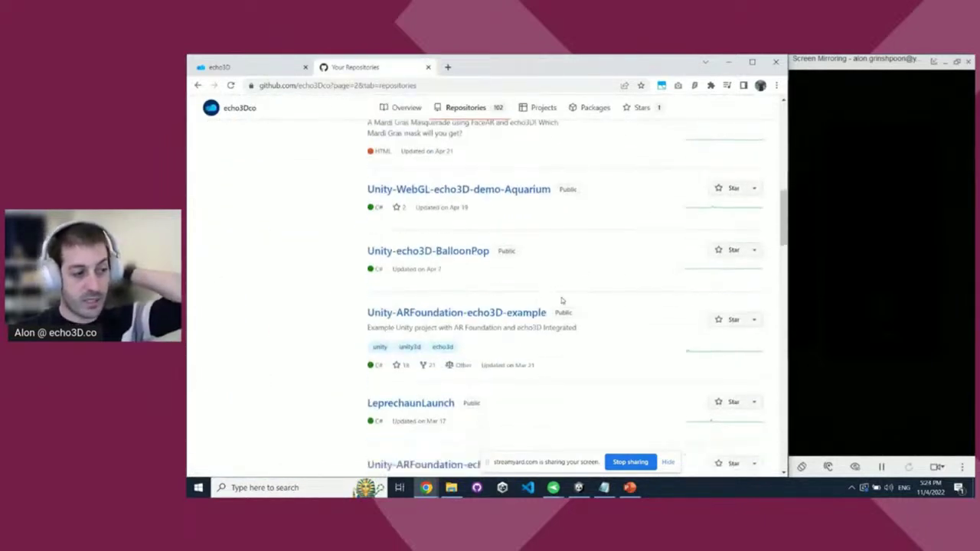
pyautogui.scroll(4, 527, 272)
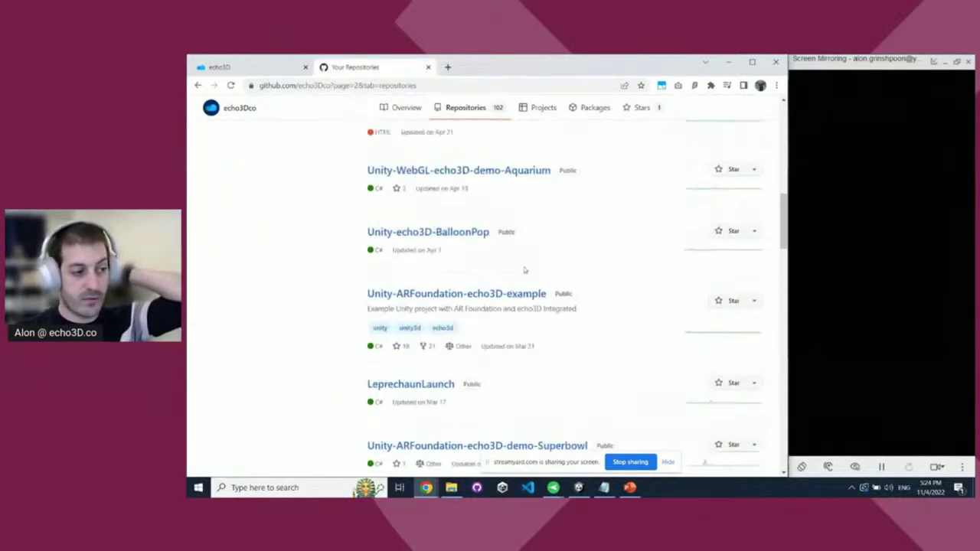
pyautogui.click(495, 175)
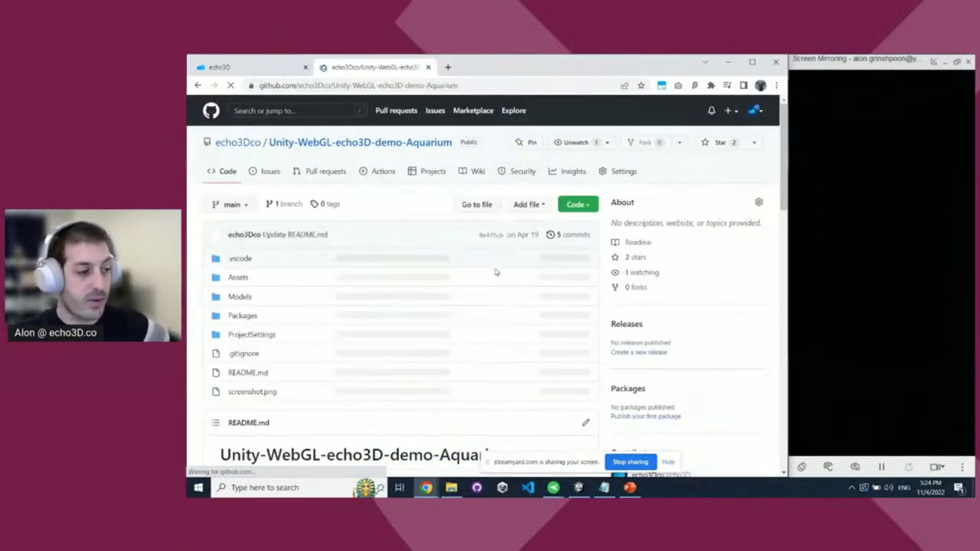
pyautogui.scroll(-4, 494, 273)
pyautogui.scroll(-2, 407, 337)
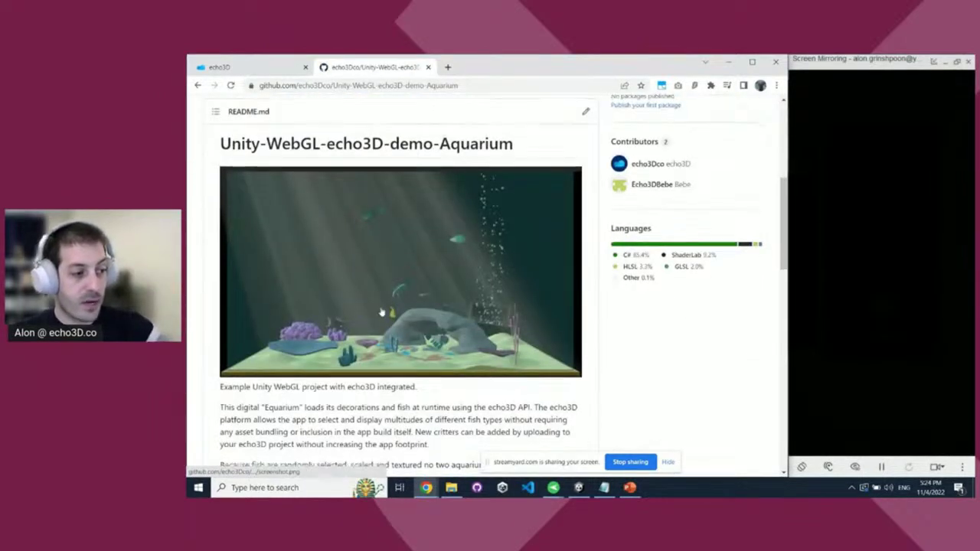
pyautogui.click(429, 68)
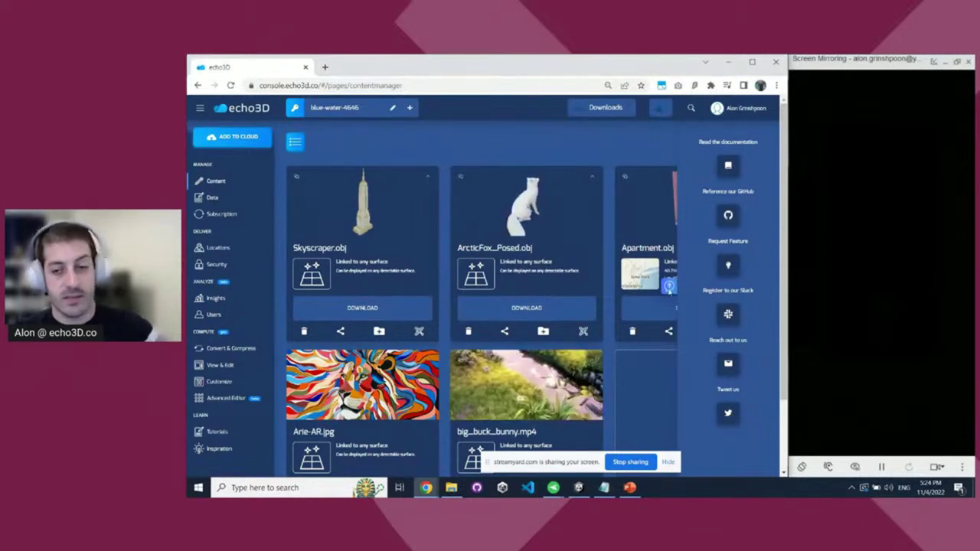
# Close the help panel and start the echo3D title slideshow with F5.
pyautogui.click(669, 286)
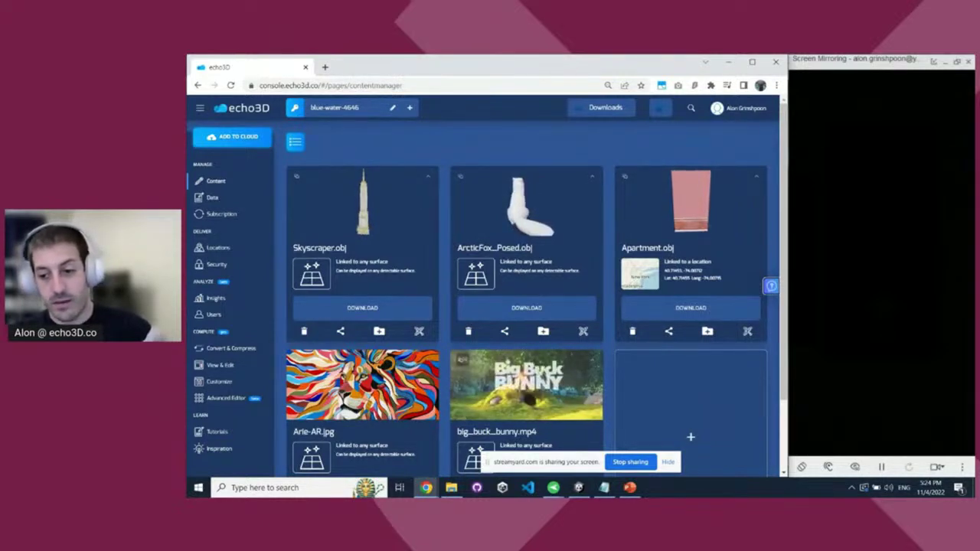
pyautogui.press('F5')
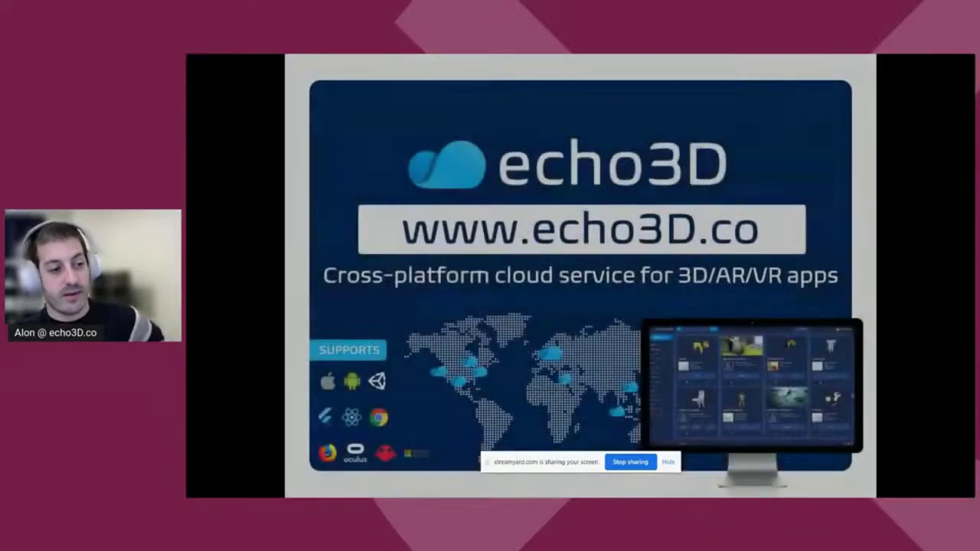